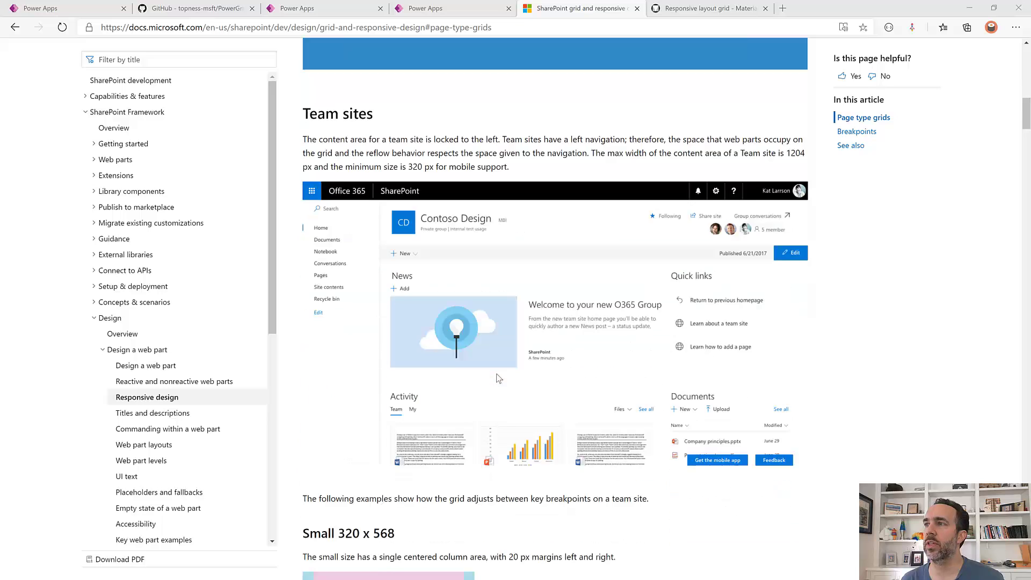
Examine the team site grid sizes in the SharePoint documentation and the columns, gutters, margins and grid customization guidance in Material Design
{"action": "scroll", "coordinate": [497, 380], "scroll_direction": "down", "scroll_amount": 8}
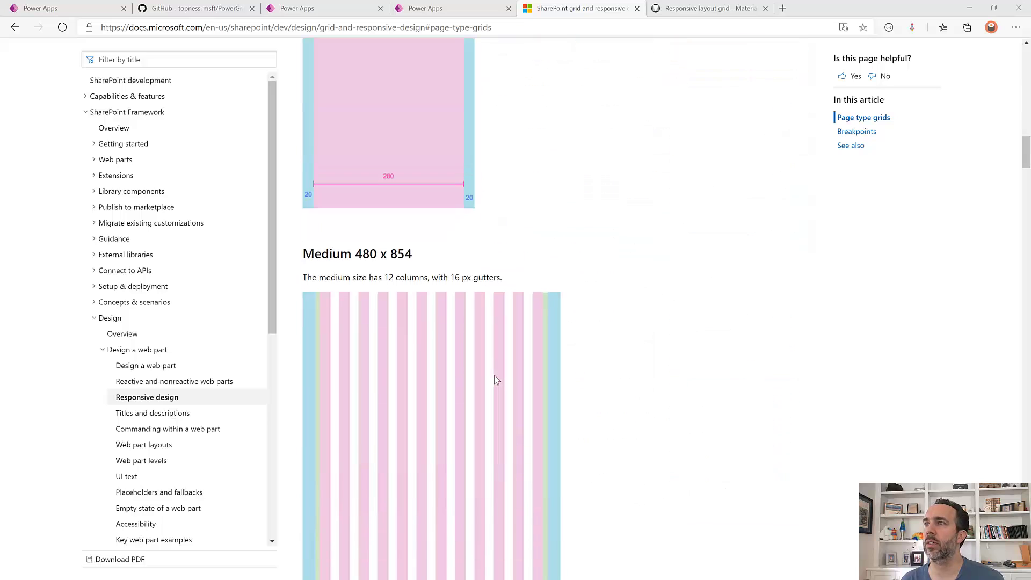
{"action": "left_click", "coordinate": [689, 11]}
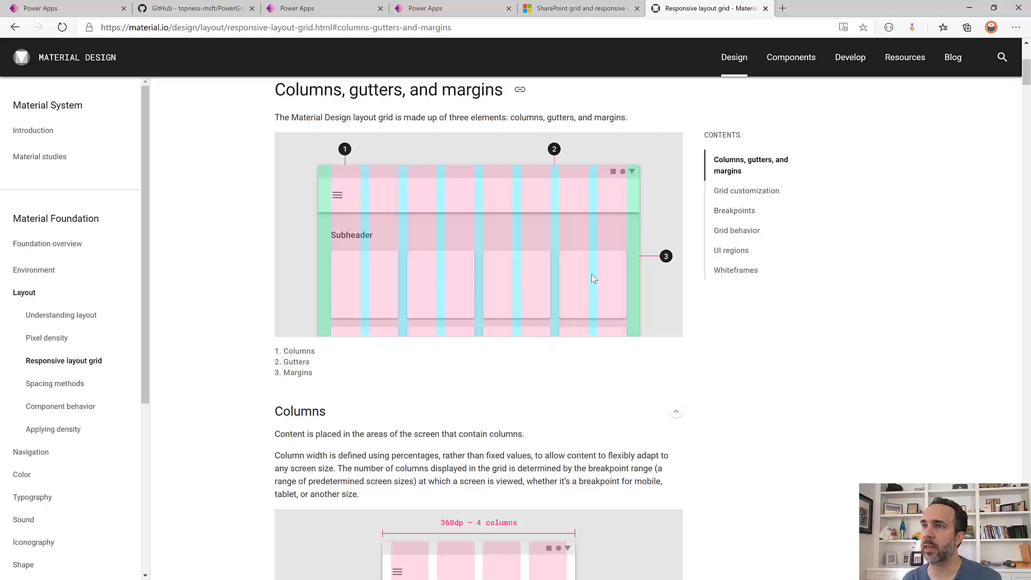
{"action": "scroll", "coordinate": [592, 278], "scroll_direction": "up", "scroll_amount": 1}
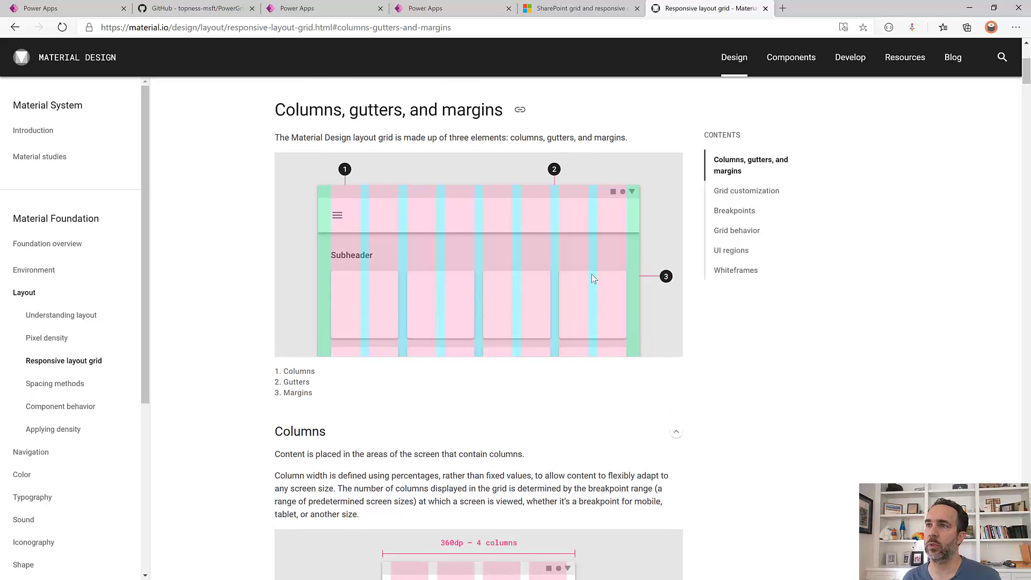
{"action": "scroll", "coordinate": [589, 277], "scroll_direction": "down", "scroll_amount": 2}
{"action": "scroll", "coordinate": [580, 315], "scroll_direction": "down", "scroll_amount": 20}
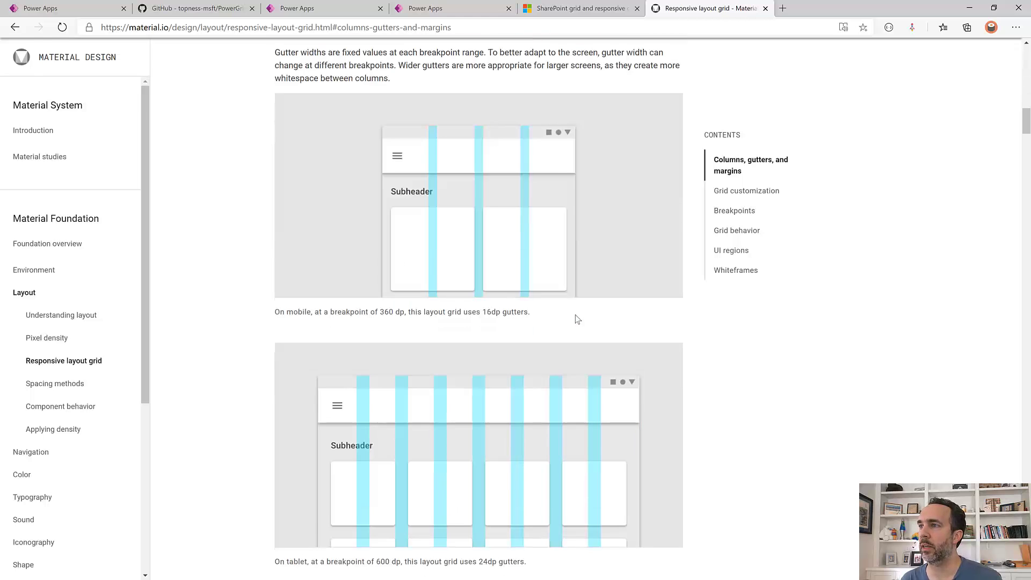
{"action": "scroll", "coordinate": [571, 323], "scroll_direction": "down", "scroll_amount": 20}
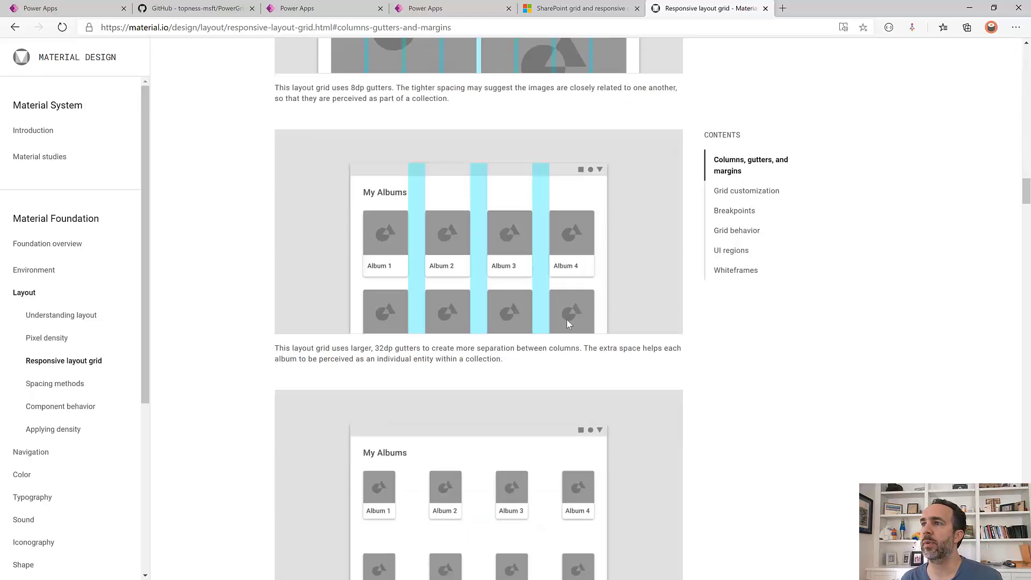
{"action": "scroll", "coordinate": [570, 324], "scroll_direction": "down", "scroll_amount": 12}
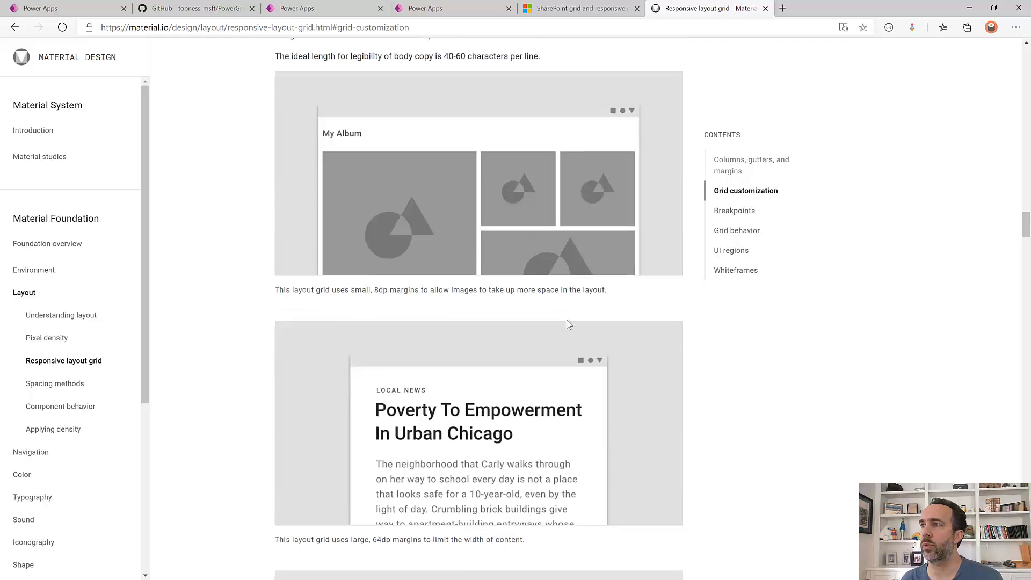
{"action": "scroll", "coordinate": [570, 324], "scroll_direction": "down", "scroll_amount": 8}
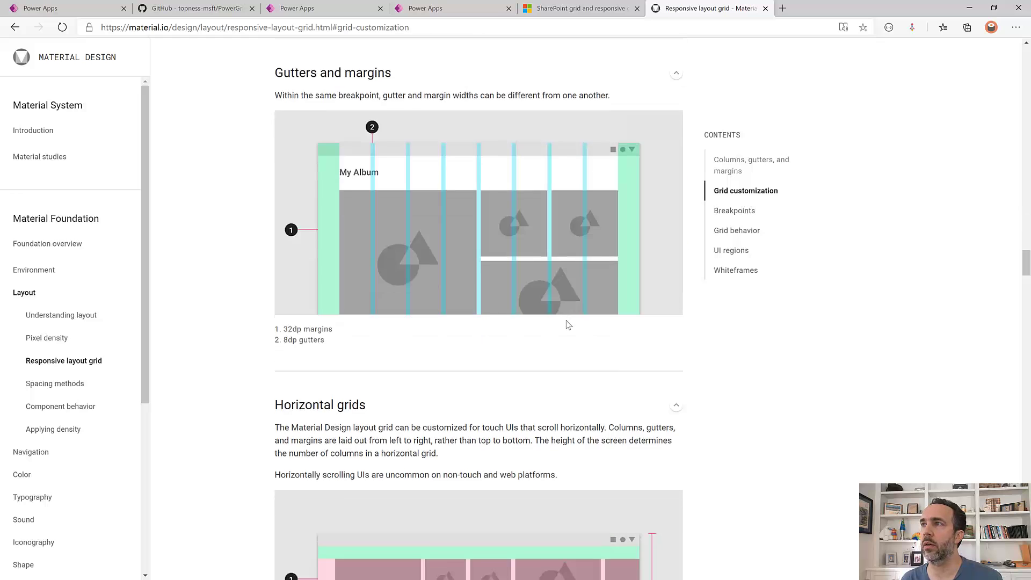
{"action": "scroll", "coordinate": [564, 322], "scroll_direction": "down", "scroll_amount": 9}
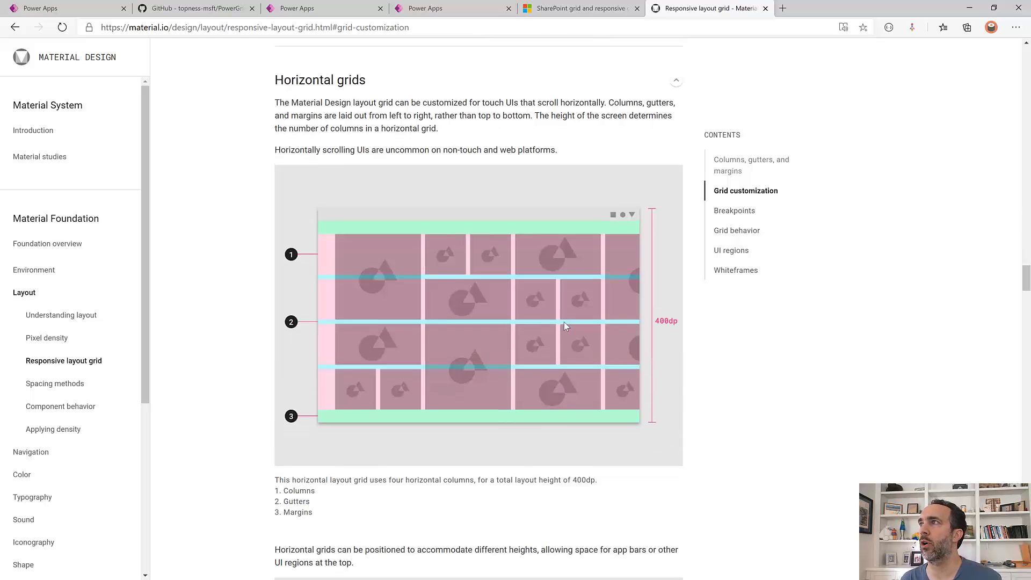
Review the Breakpoints section of the Material Design responsive layout grid page, including its breakpoint system table
{"action": "left_click", "coordinate": [730, 212]}
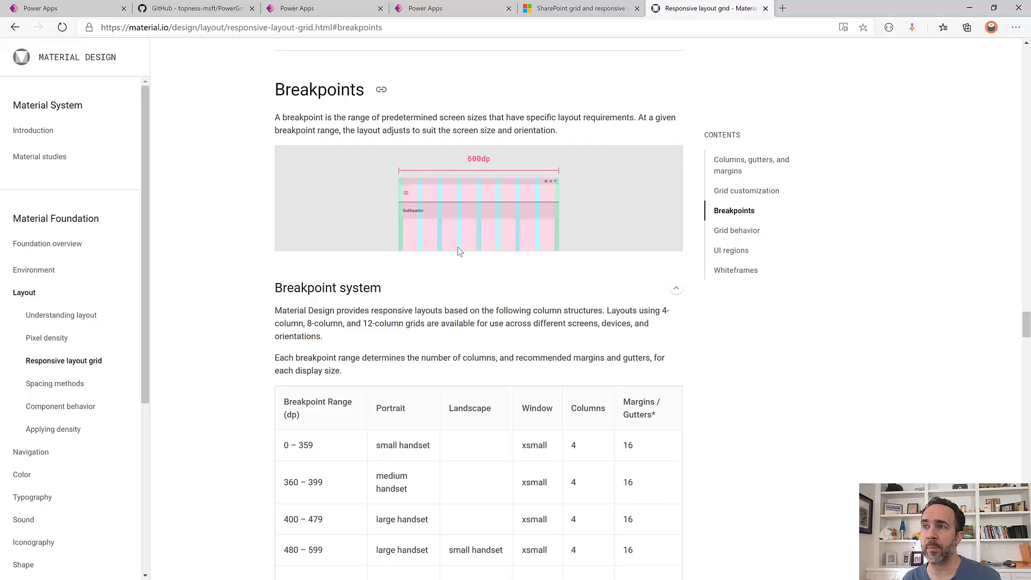
{"action": "scroll", "coordinate": [458, 249], "scroll_direction": "down", "scroll_amount": 2}
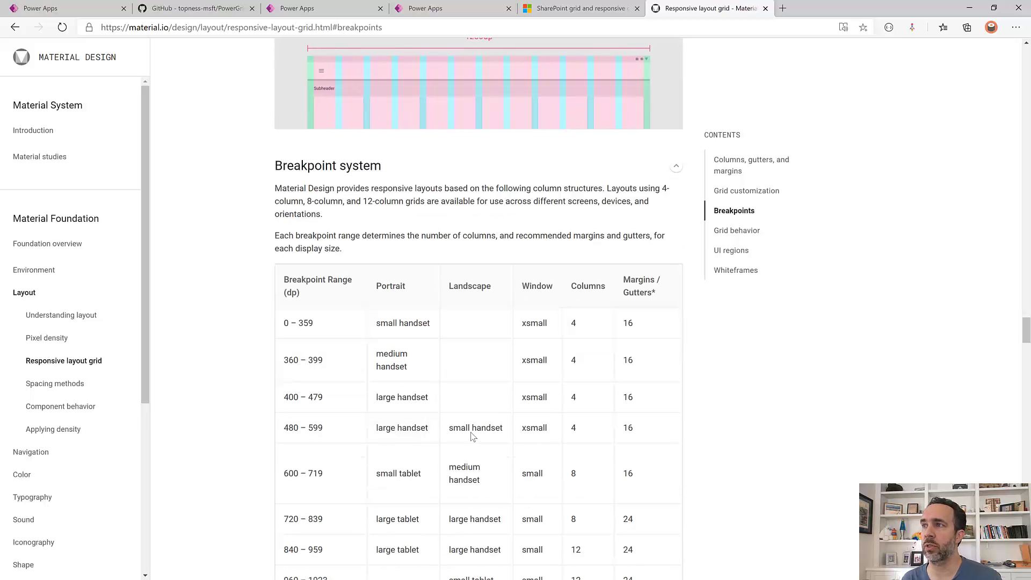
{"action": "scroll", "coordinate": [455, 484], "scroll_direction": "down", "scroll_amount": 3}
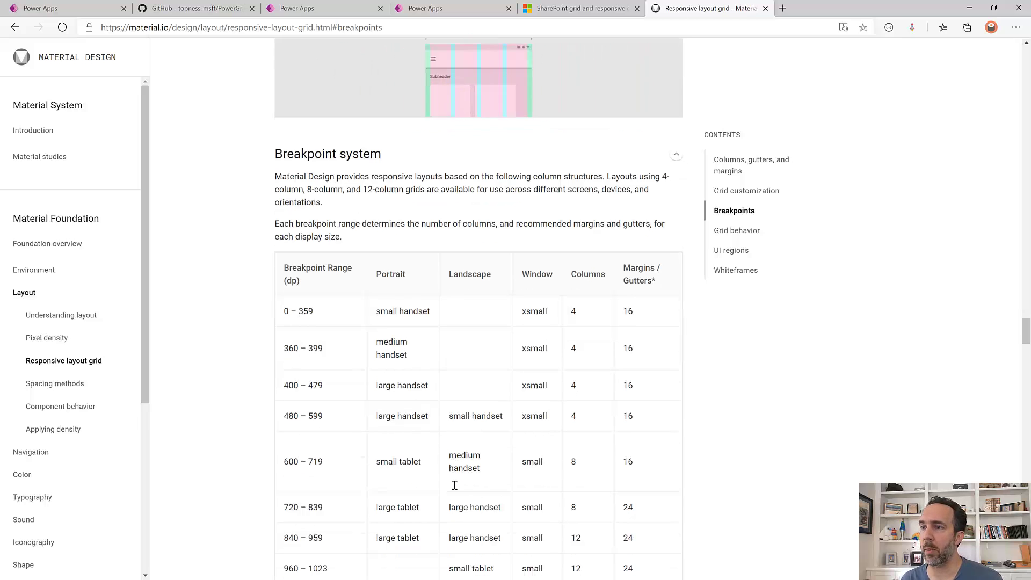
{"action": "scroll", "coordinate": [455, 485], "scroll_direction": "up", "scroll_amount": 5}
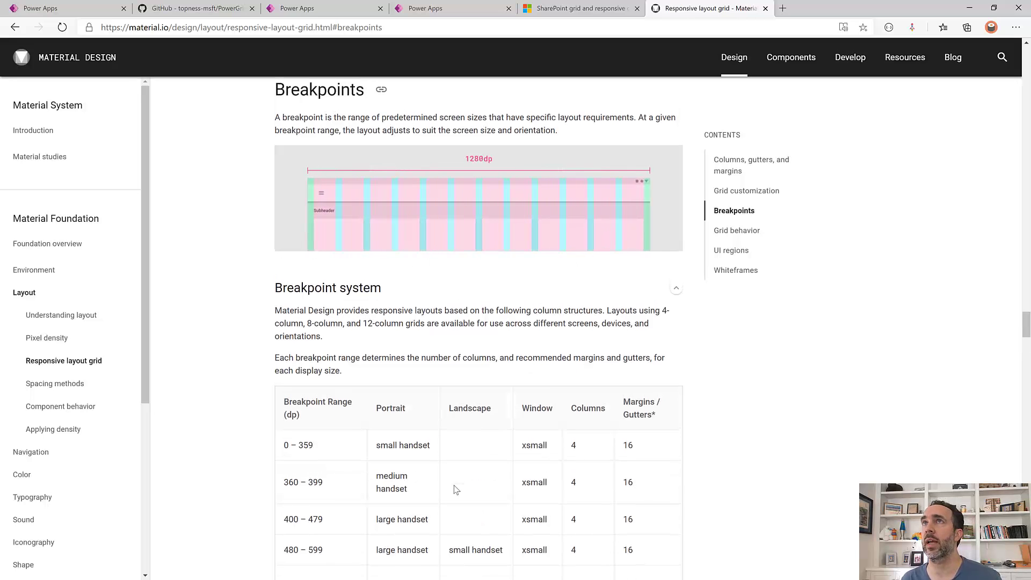
Download PowerGrid_1_0_0_1_managed.zip from the PowerGrid repository on GitHub
{"action": "left_click", "coordinate": [203, 10]}
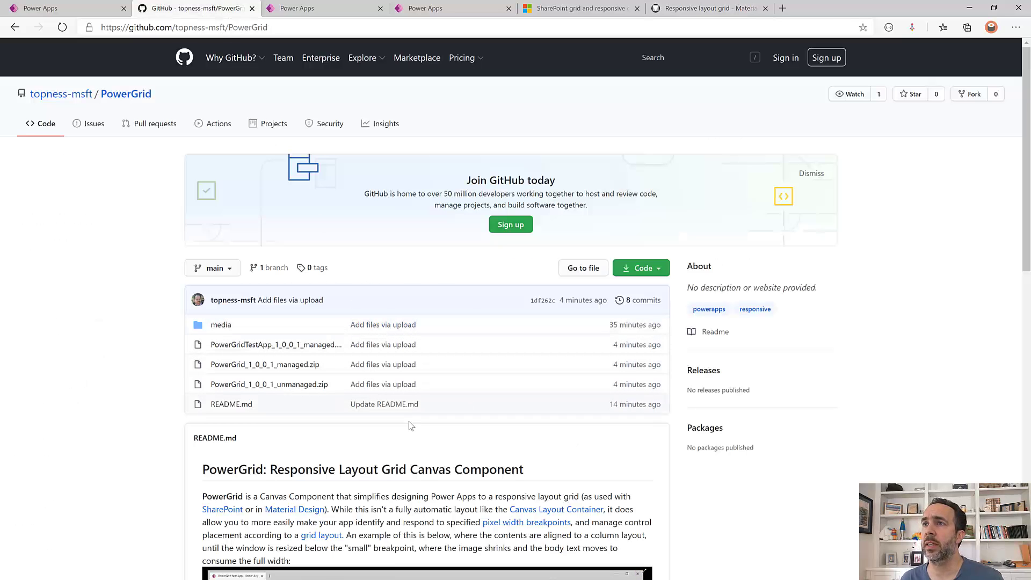
{"action": "left_click", "coordinate": [287, 366]}
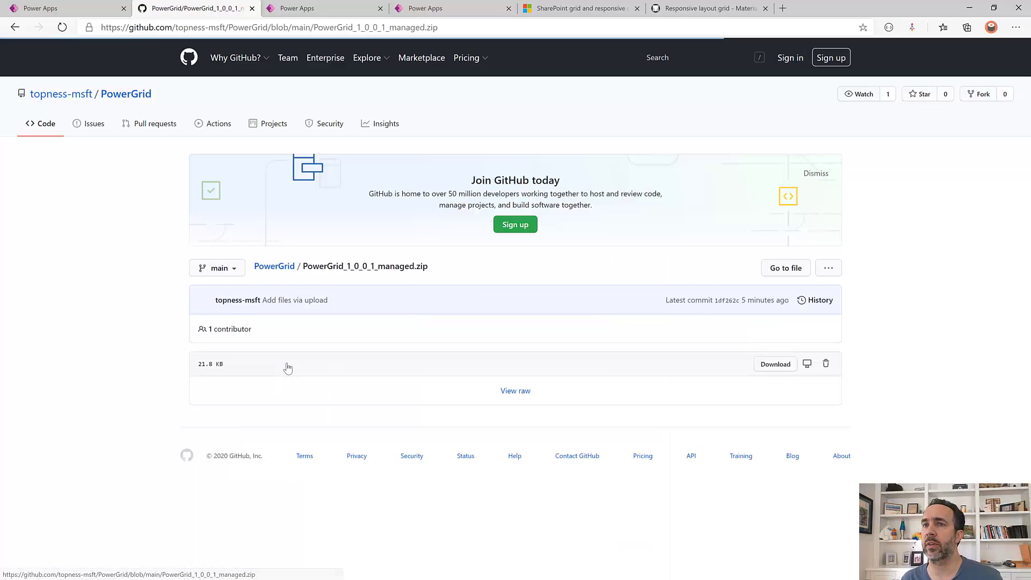
{"action": "left_click", "coordinate": [758, 369]}
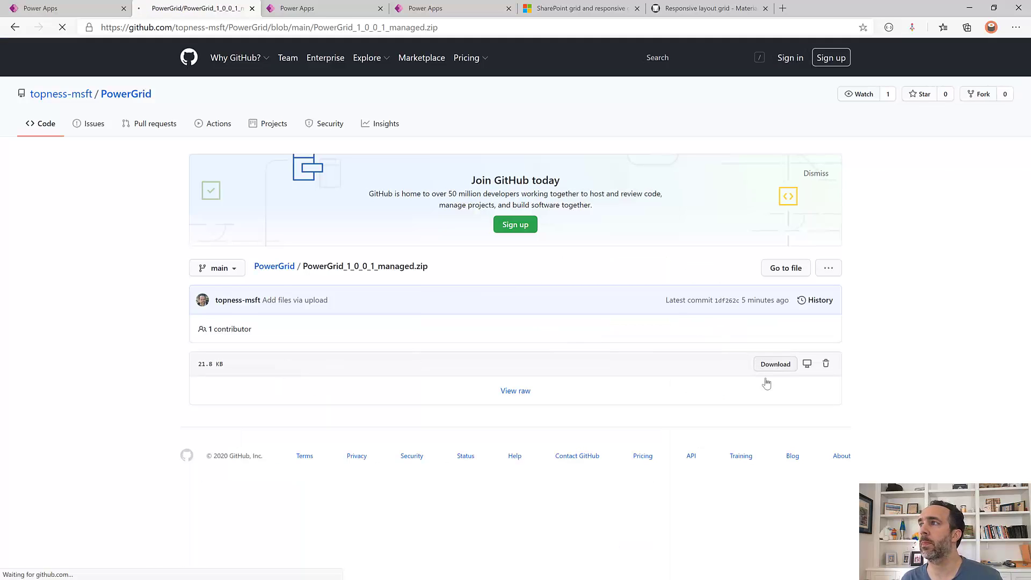
Switch to the Power Apps solutions page and import the solution file PowerGrid_1_0_0_1_managed.zip from Downloads
{"action": "left_click", "coordinate": [42, 6]}
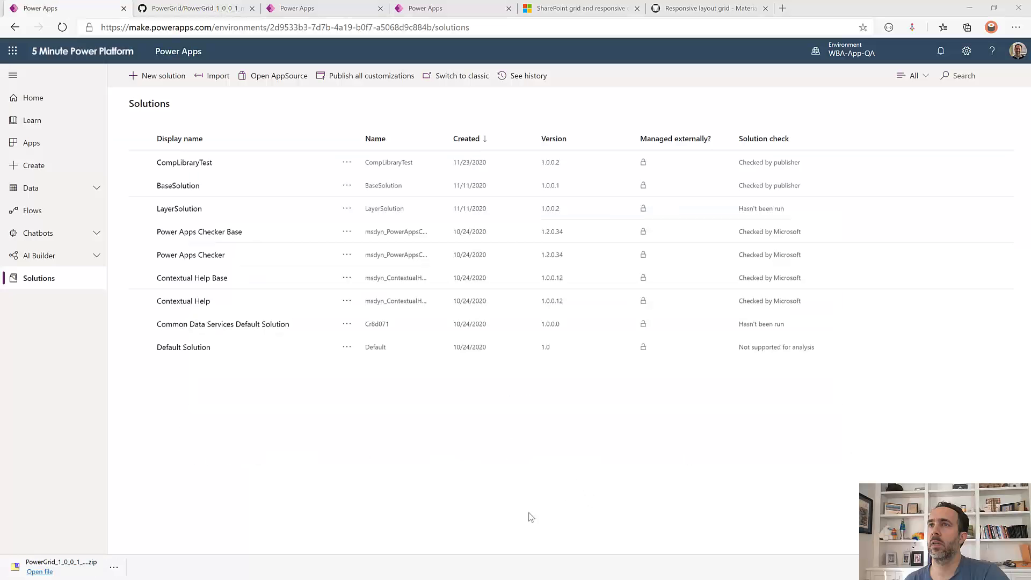
{"action": "left_click", "coordinate": [218, 76]}
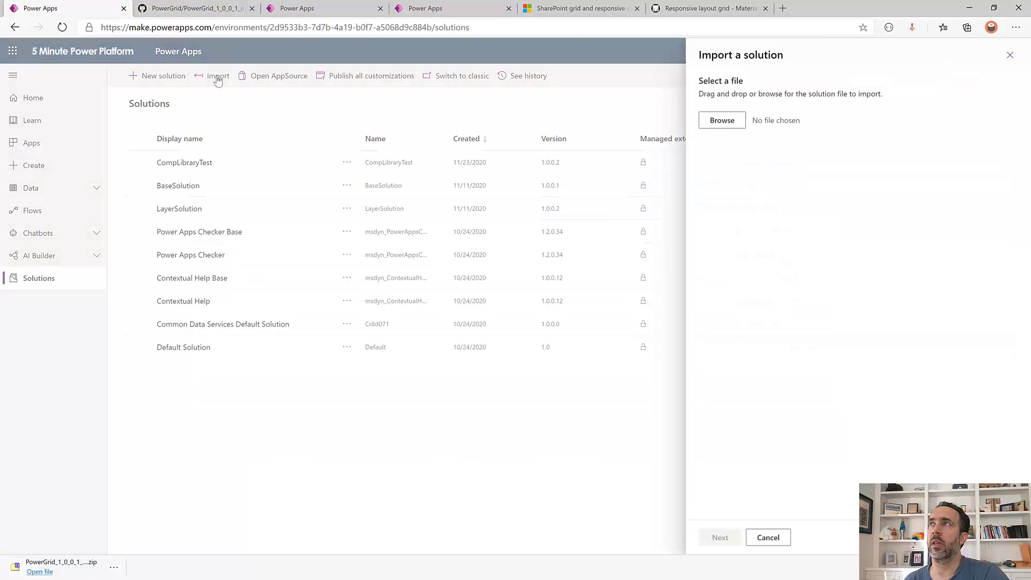
{"action": "left_click", "coordinate": [725, 127]}
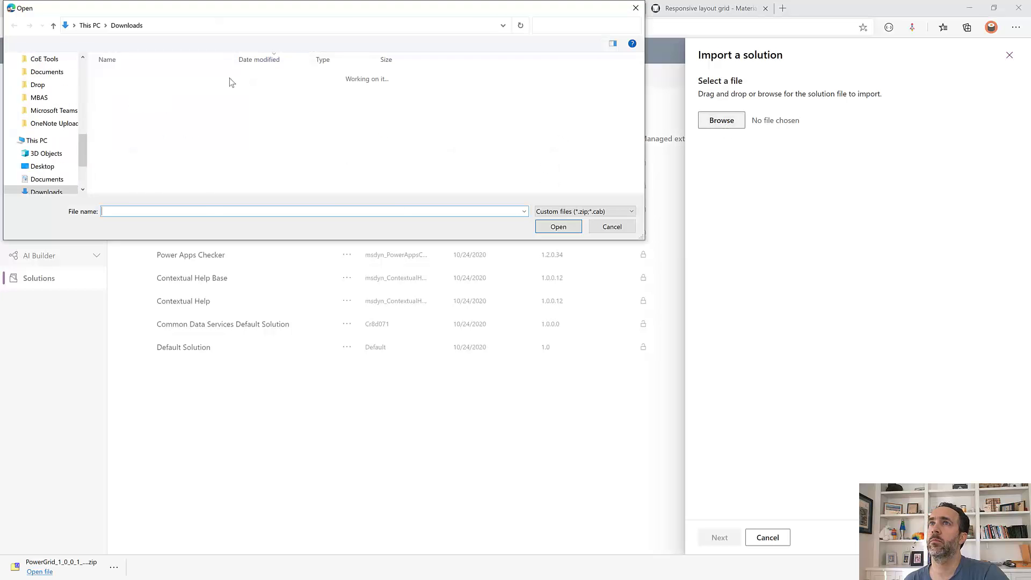
{"action": "double_click", "coordinate": [175, 123]}
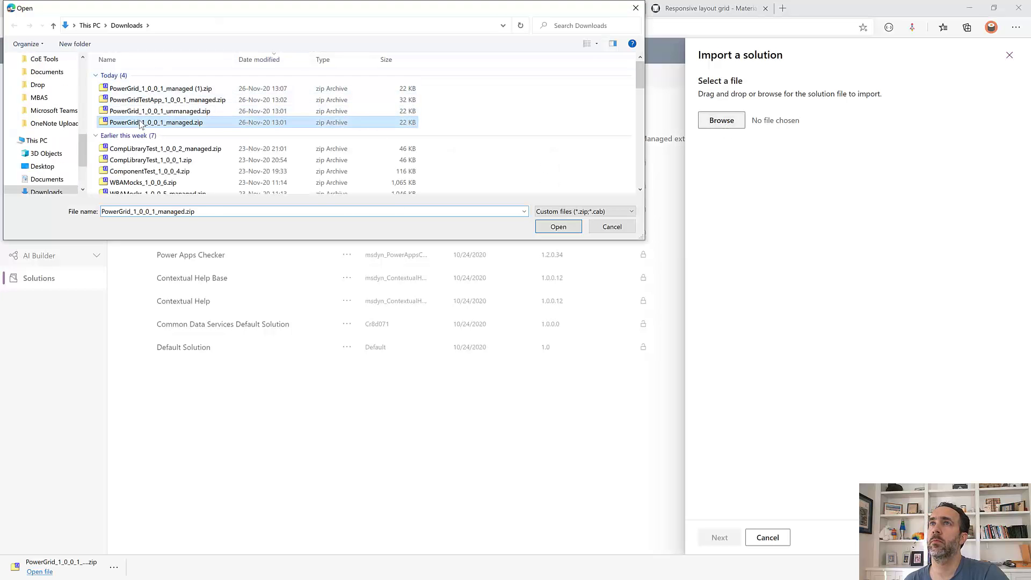
{"action": "left_click", "coordinate": [731, 540]}
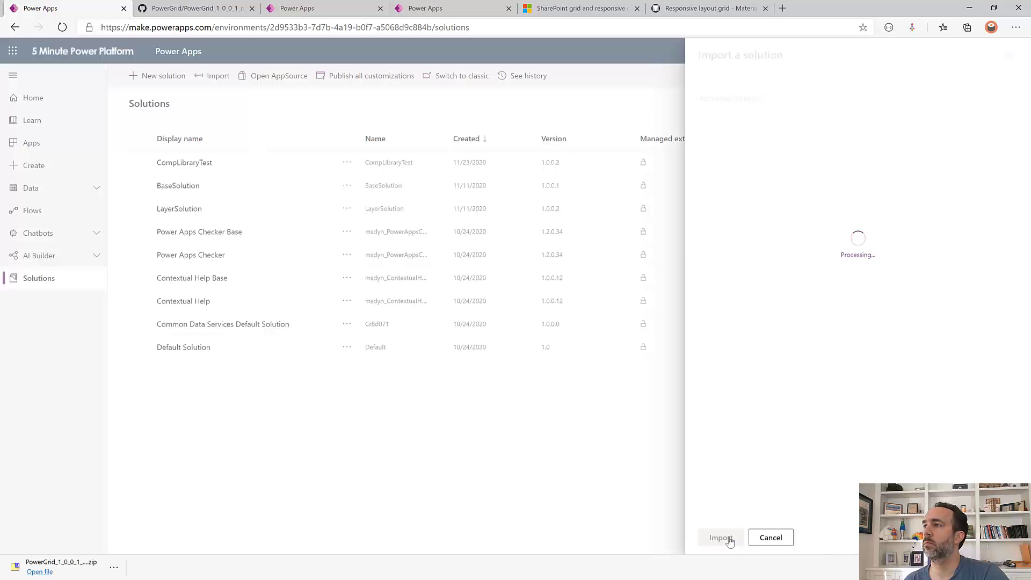
{"action": "left_click", "coordinate": [722, 538]}
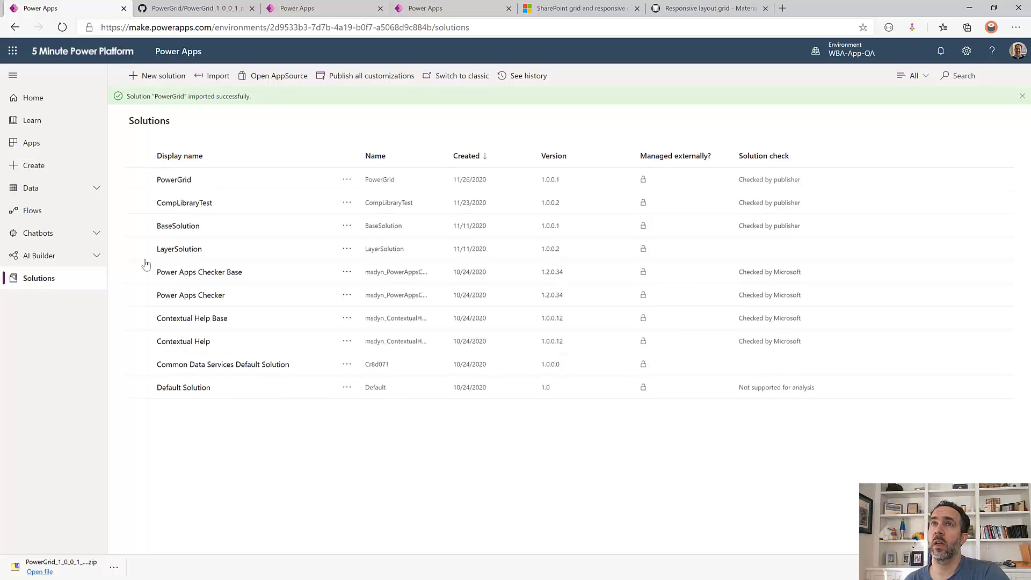
Create a new blank canvas app with the tablet layout
{"action": "left_click", "coordinate": [31, 143]}
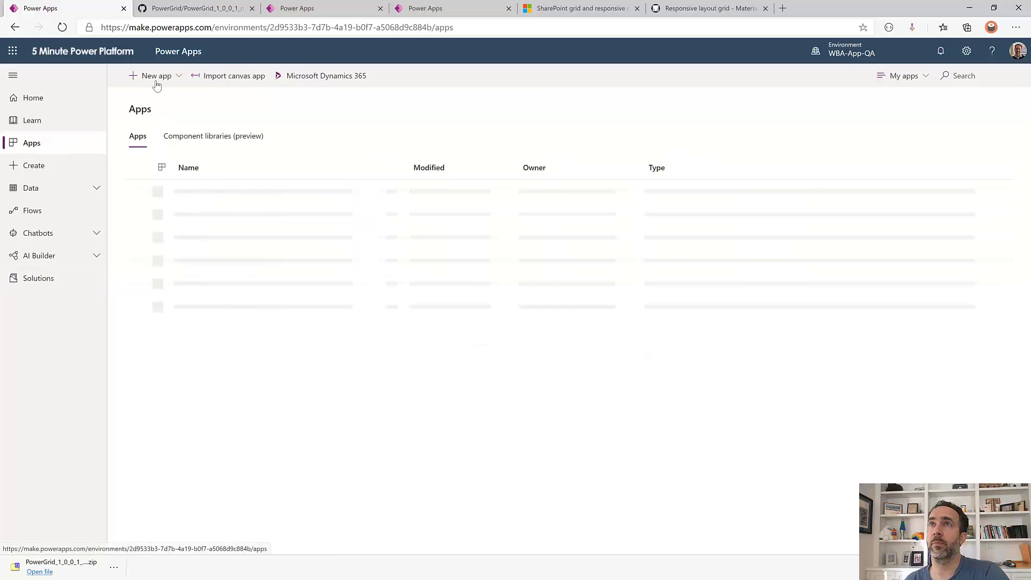
{"action": "left_click", "coordinate": [163, 78]}
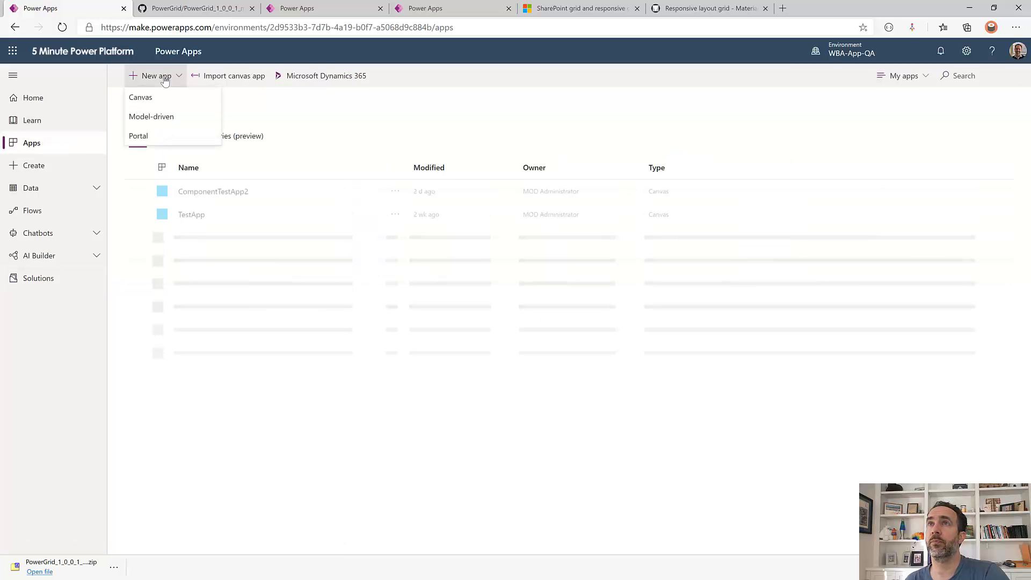
{"action": "left_click", "coordinate": [160, 97]}
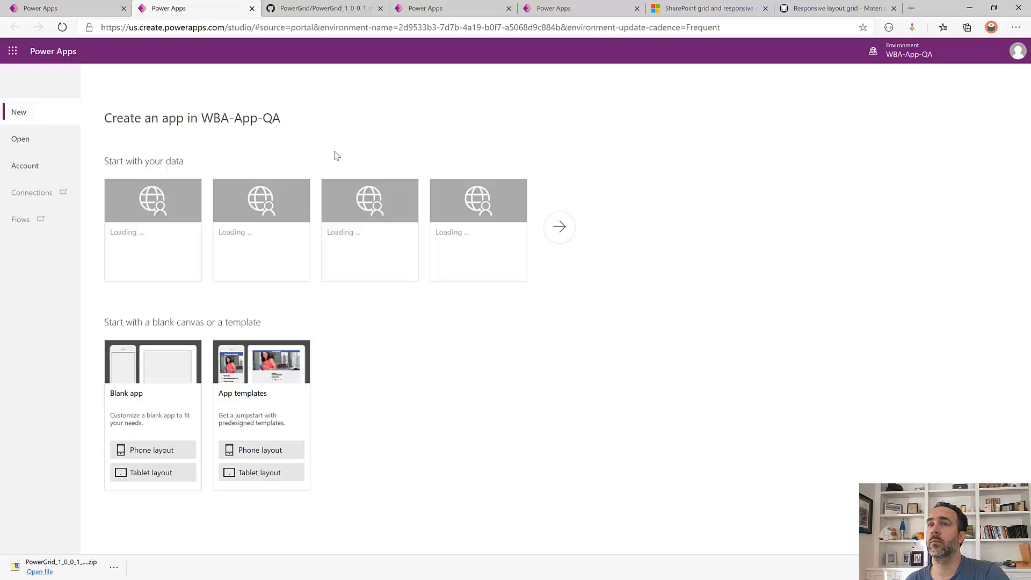
{"action": "left_click", "coordinate": [136, 473]}
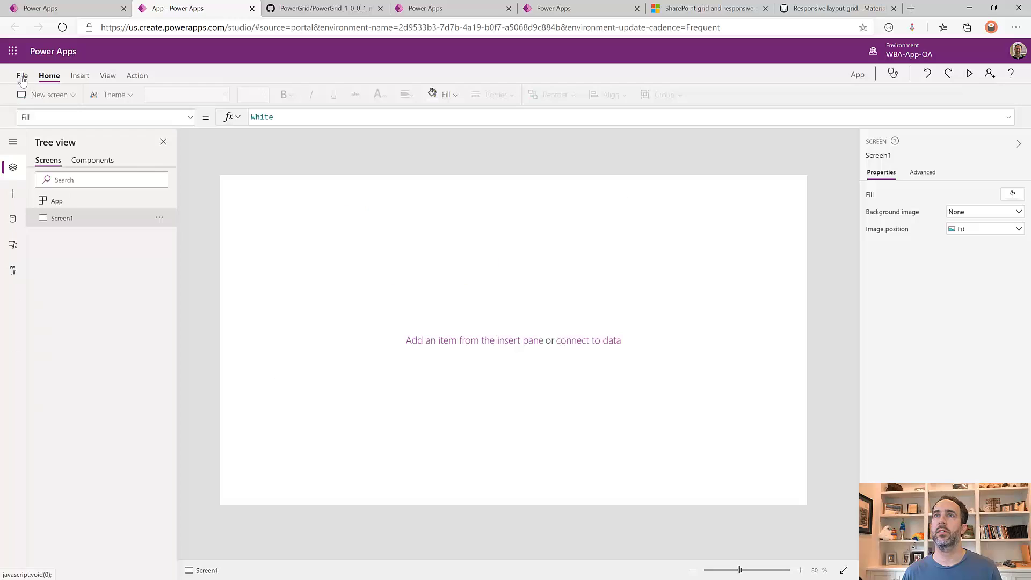
Turn off Scale to fit in the app's screen size and orientation settings and return to the editor
{"action": "left_click", "coordinate": [22, 78]}
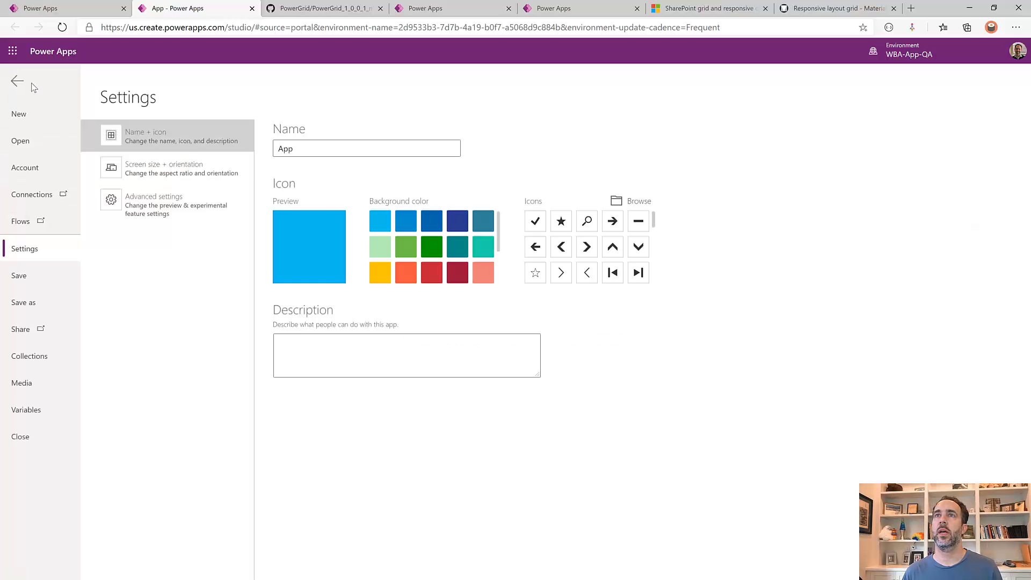
{"action": "left_click", "coordinate": [159, 170]}
{"action": "scroll", "coordinate": [385, 484], "scroll_direction": "down", "scroll_amount": 3}
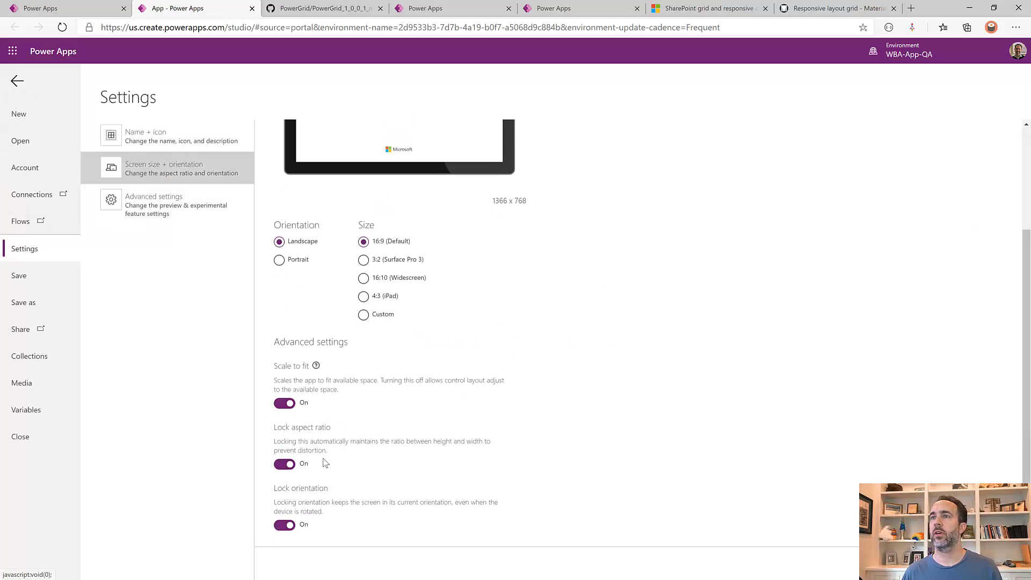
{"action": "left_click", "coordinate": [284, 402]}
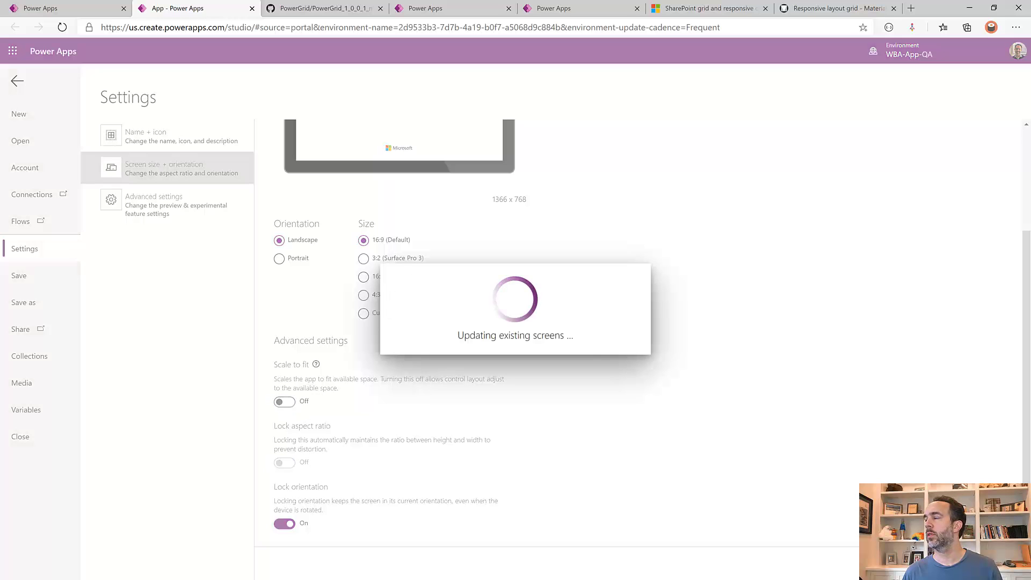
{"action": "key", "text": "Escape"}
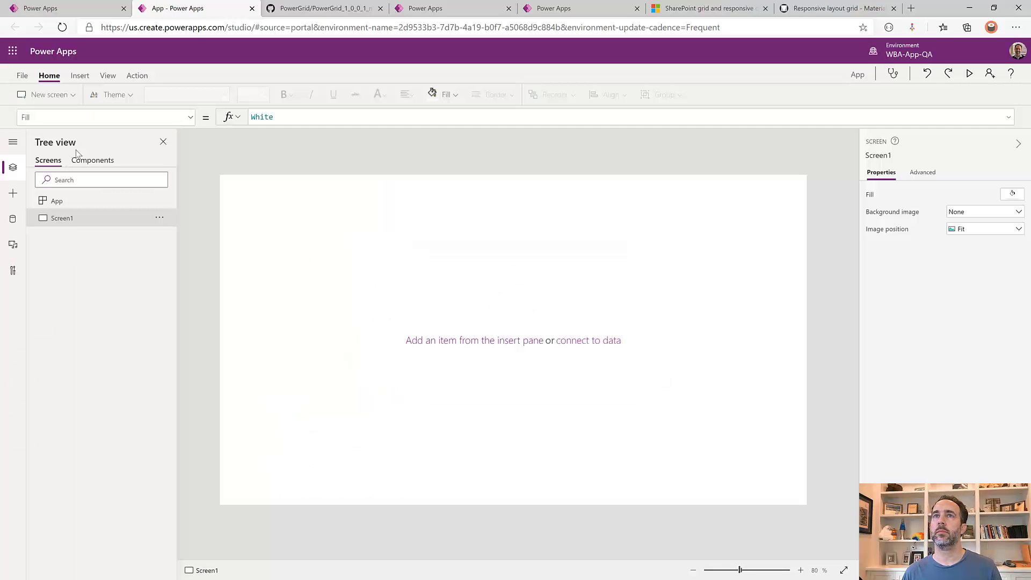
Rename Screen1 to Home
{"action": "double_click", "coordinate": [72, 221]}
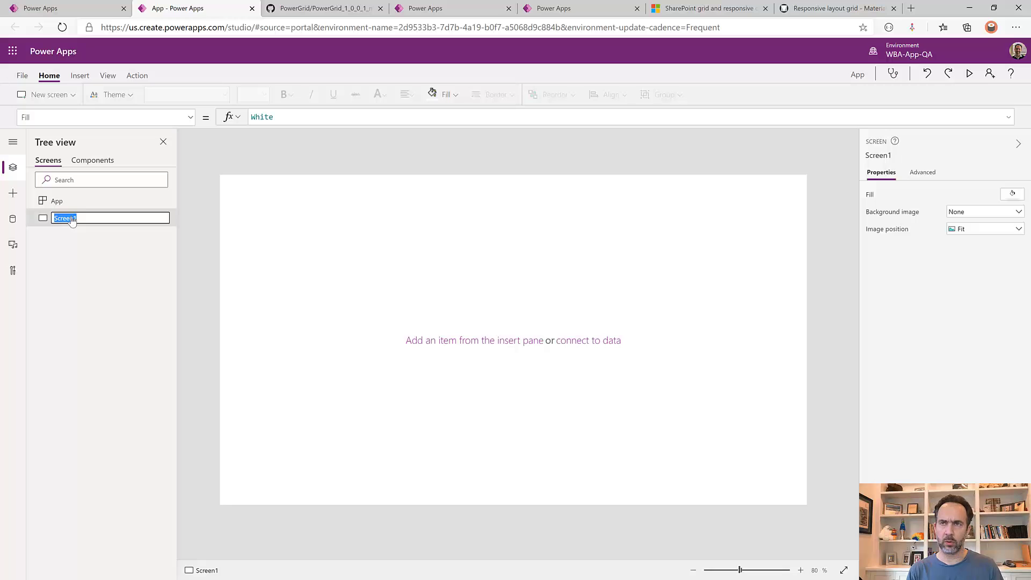
{"action": "type", "text": "Home"}
{"action": "key", "text": "Return"}
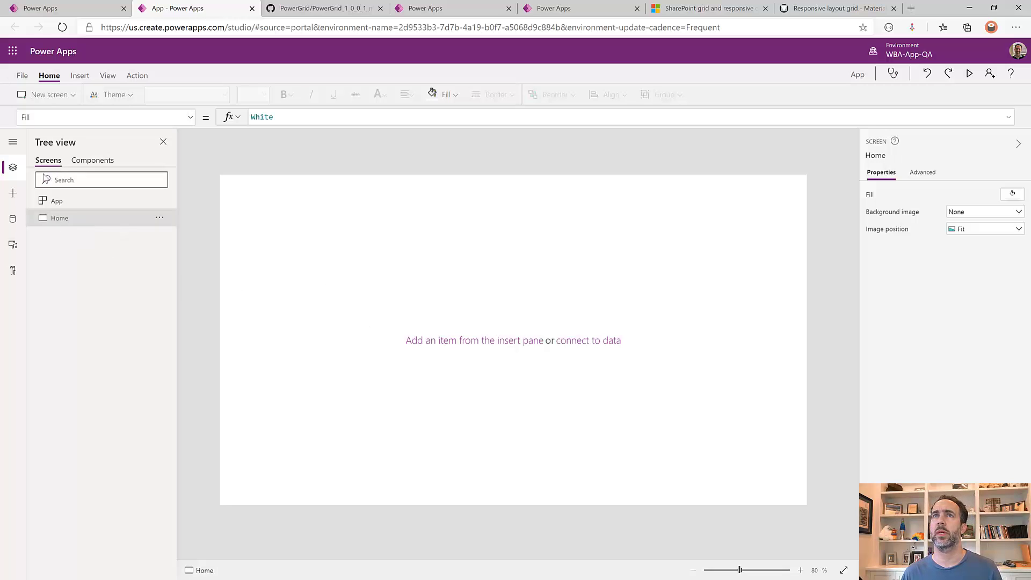
Import the PowerGrid component from the PowerGrid library into the app
{"action": "left_click", "coordinate": [15, 193]}
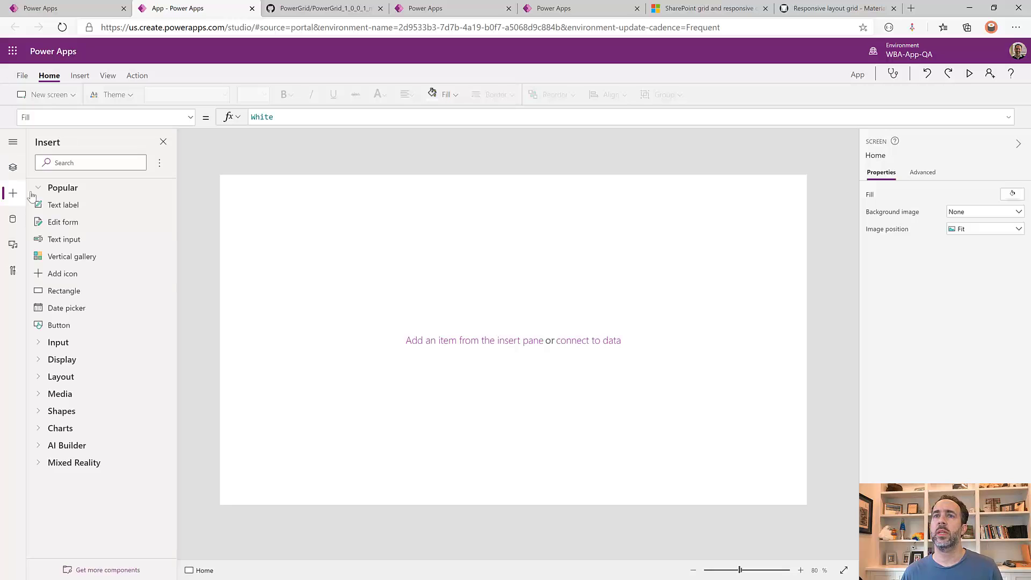
{"action": "left_click", "coordinate": [107, 570]}
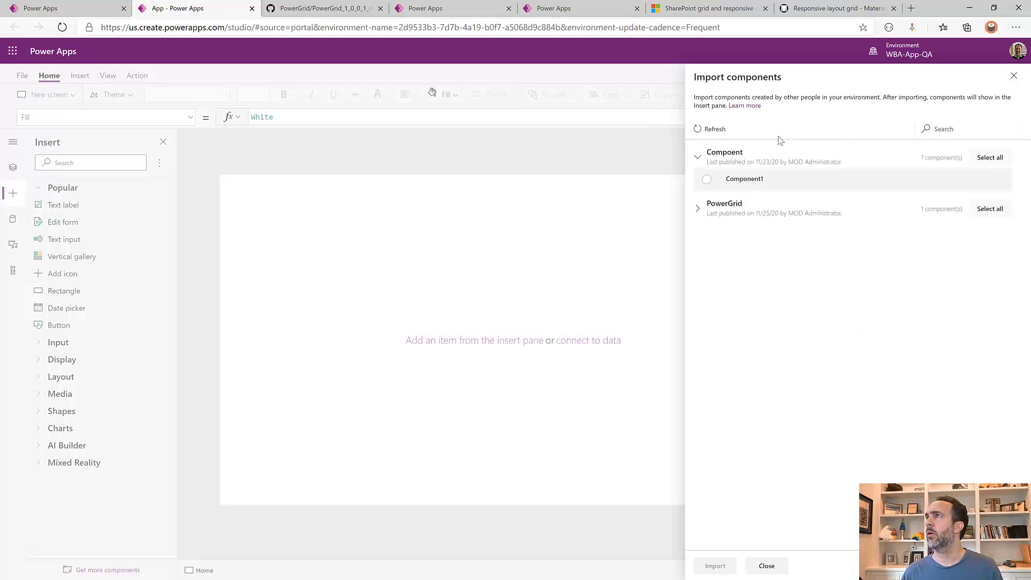
{"action": "left_click", "coordinate": [698, 211]}
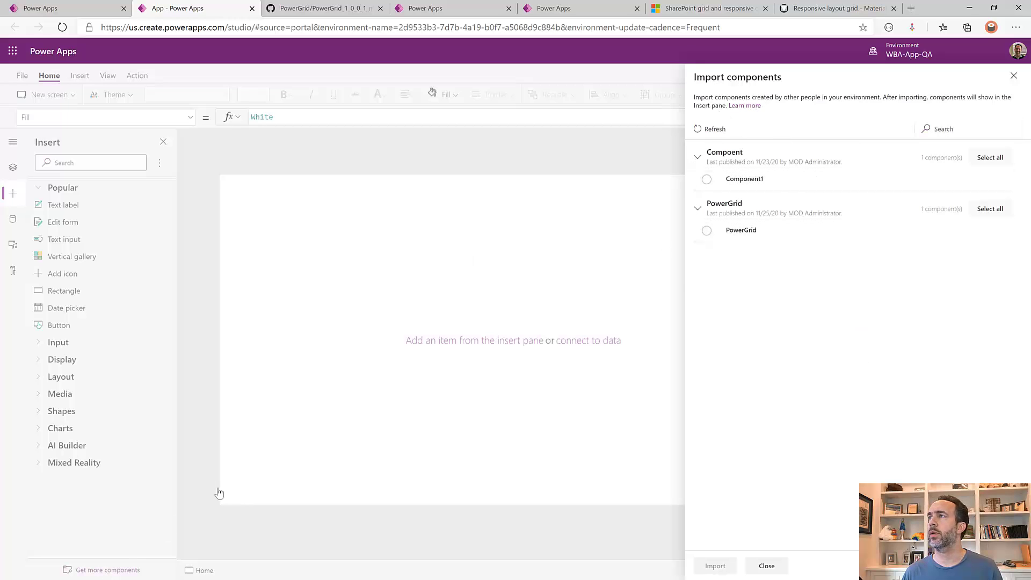
{"action": "left_click", "coordinate": [707, 231]}
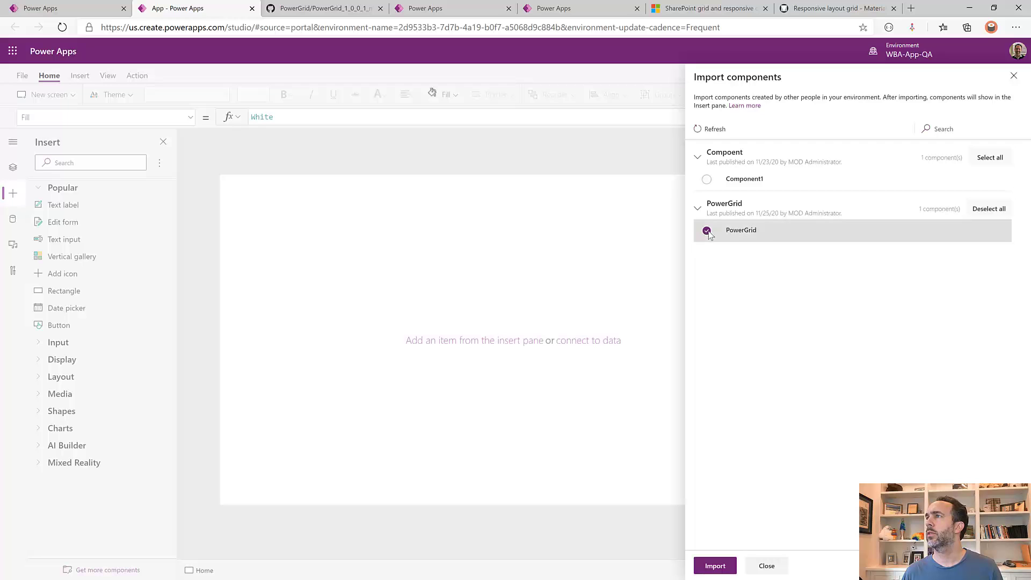
{"action": "left_click", "coordinate": [716, 567]}
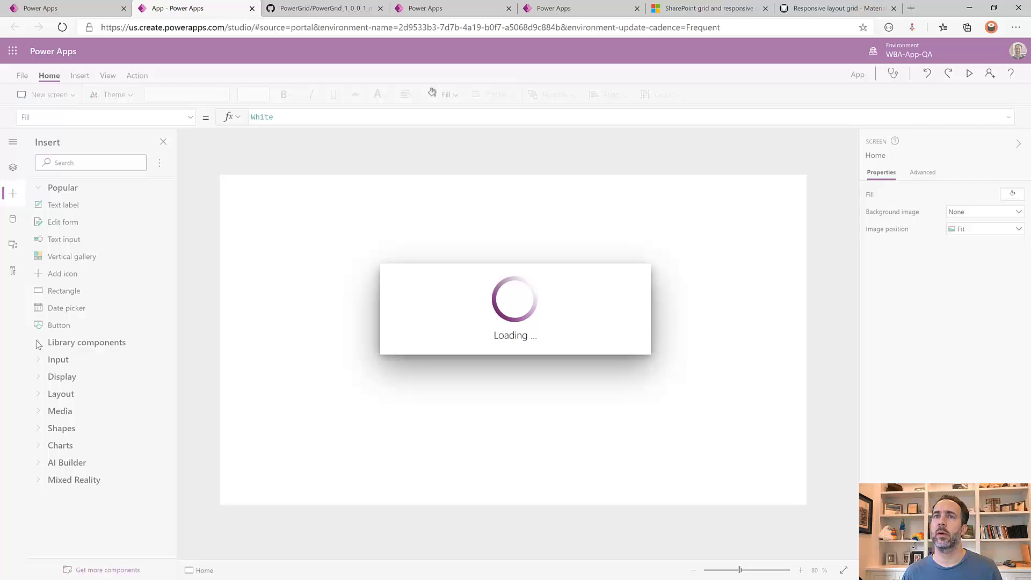
Insert the PowerGrid library component on the Home screen and show the screen's tree view
{"action": "left_click", "coordinate": [38, 344]}
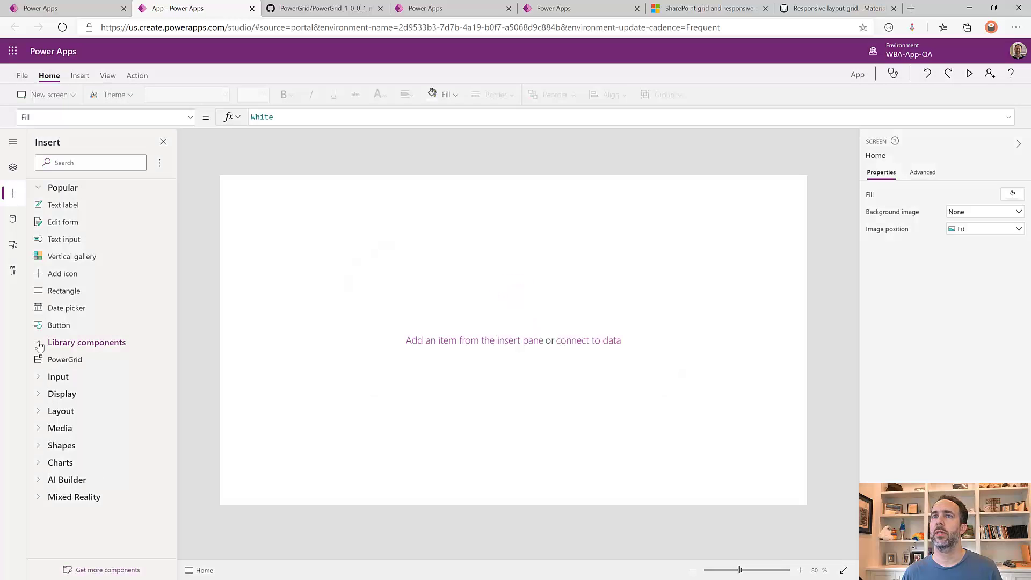
{"action": "left_click", "coordinate": [64, 363]}
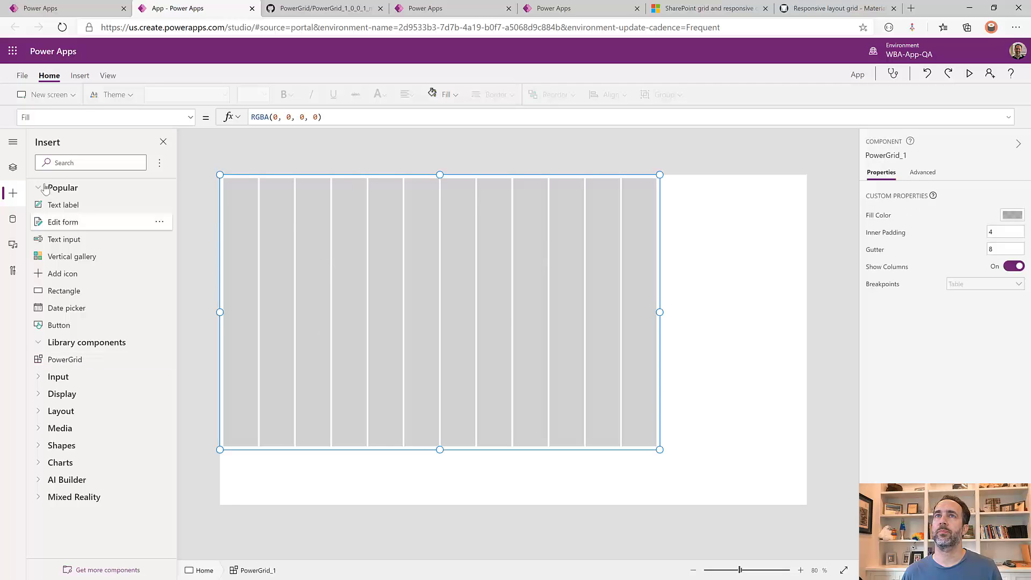
{"action": "left_click", "coordinate": [8, 171]}
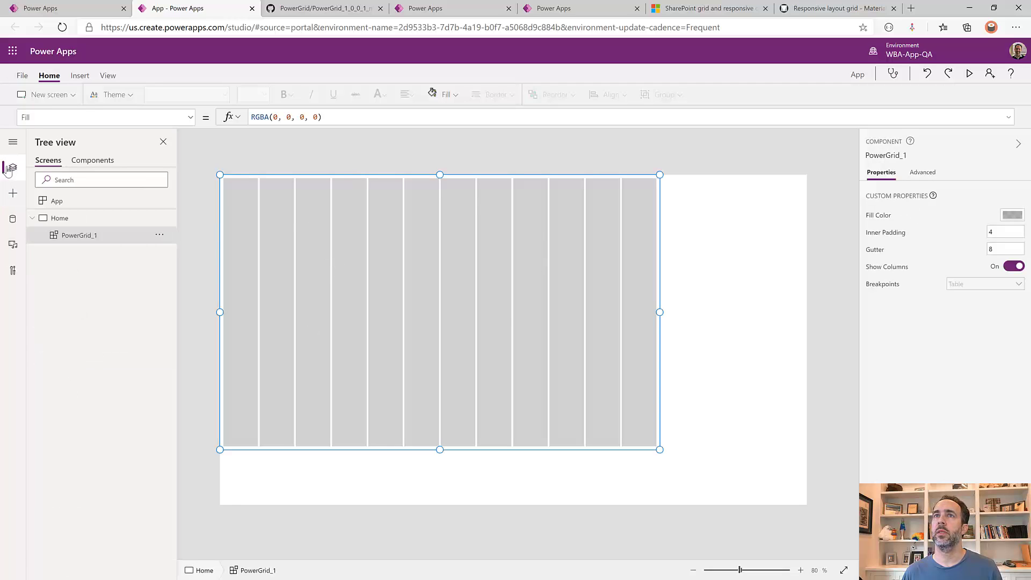
Set the PowerGrid_1 component's Width property to App.Width
{"action": "left_click", "coordinate": [191, 117]}
{"action": "scroll", "coordinate": [86, 301], "scroll_direction": "down", "scroll_amount": 1}
{"action": "left_click", "coordinate": [79, 310]}
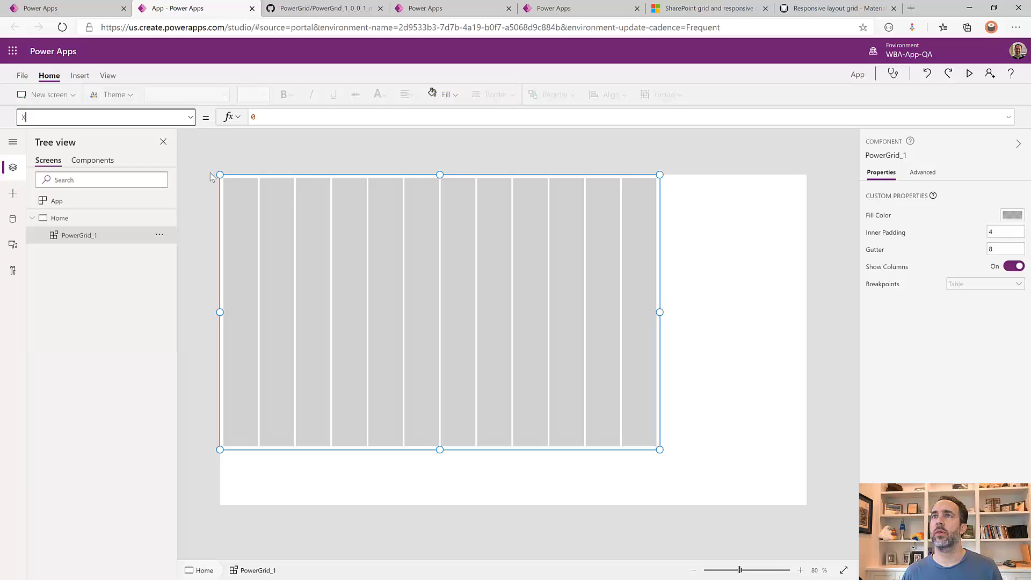
{"action": "left_click", "coordinate": [190, 117]}
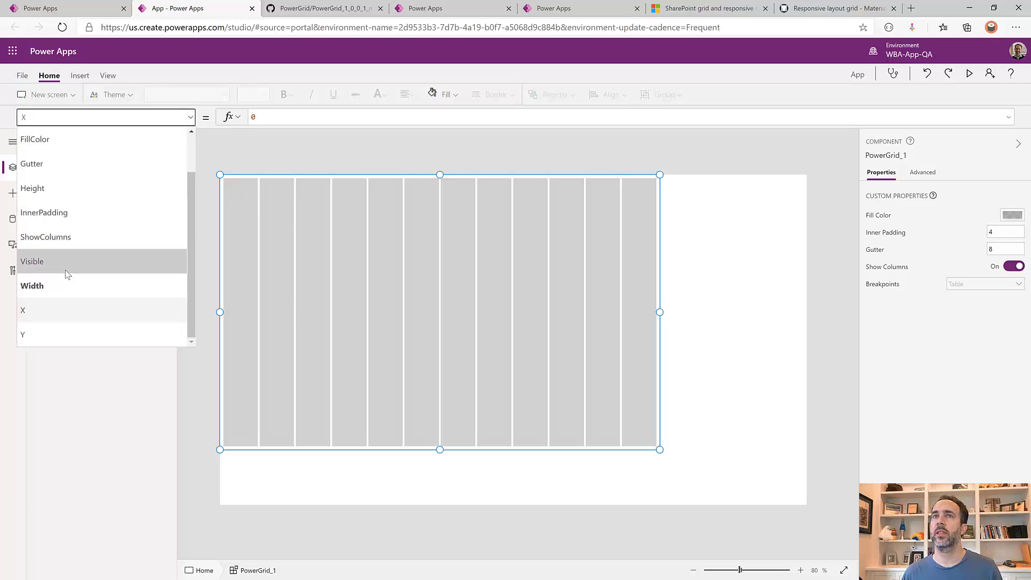
{"action": "left_click", "coordinate": [81, 286]}
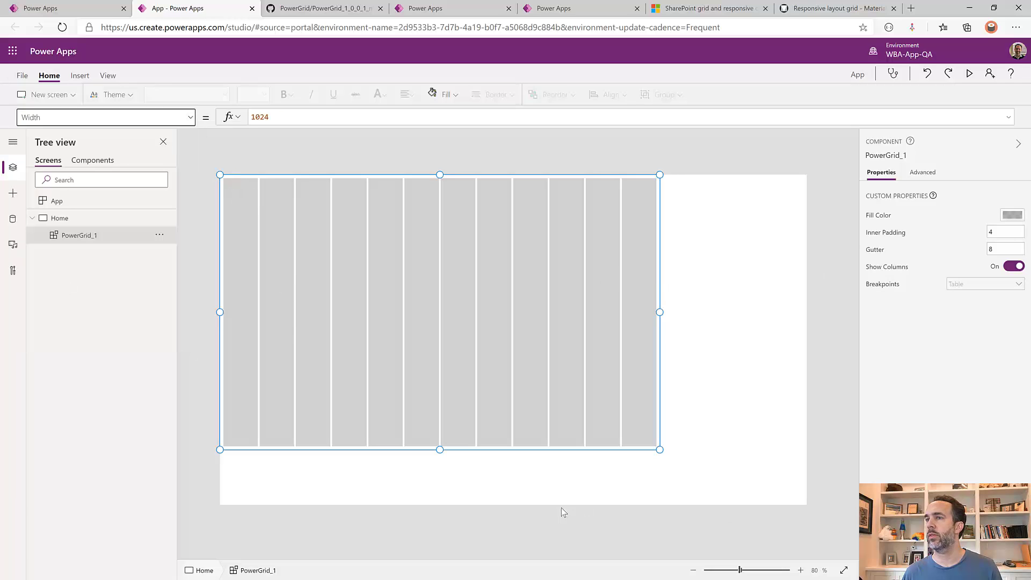
{"action": "double_click", "coordinate": [296, 118]}
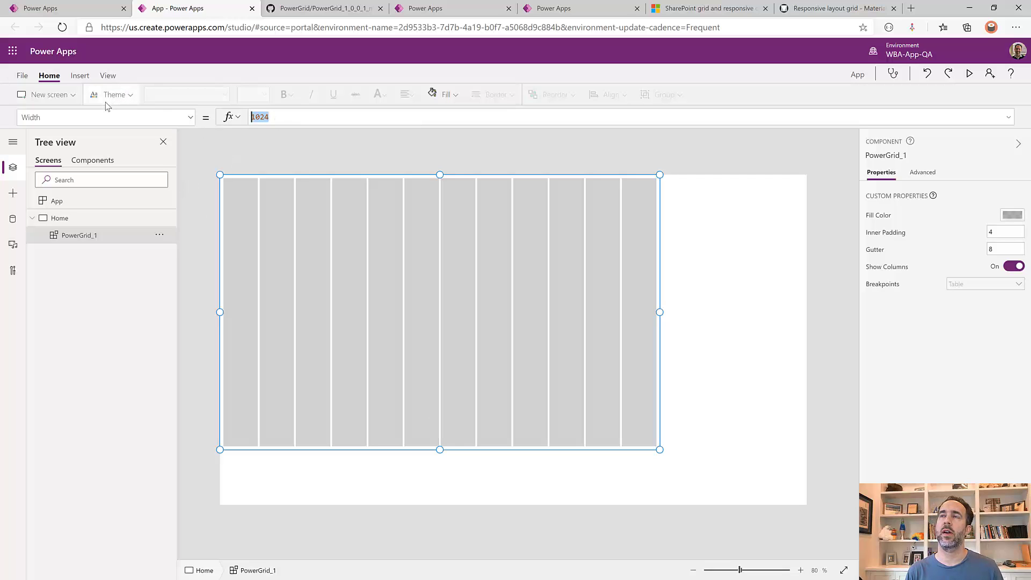
{"action": "type", "text": "app.Width"}
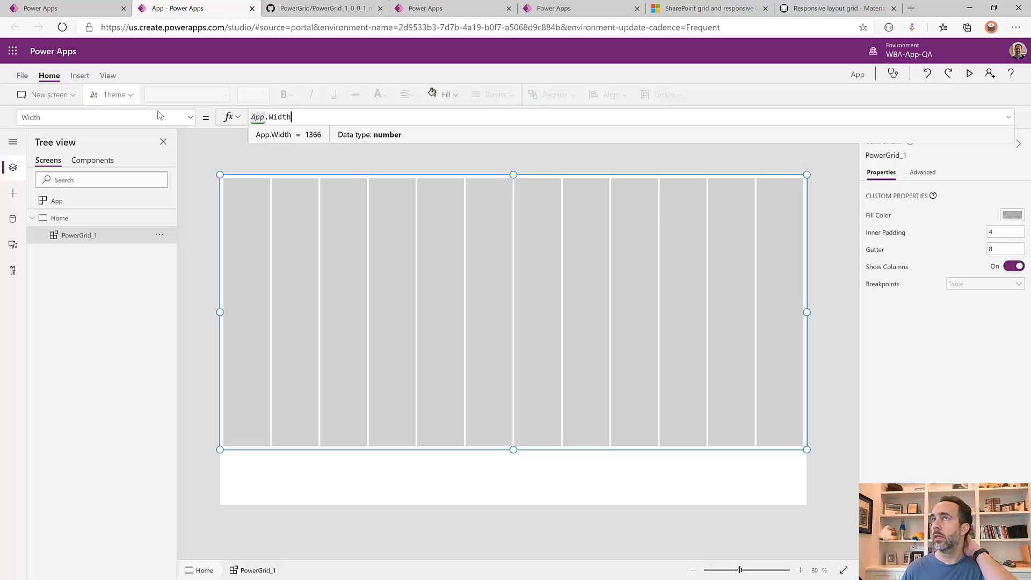
Set the PowerGrid_1 component's Height property to App.Height
{"action": "left_click", "coordinate": [160, 116]}
{"action": "left_click", "coordinate": [94, 188]}
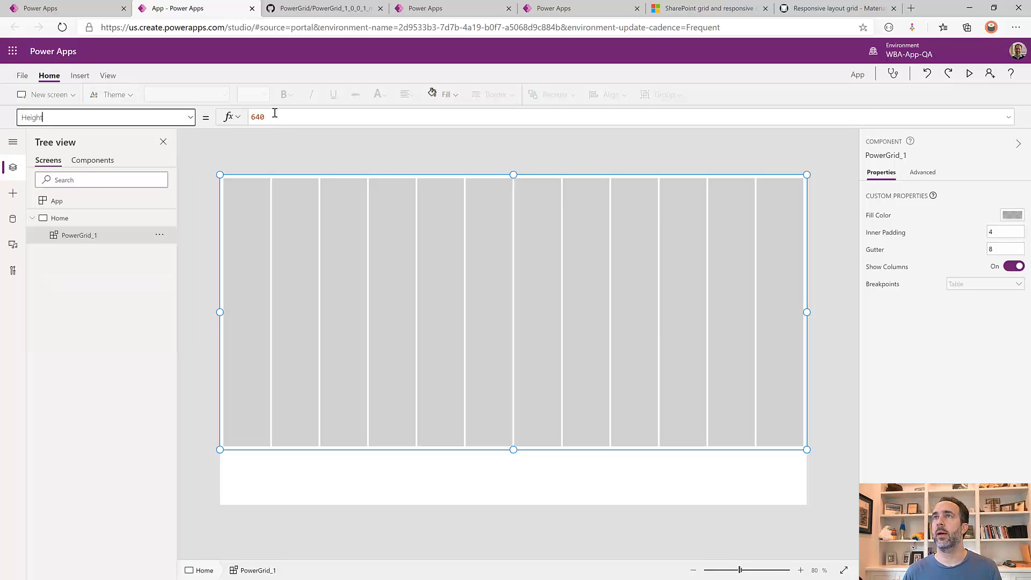
{"action": "double_click", "coordinate": [275, 117]}
{"action": "type", "text": "app.Height"}
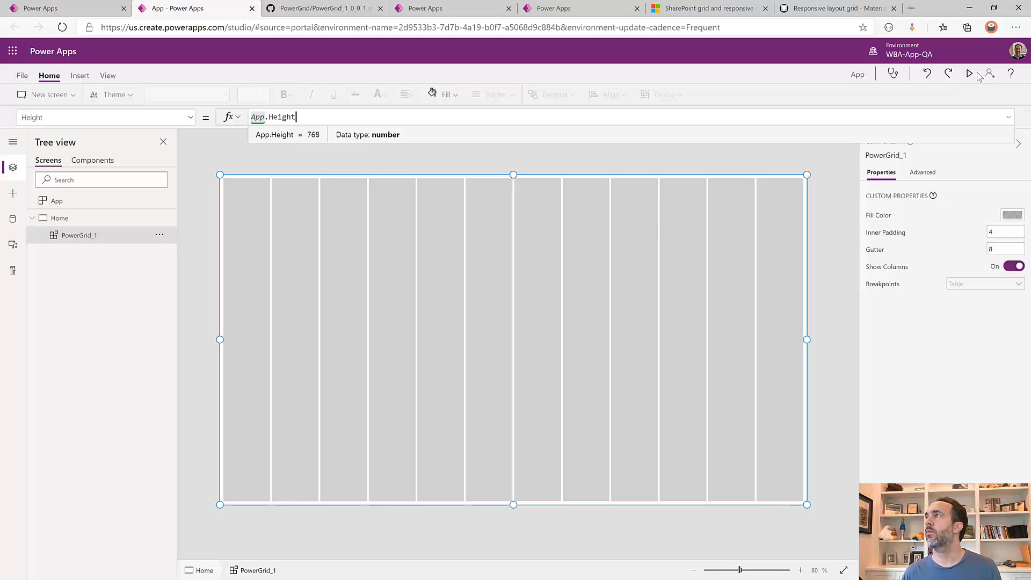
Preview the app, resize the browser window to check how the grid adapts, and return to the editor
{"action": "left_click", "coordinate": [974, 74]}
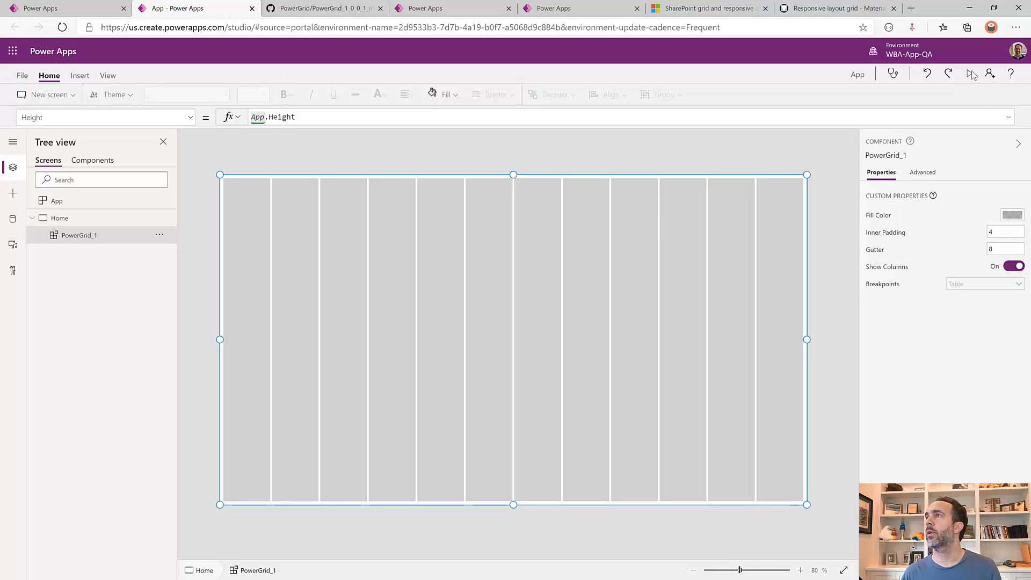
{"action": "double_click", "coordinate": [940, 11]}
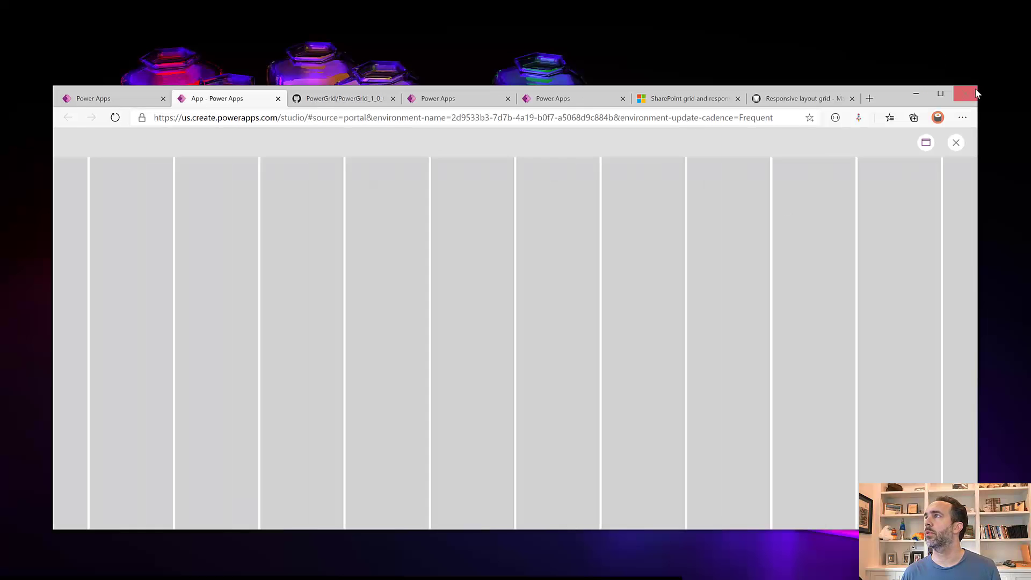
{"action": "left_click_drag", "start_coordinate": [979, 86], "coordinate": [571, 117]}
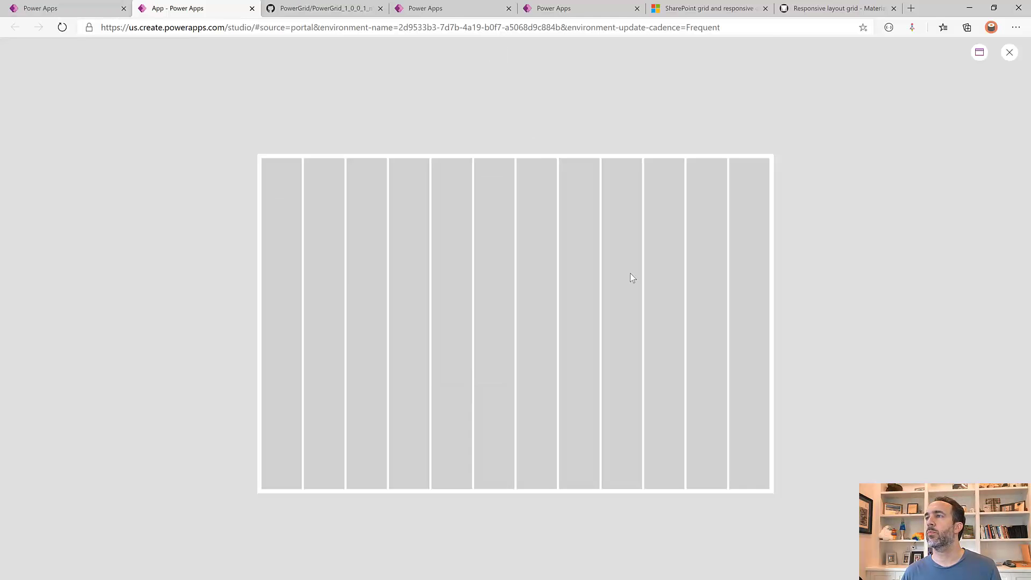
{"action": "key", "text": "Escape"}
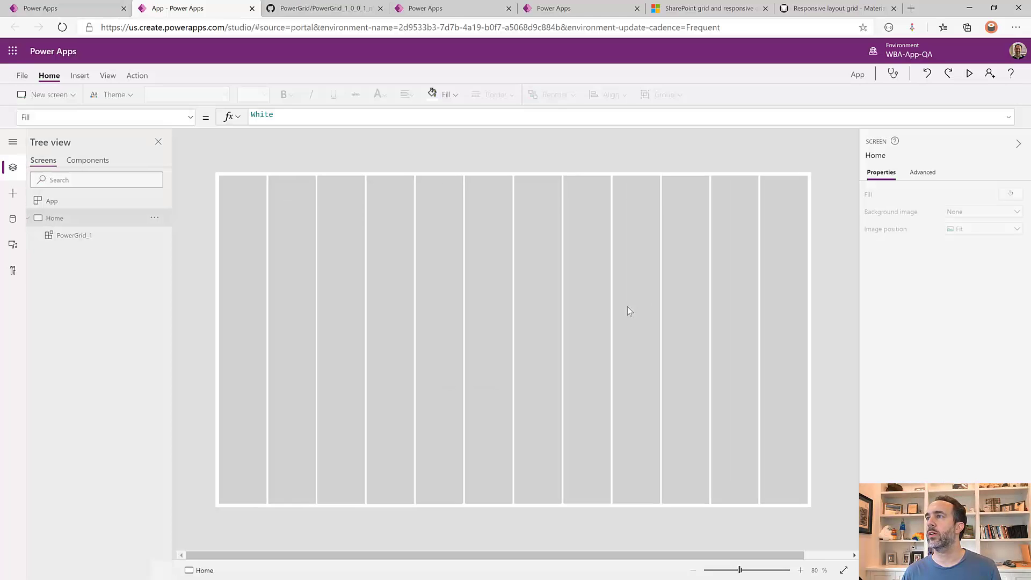
Try inner padding values of 10 and 50 on PowerGrid_1, and set the inner padding back to 4
{"action": "left_click", "coordinate": [627, 307]}
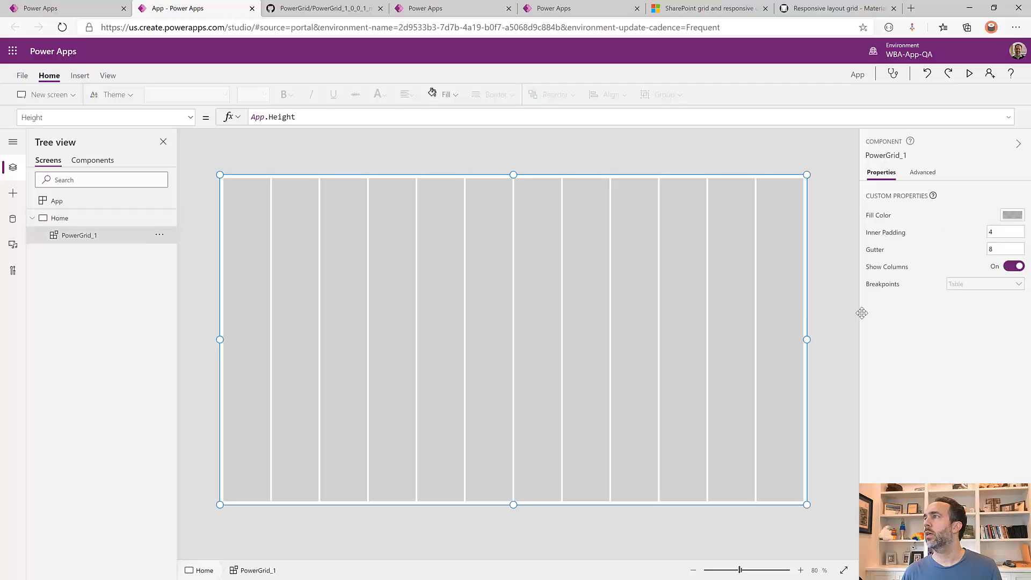
{"action": "left_click", "coordinate": [1002, 233]}
{"action": "type", "text": "10"}
{"action": "key", "text": "Tab"}
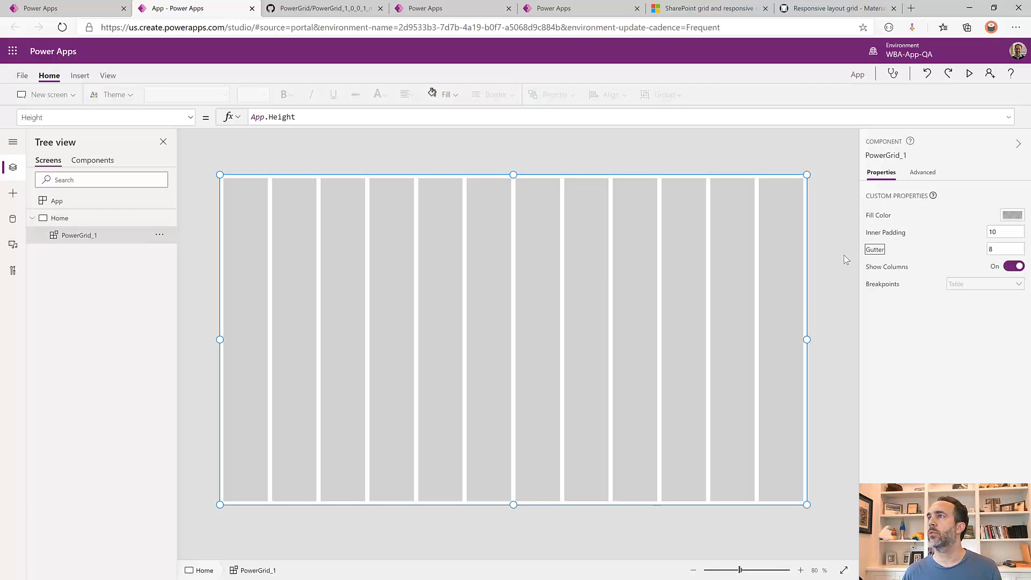
{"action": "left_click", "coordinate": [995, 233]}
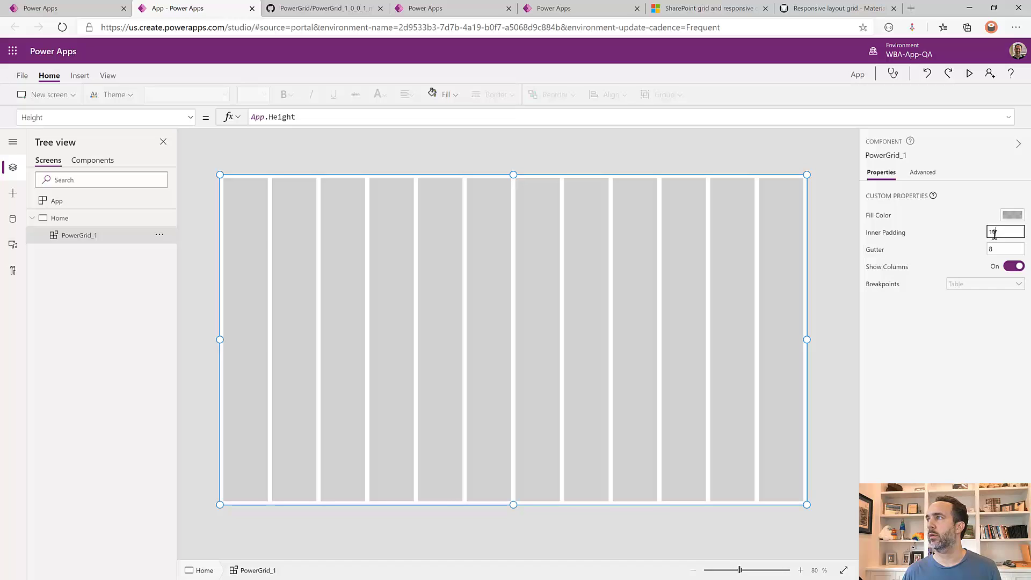
{"action": "type", "text": "50"}
{"action": "key", "text": "Tab"}
{"action": "key", "text": "shift+Tab"}
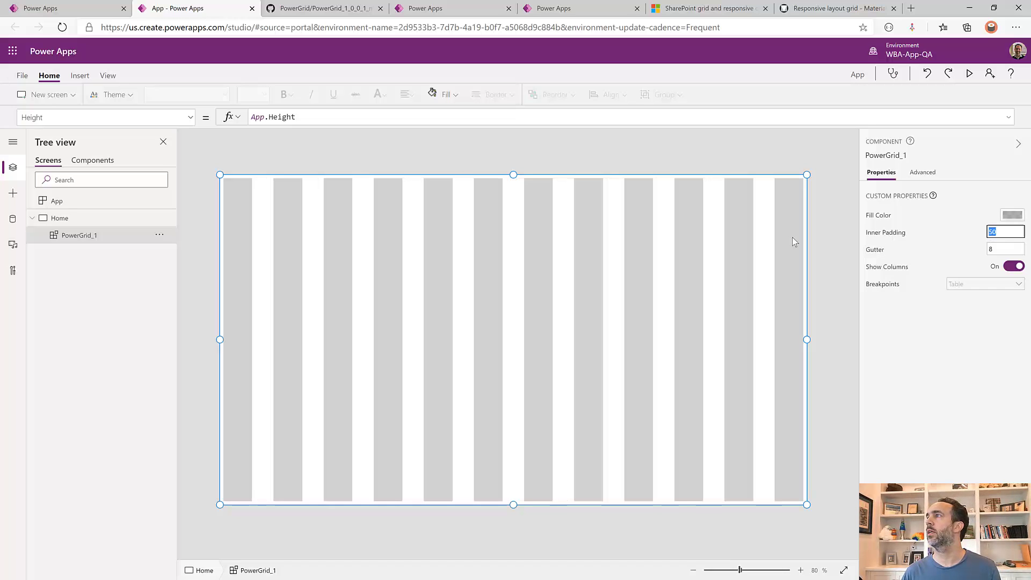
{"action": "type", "text": "4"}
{"action": "key", "text": "Tab"}
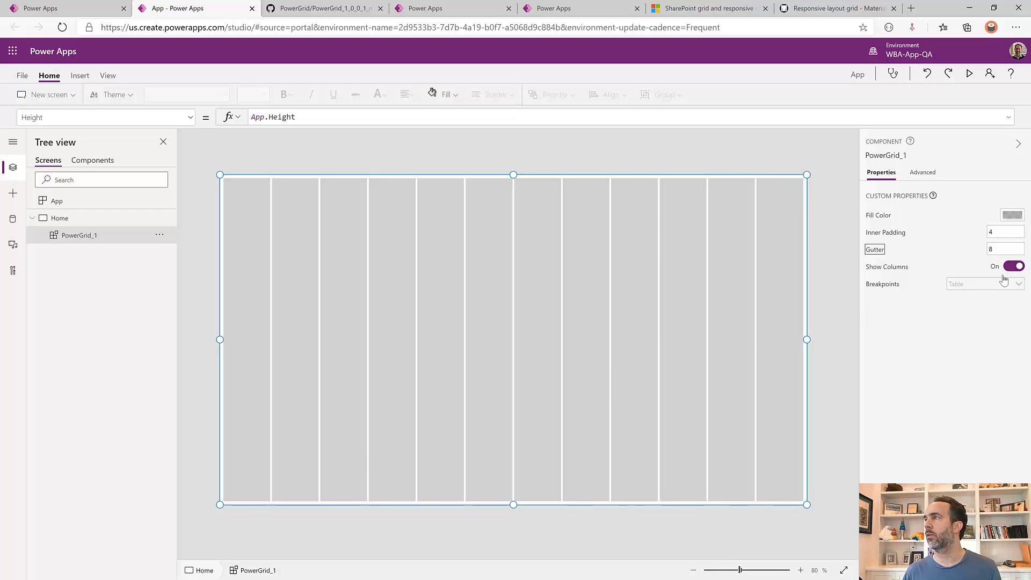
Try a gutter of 20 on PowerGrid_1, and set the gutter back to 8
{"action": "left_click", "coordinate": [1009, 249]}
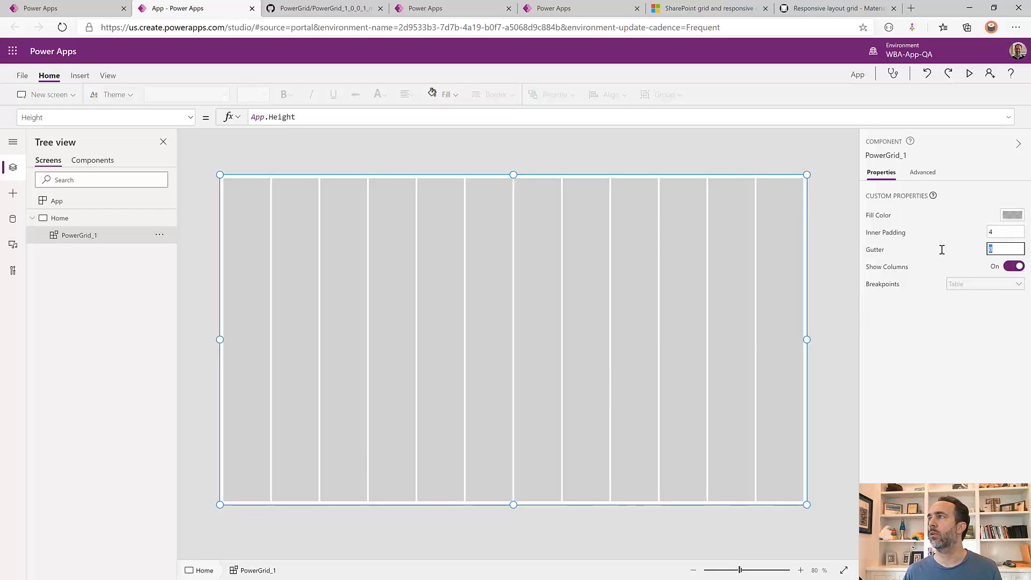
{"action": "type", "text": "20"}
{"action": "key", "text": "Tab"}
{"action": "double_click", "coordinate": [1002, 250]}
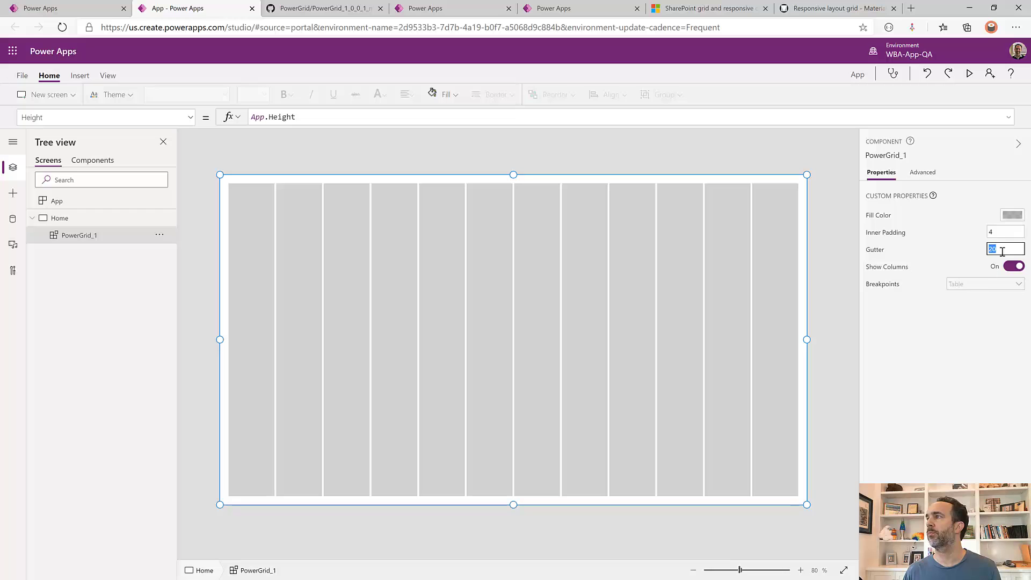
{"action": "type", "text": "8"}
{"action": "key", "text": "Tab"}
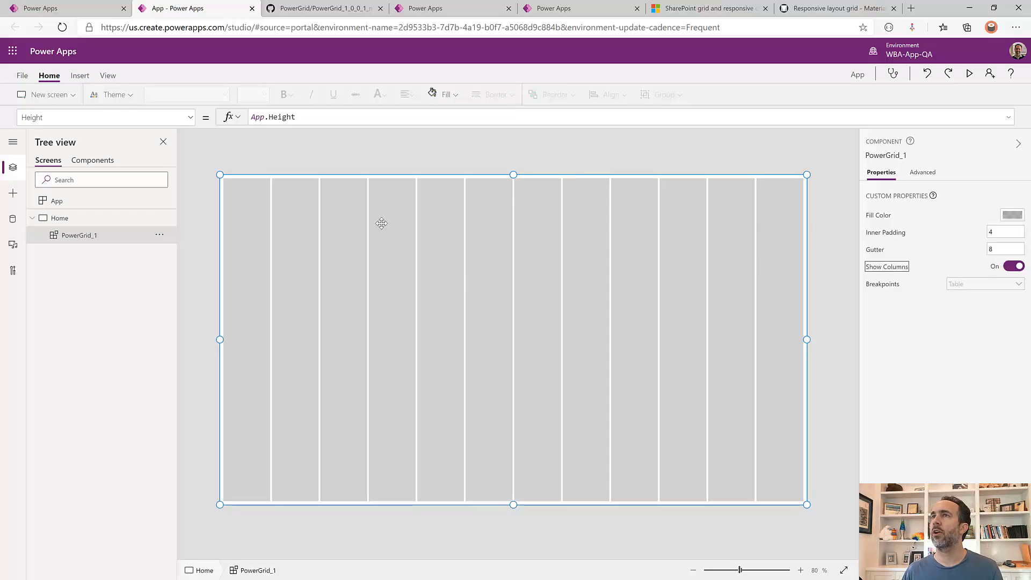
Switch the grid's Show Columns option off and on again, and look at the fill color choices without changing the color
{"action": "left_click", "coordinate": [1013, 267]}
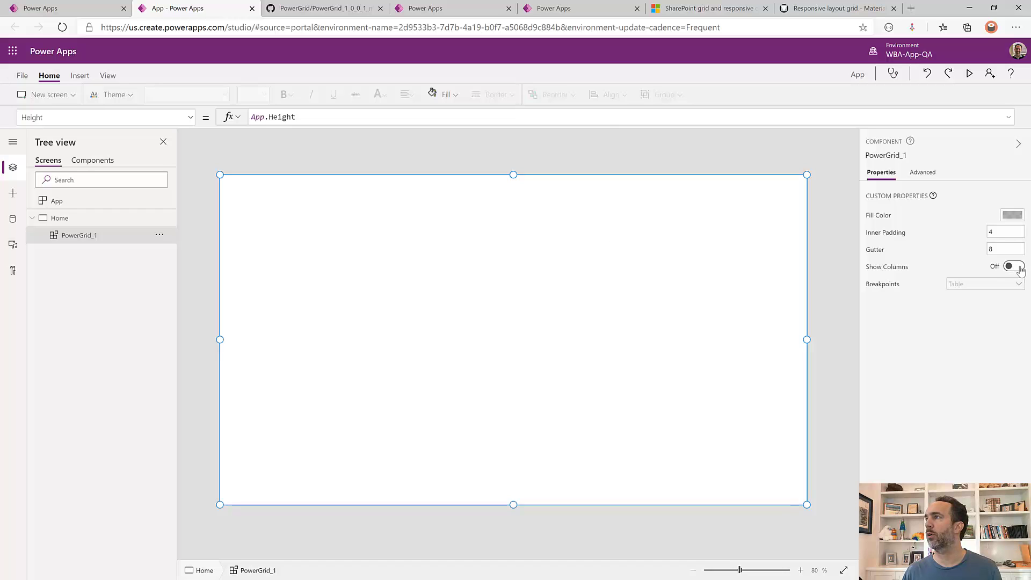
{"action": "left_click", "coordinate": [1020, 270]}
{"action": "left_click", "coordinate": [1014, 216]}
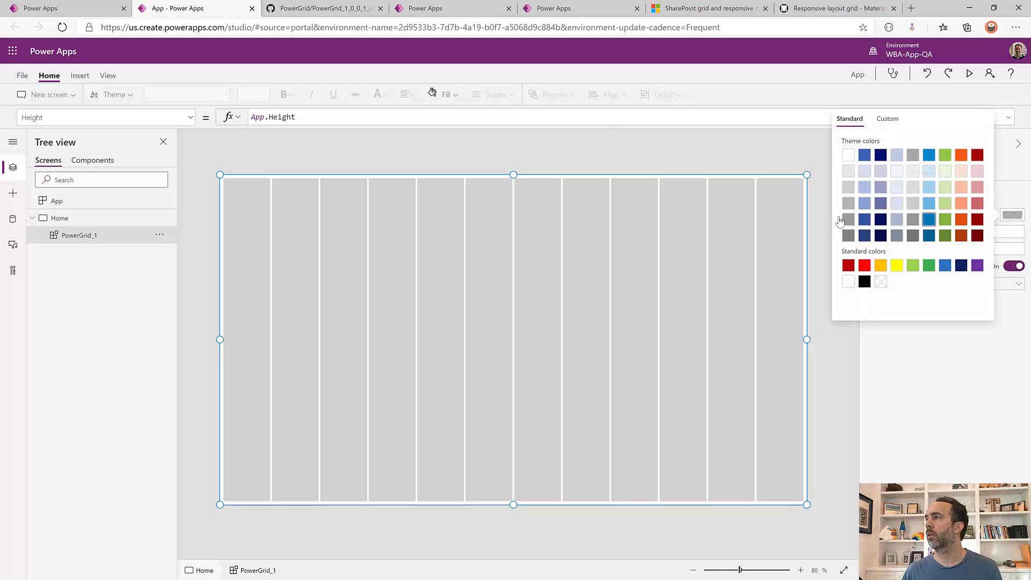
{"action": "left_click", "coordinate": [972, 384]}
Examine the Breakpoints table formula of PowerGrid_1 for its size and label definitions
{"action": "left_click", "coordinate": [979, 283]}
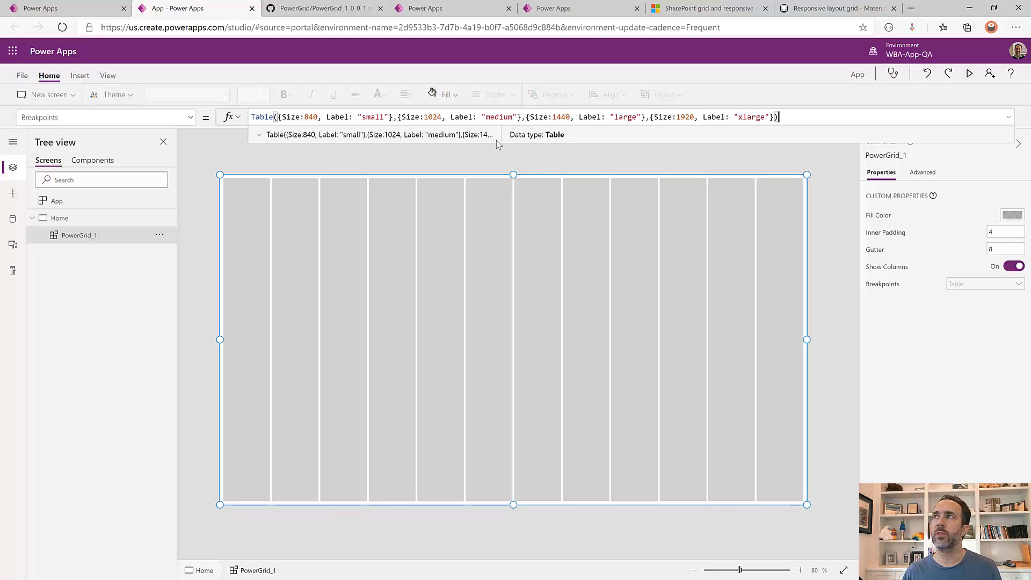
{"action": "left_click", "coordinate": [840, 241]}
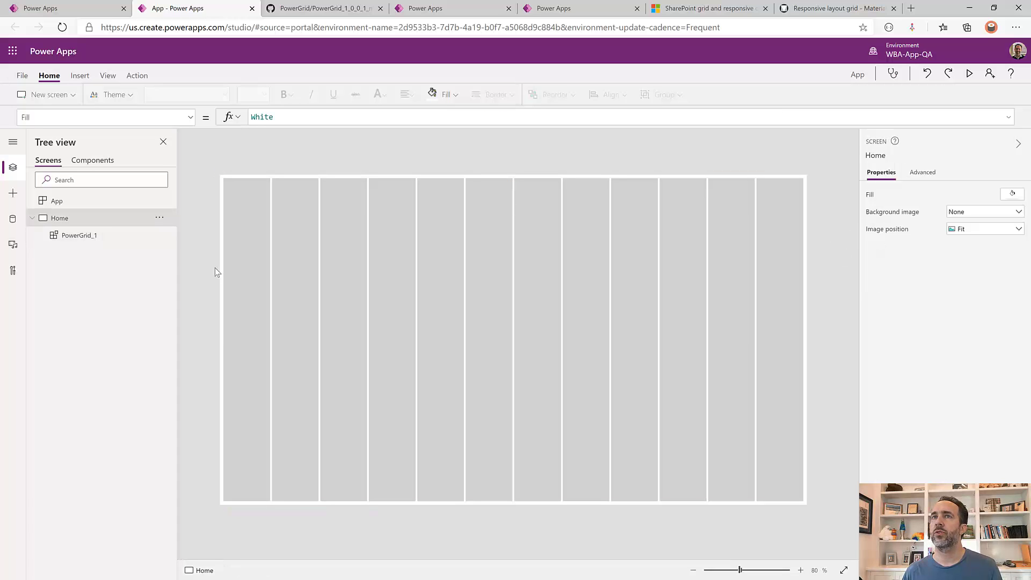
{"action": "left_click", "coordinate": [87, 239]}
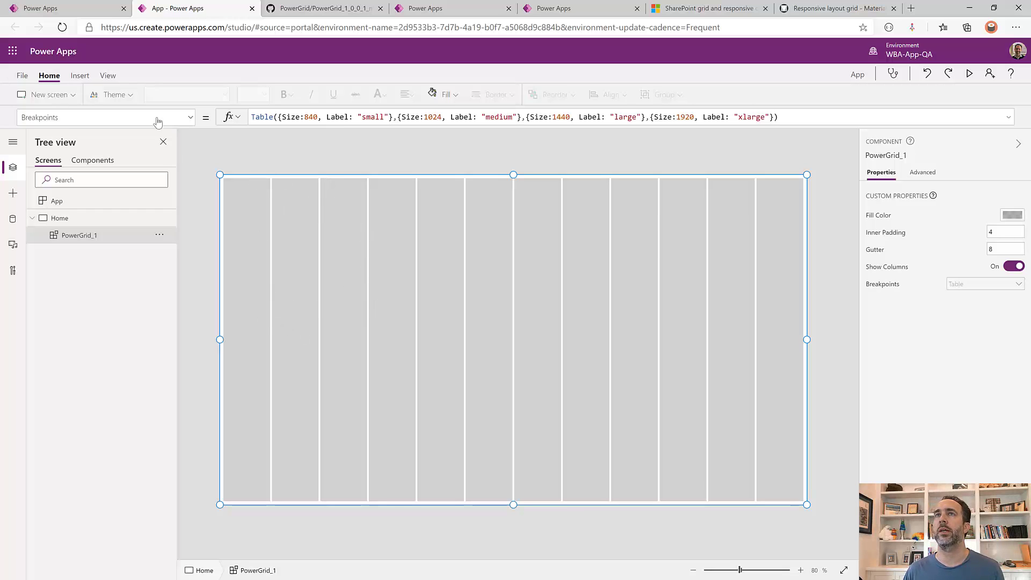
Insert an image on the Home screen and place it over the grid's first column at X 20, Y 24
{"action": "left_click", "coordinate": [79, 75]}
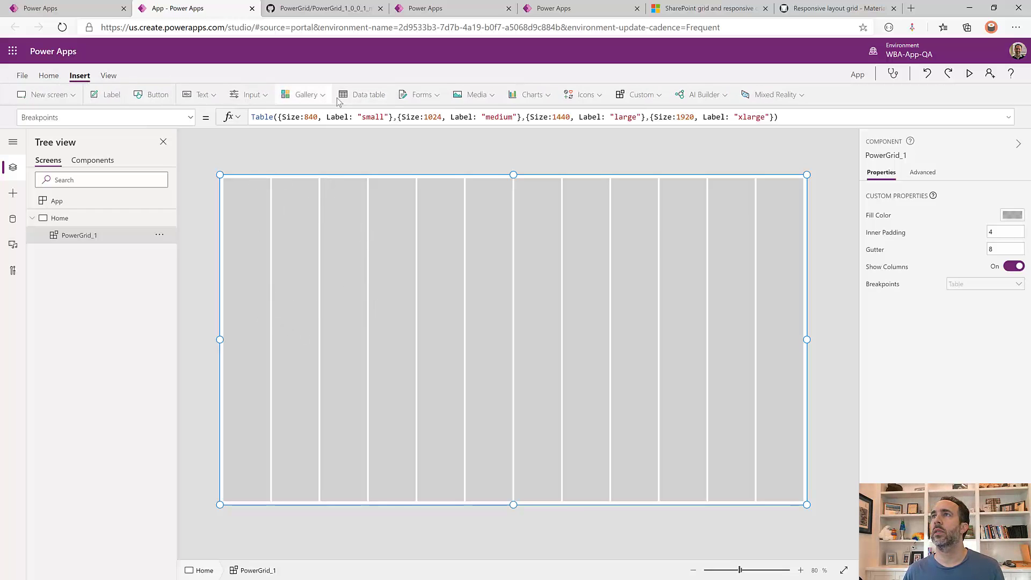
{"action": "left_click", "coordinate": [475, 96]}
{"action": "left_click", "coordinate": [476, 116]}
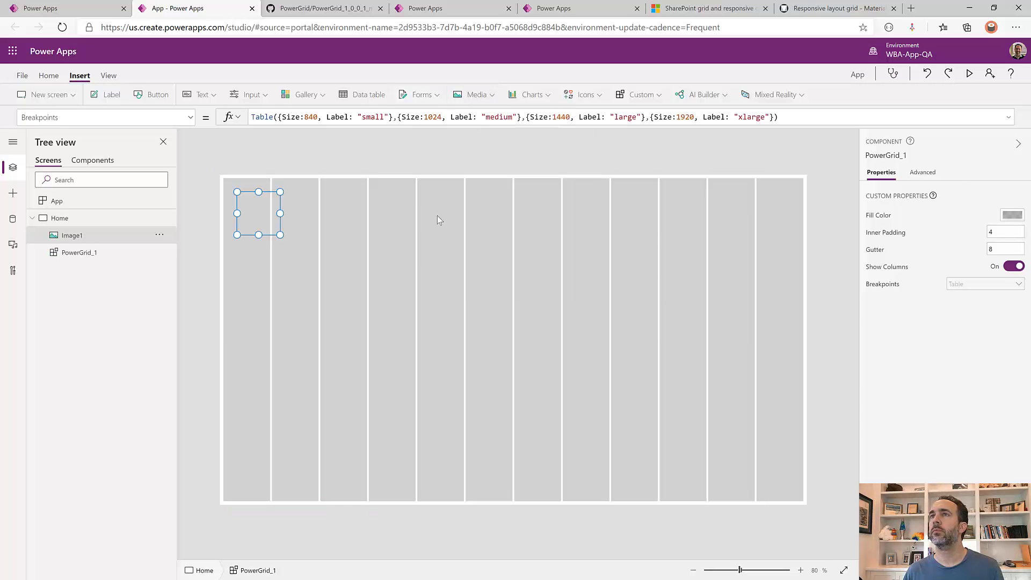
{"action": "left_click_drag", "start_coordinate": [268, 215], "coordinate": [260, 208]}
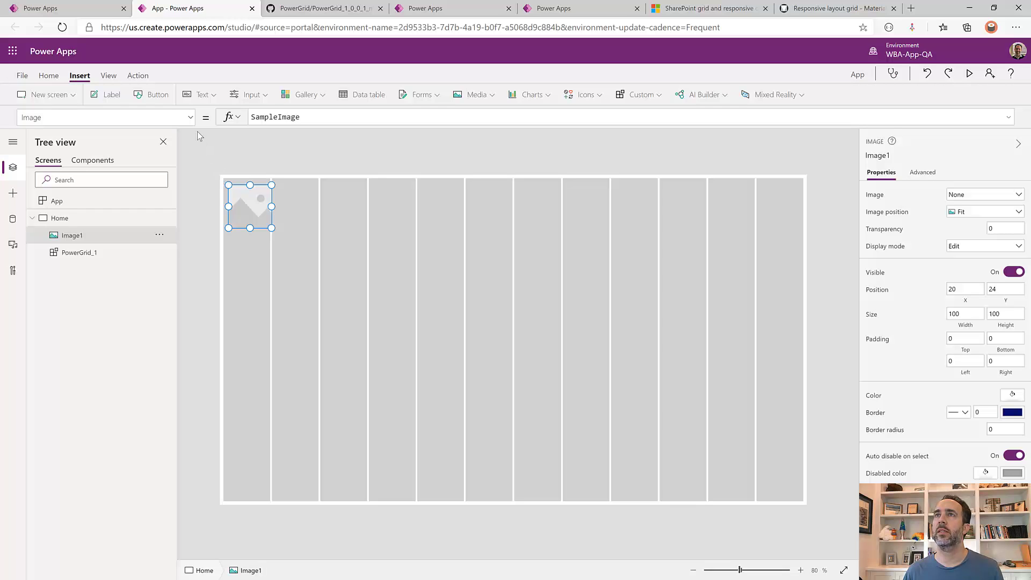
Set the X property of Image1 to the formula PowerGrid_1.Layout.Column1.Left
{"action": "left_click", "coordinate": [190, 119]}
{"action": "scroll", "coordinate": [111, 322], "scroll_direction": "down", "scroll_amount": 10}
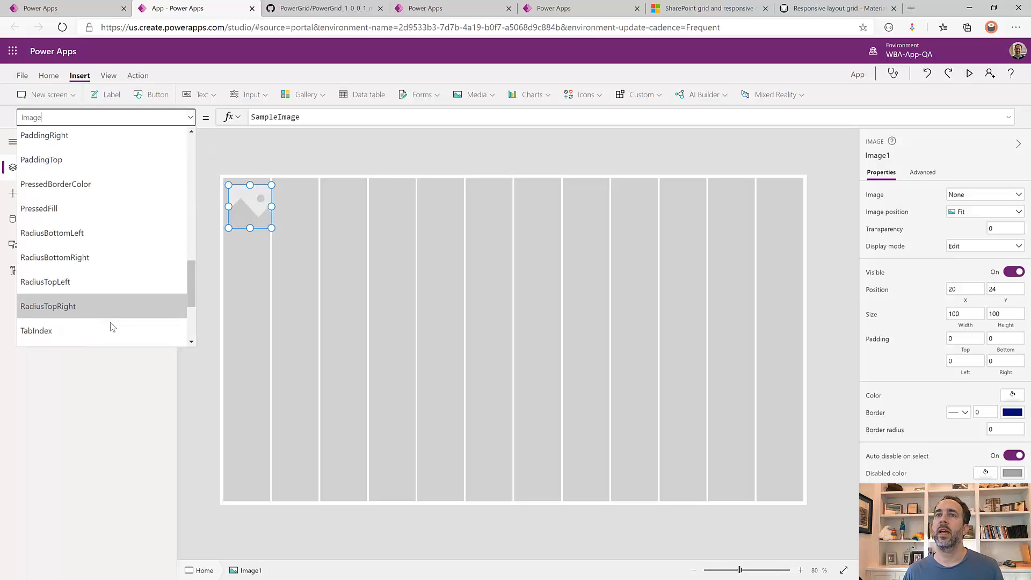
{"action": "left_click", "coordinate": [111, 310]}
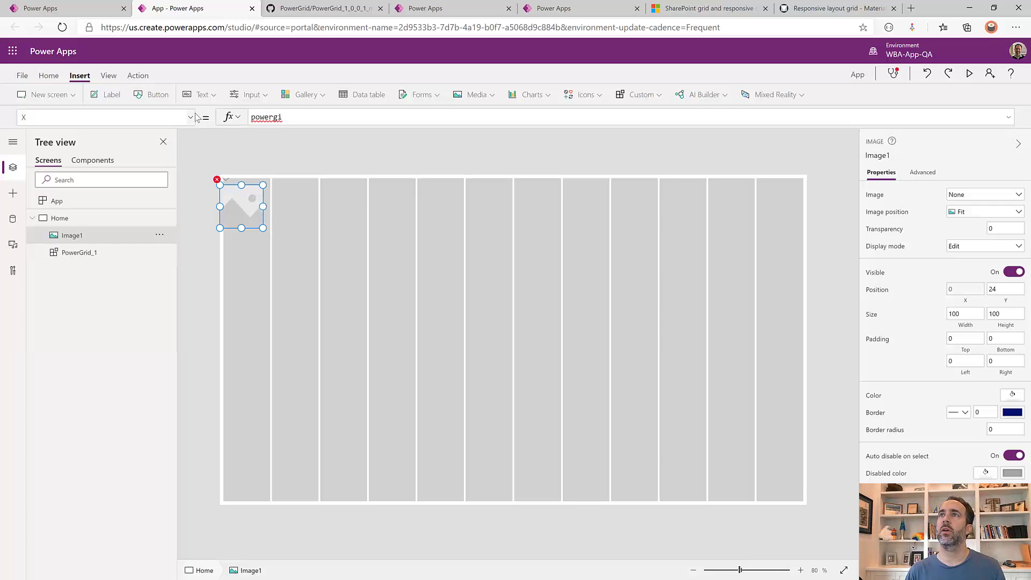
{"action": "type", "text": "powerGrid_1.lay"}
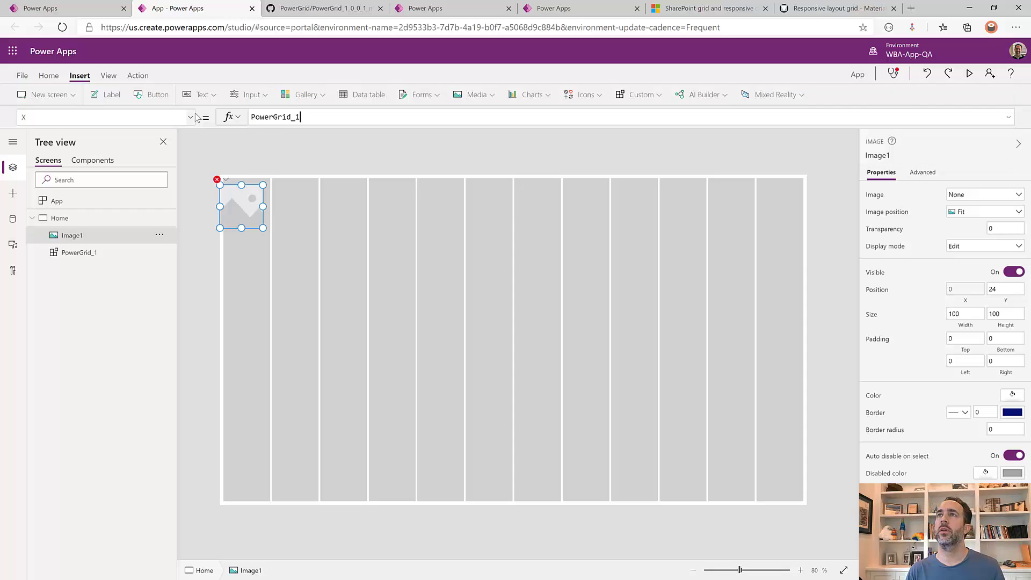
{"action": "key", "text": "Tab"}
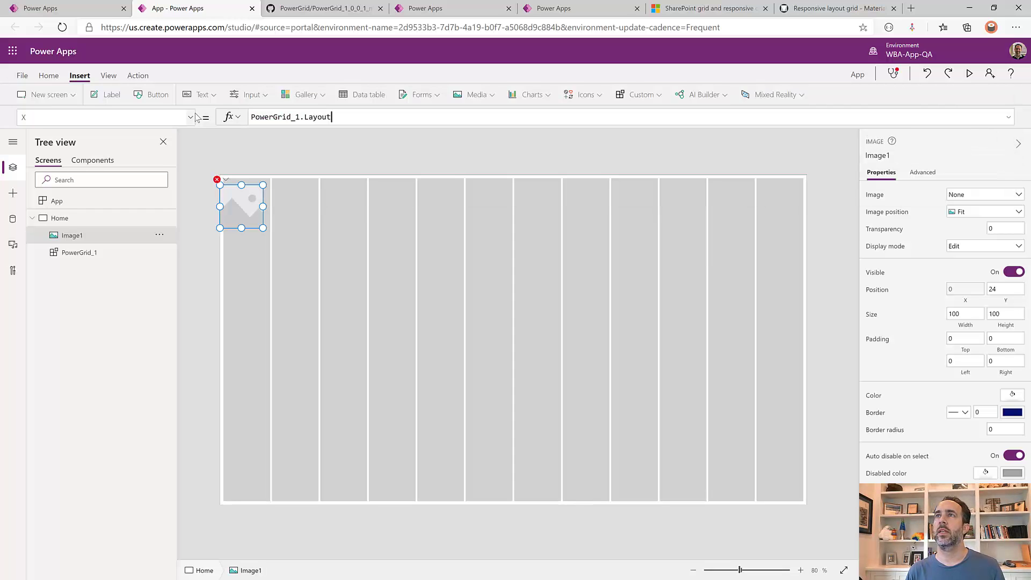
{"action": "type", "text": "."}
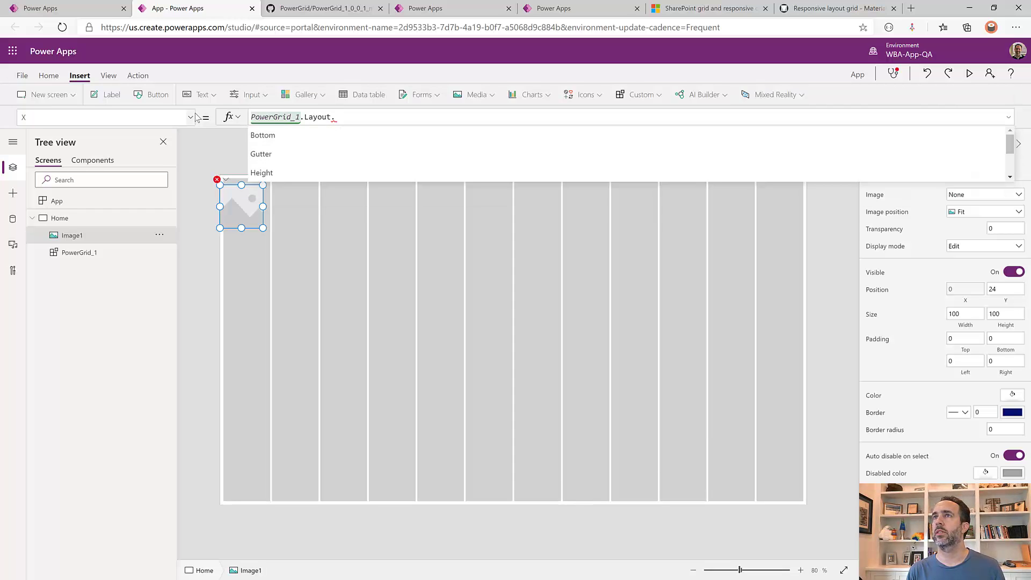
{"action": "type", "text": "colu"}
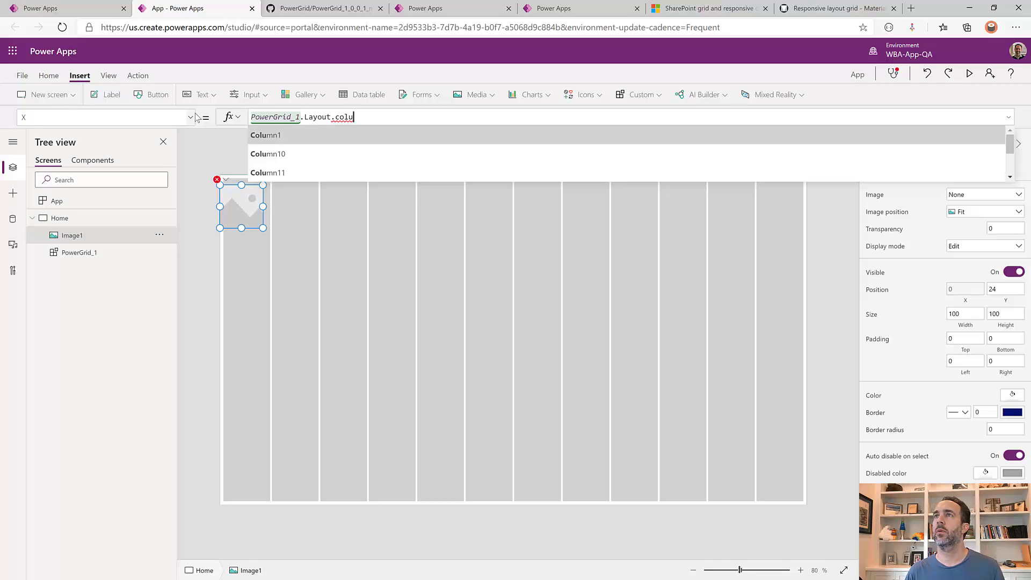
{"action": "key", "text": "Tab"}
{"action": "type", "text": ".Left"}
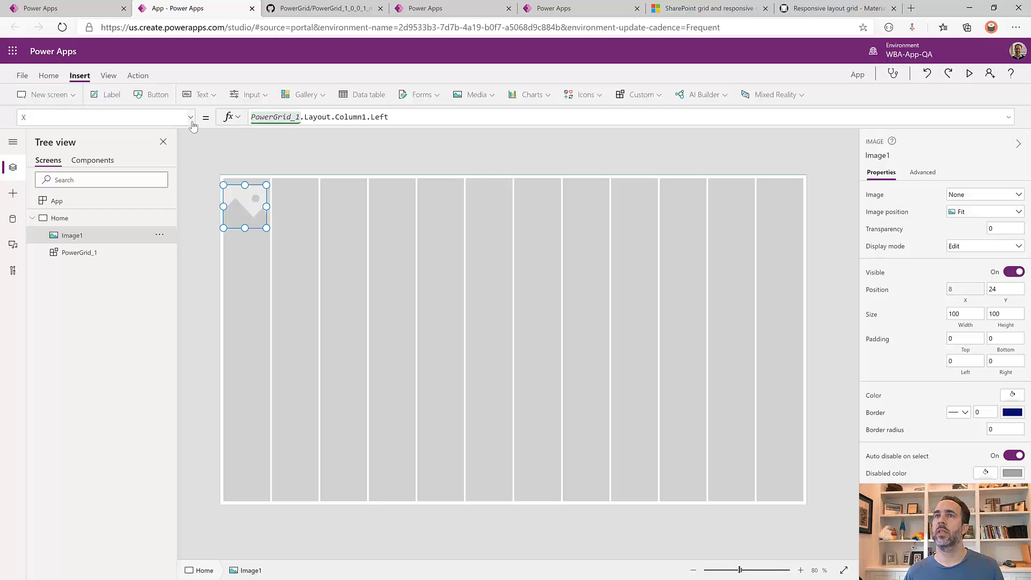
Set the Y property of Image1 to the formula PowerGrid_1.Layout.Top
{"action": "left_click", "coordinate": [190, 117]}
{"action": "left_click", "coordinate": [62, 331]}
{"action": "double_click", "coordinate": [278, 115]}
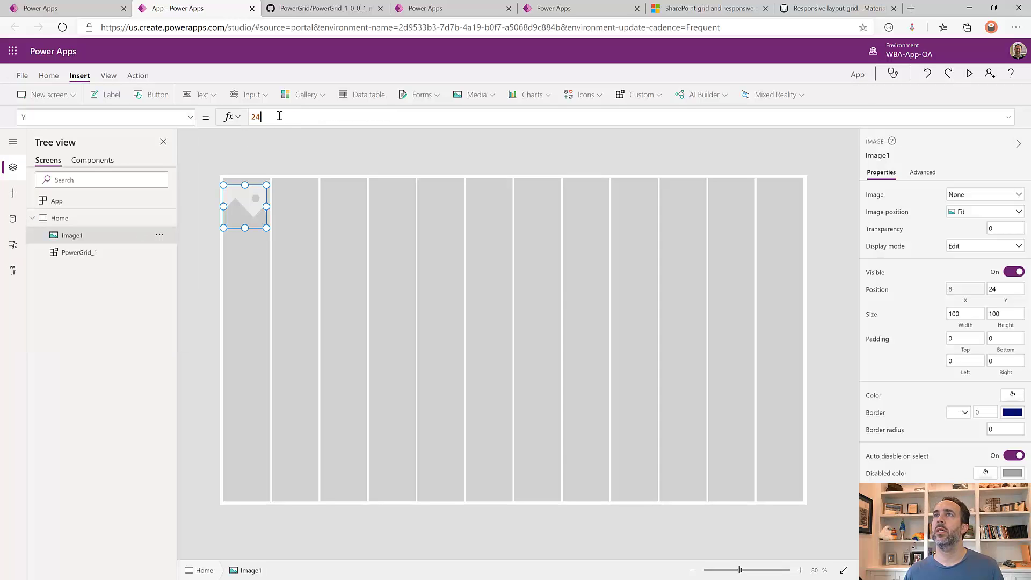
{"action": "type", "text": "powergrid"}
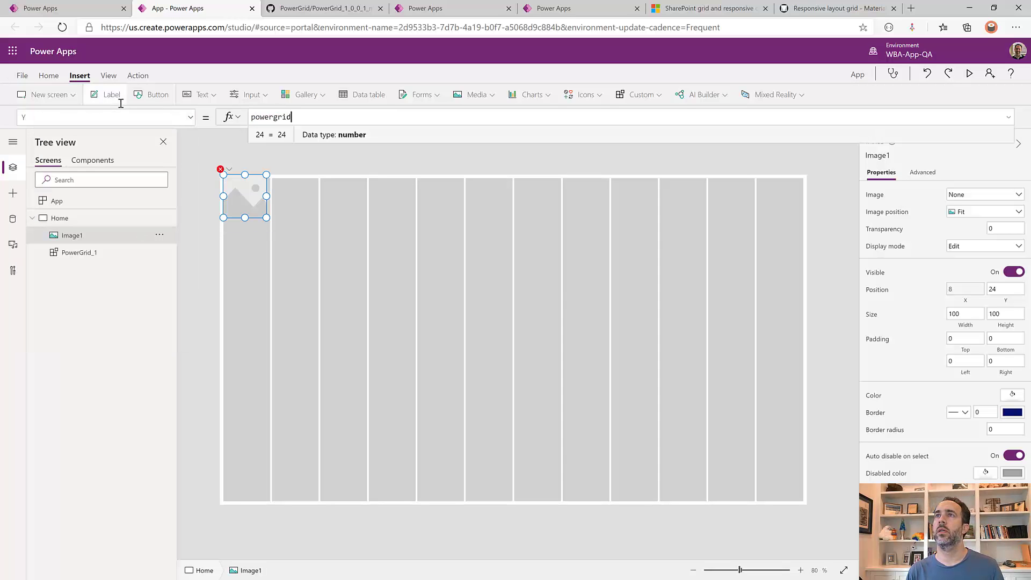
{"action": "type", "text": "_1."}
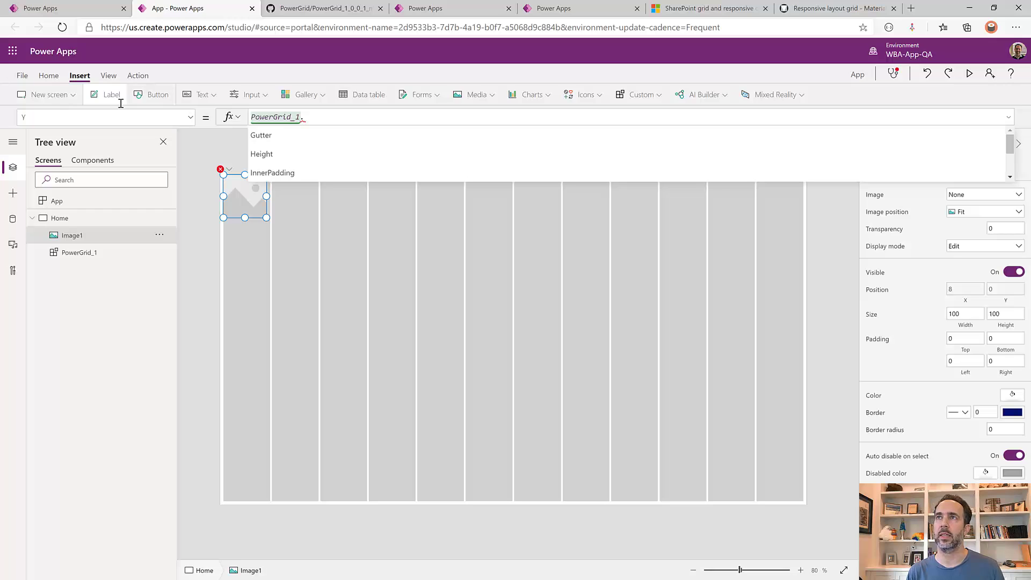
{"action": "key", "text": "Down"}
{"action": "key", "text": "Down"}
{"action": "key", "text": "Down"}
{"action": "key", "text": "Down"}
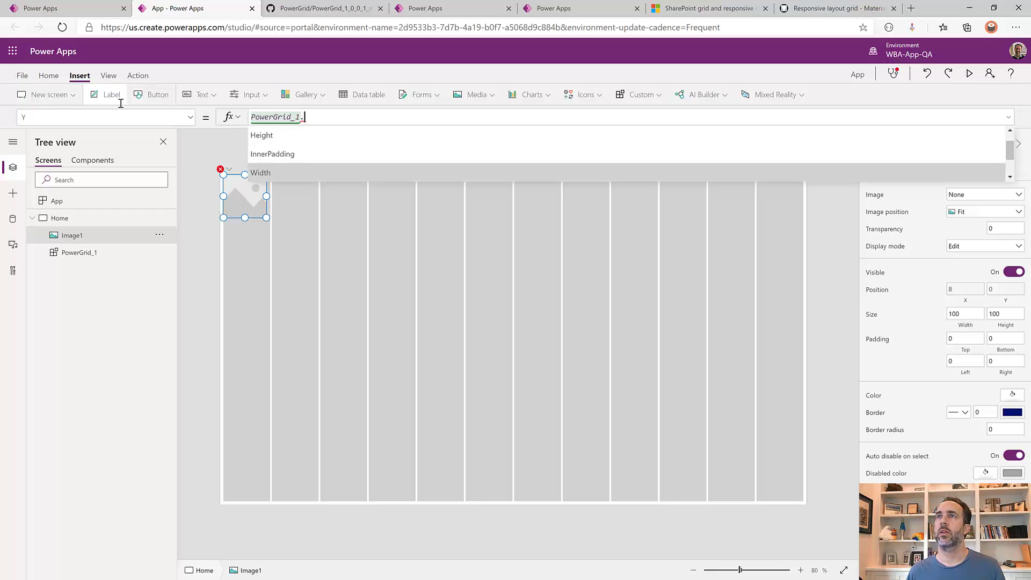
{"action": "key", "text": "Down"}
{"action": "key", "text": "Down"}
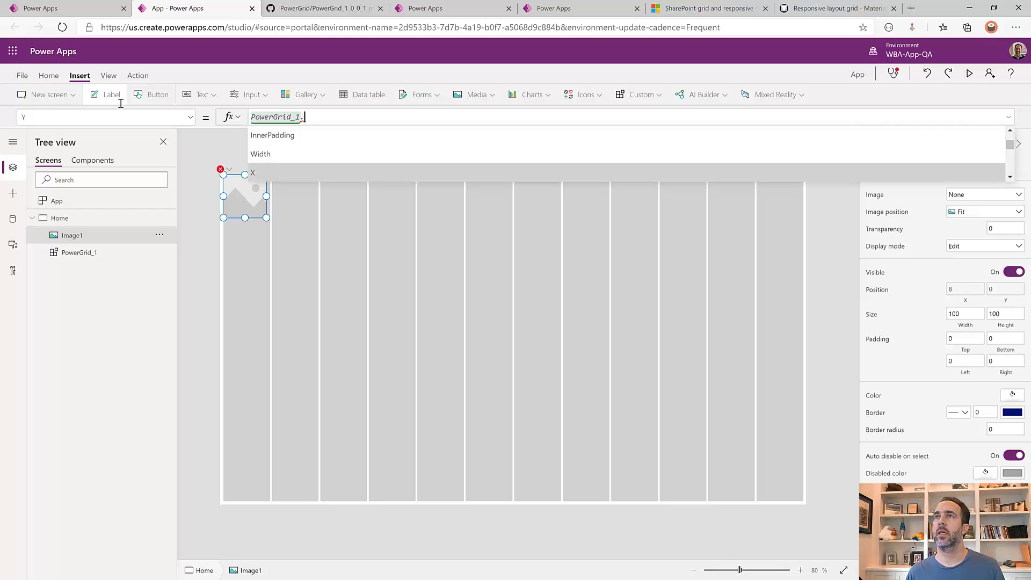
{"action": "key", "text": "Up"}
{"action": "key", "text": "Up"}
{"action": "key", "text": "Up"}
{"action": "key", "text": "Up"}
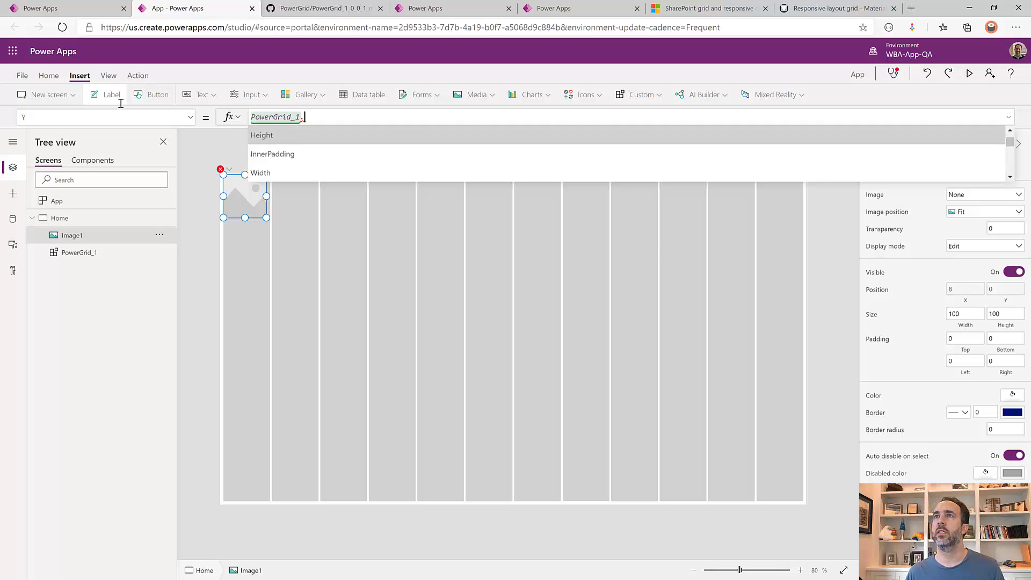
{"action": "key", "text": "Up"}
{"action": "key", "text": "Down"}
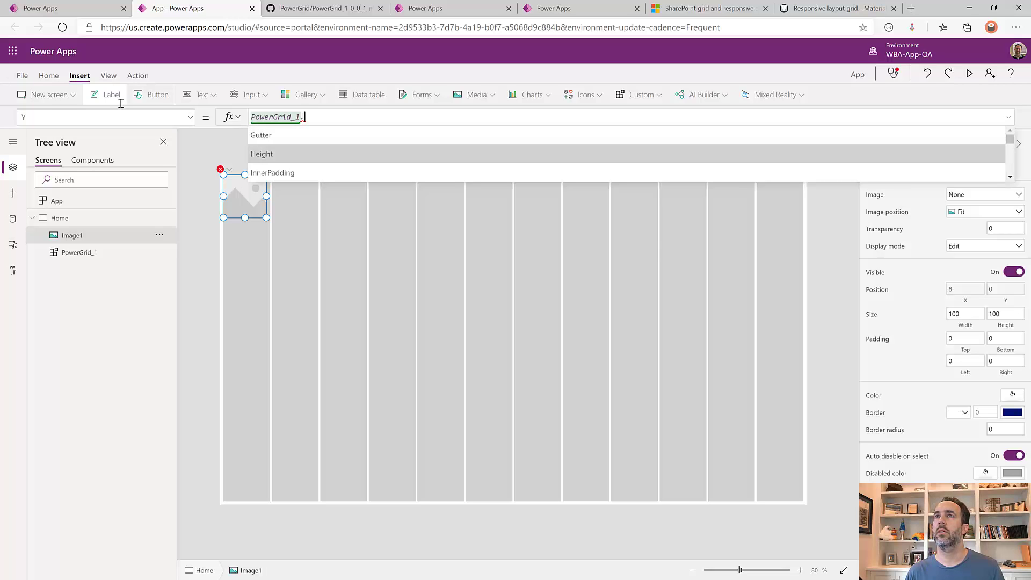
{"action": "key", "text": "Down"}
{"action": "key", "text": "Down"}
{"action": "key", "text": "Down"}
{"action": "key", "text": "Down"}
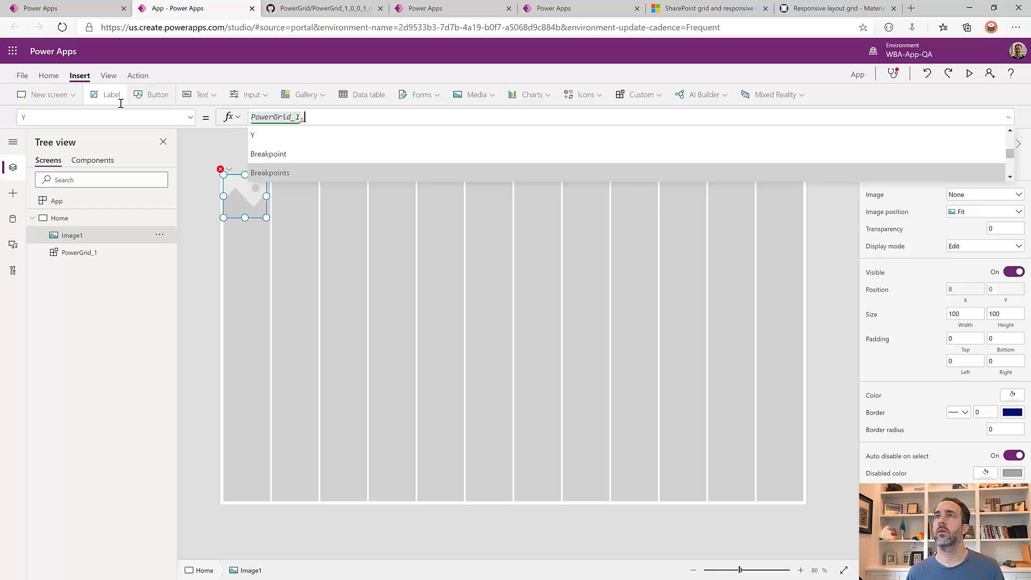
{"action": "type", "text": "t"}
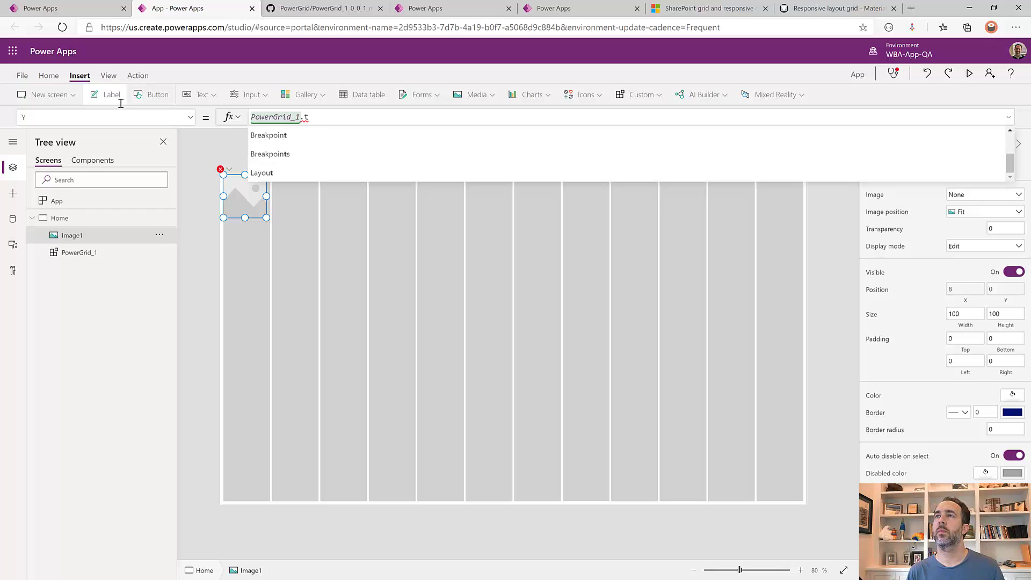
{"action": "type", "text": "Layout."}
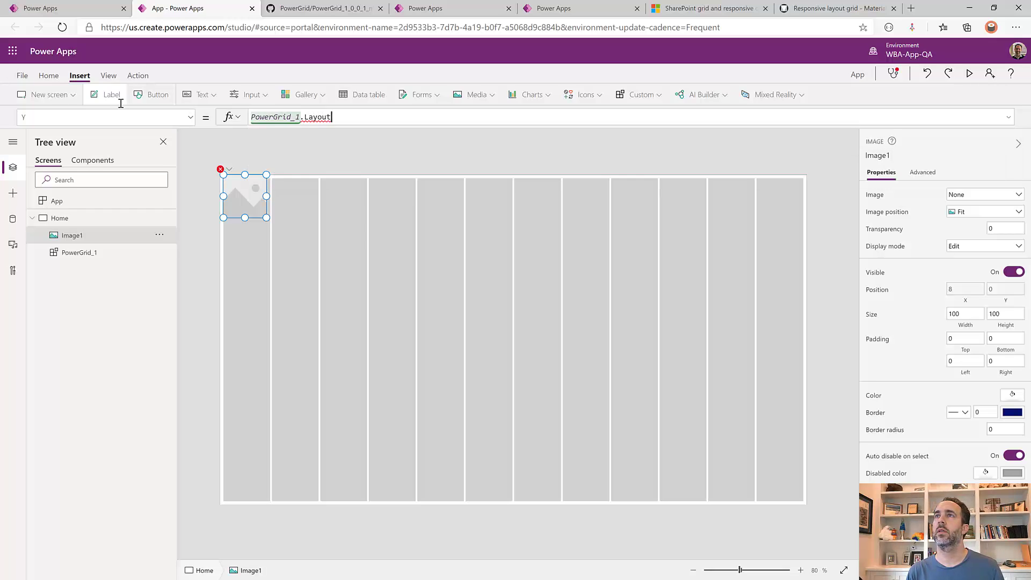
{"action": "type", "text": "top"}
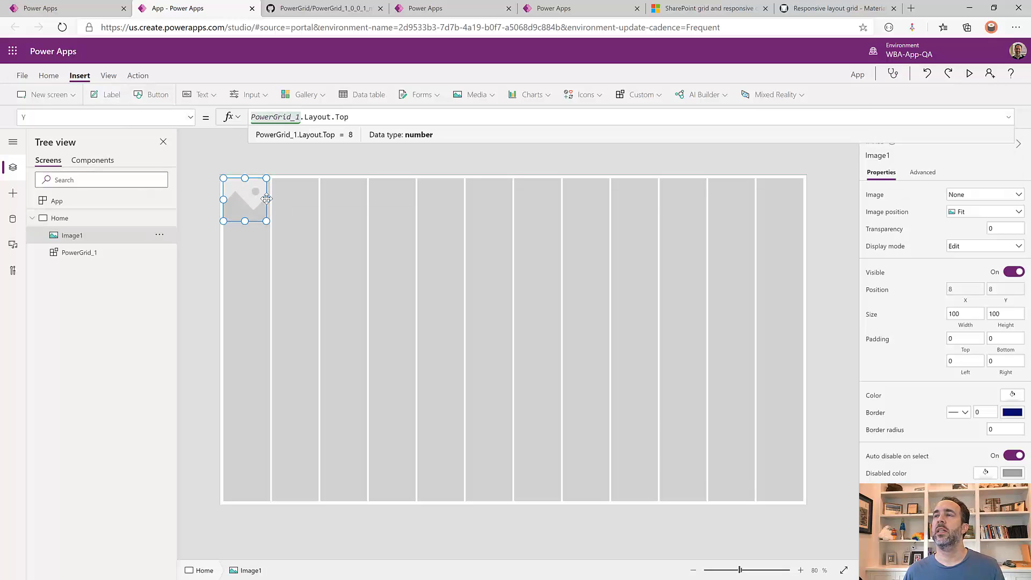
Set the Width property of Image1 to PowerGrid_1.Layout.Column3.Right - Self.X so it spans the first three columns
{"action": "left_click", "coordinate": [191, 117]}
{"action": "left_click", "coordinate": [62, 284]}
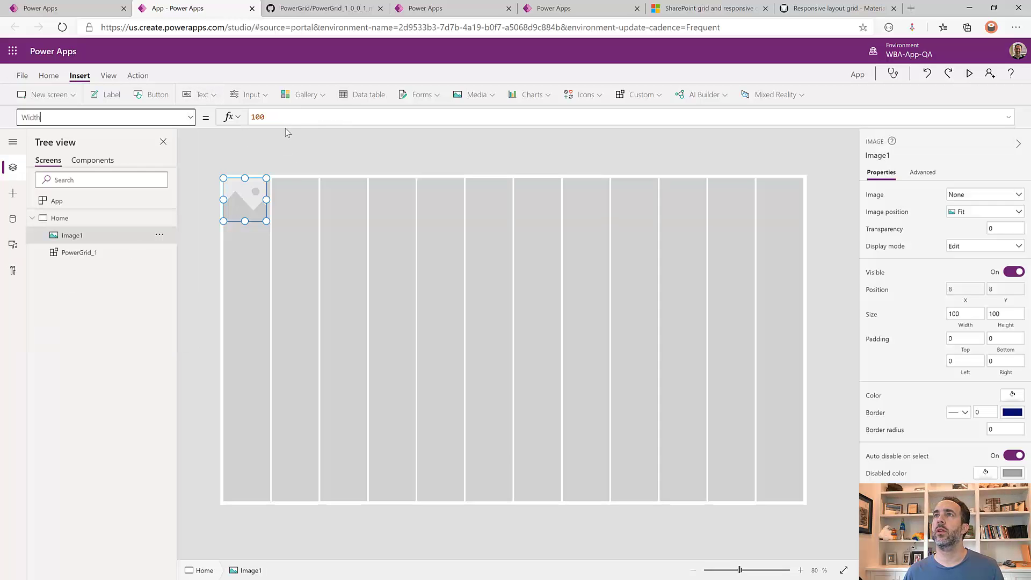
{"action": "type", "text": "powerg"}
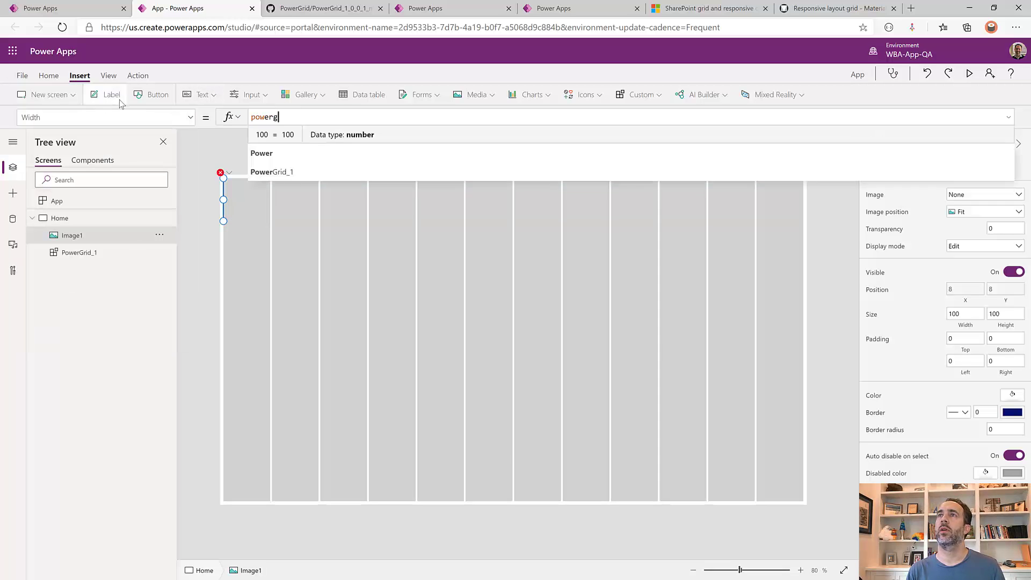
{"action": "type", "text": "rid_1.Layout"}
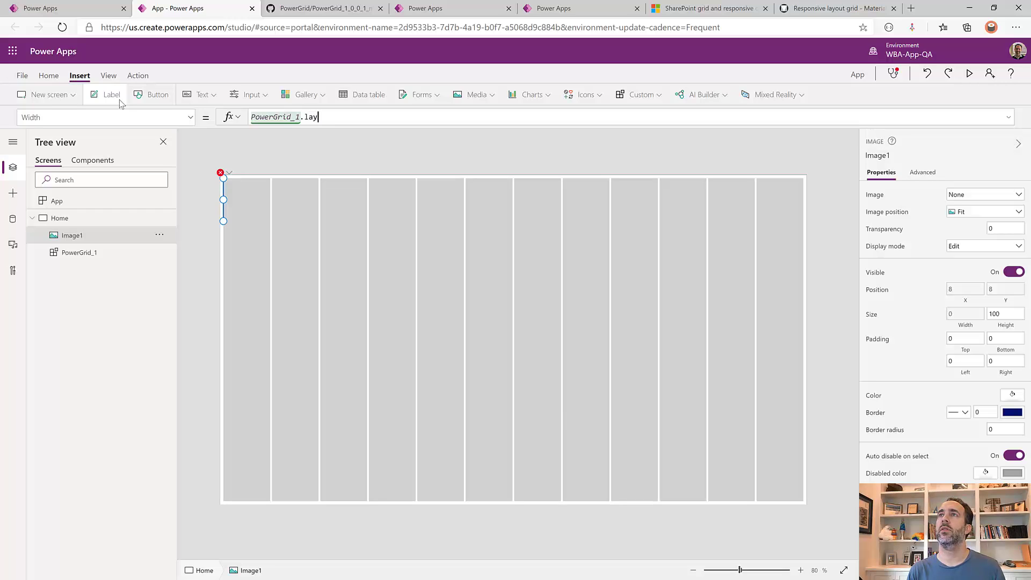
{"action": "type", "text": ".co"}
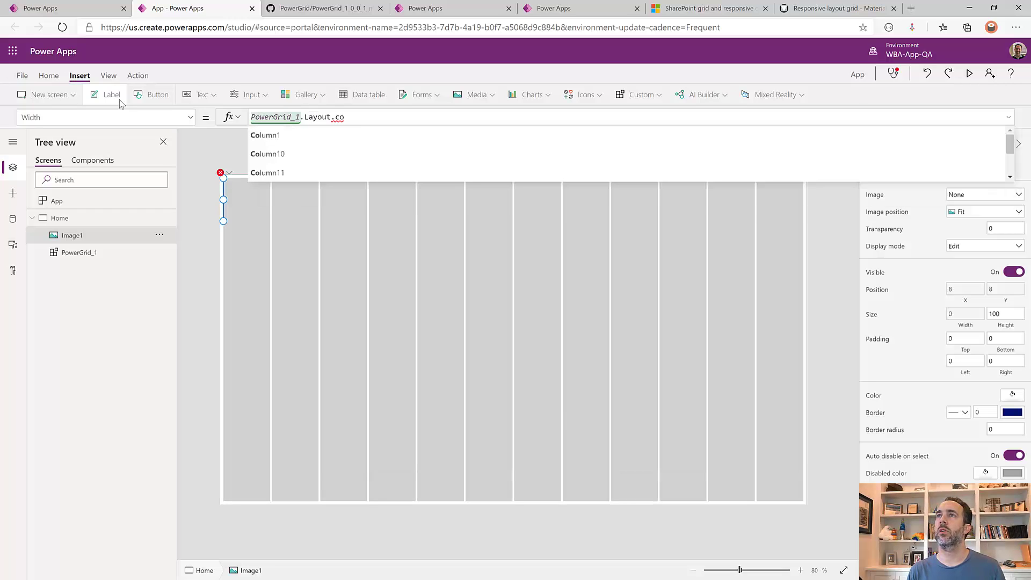
{"action": "type", "text": "lumn3"}
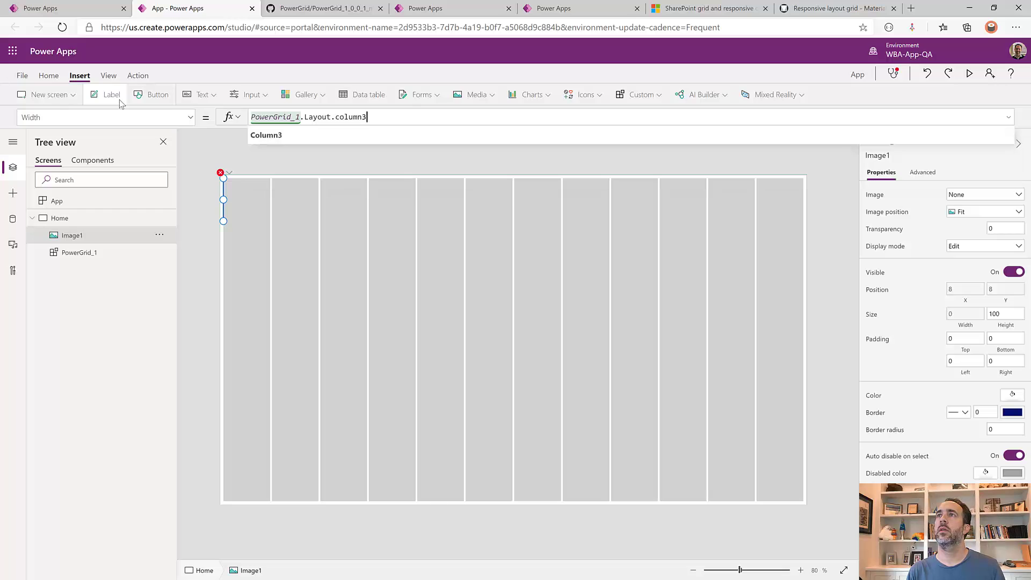
{"action": "type", "text": ".right"}
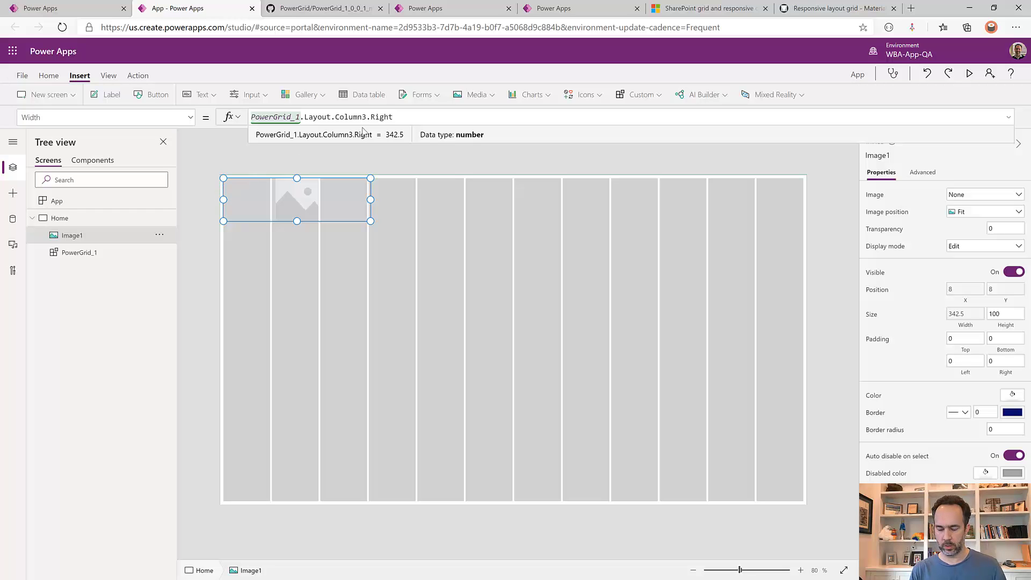
{"action": "type", "text": " - Self.X"}
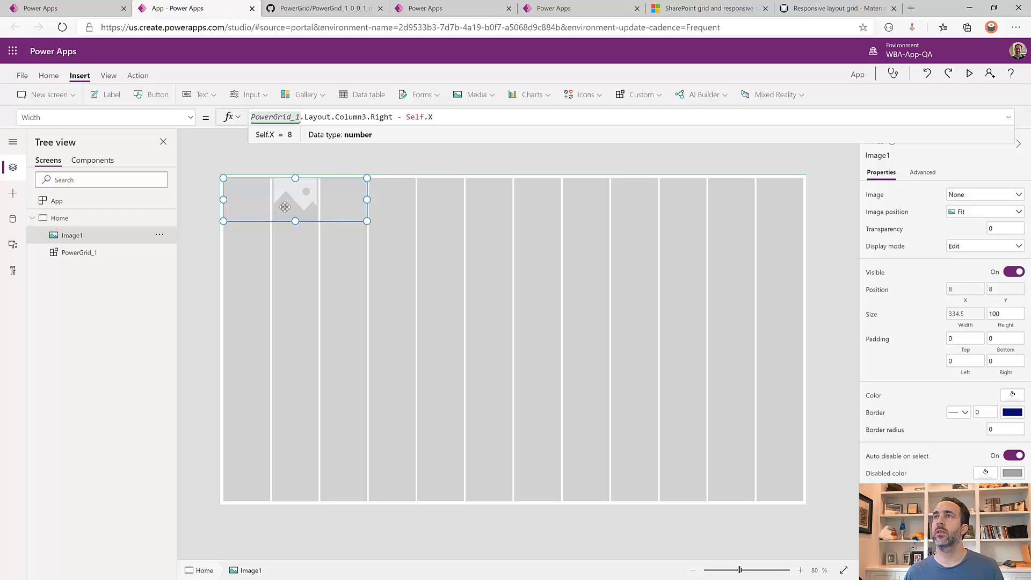
Set the Height property of Image1 to Self.Width and load will.jpg from the Downloads folder as its picture
{"action": "left_click", "coordinate": [190, 117]}
{"action": "scroll", "coordinate": [54, 210], "scroll_direction": "up", "scroll_amount": 2}
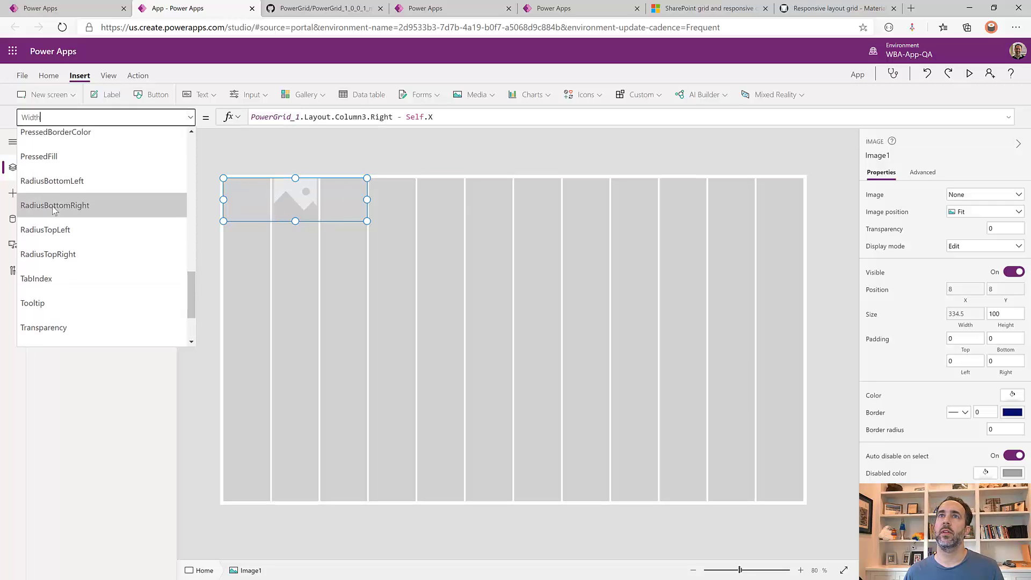
{"action": "scroll", "coordinate": [54, 210], "scroll_direction": "up", "scroll_amount": 4}
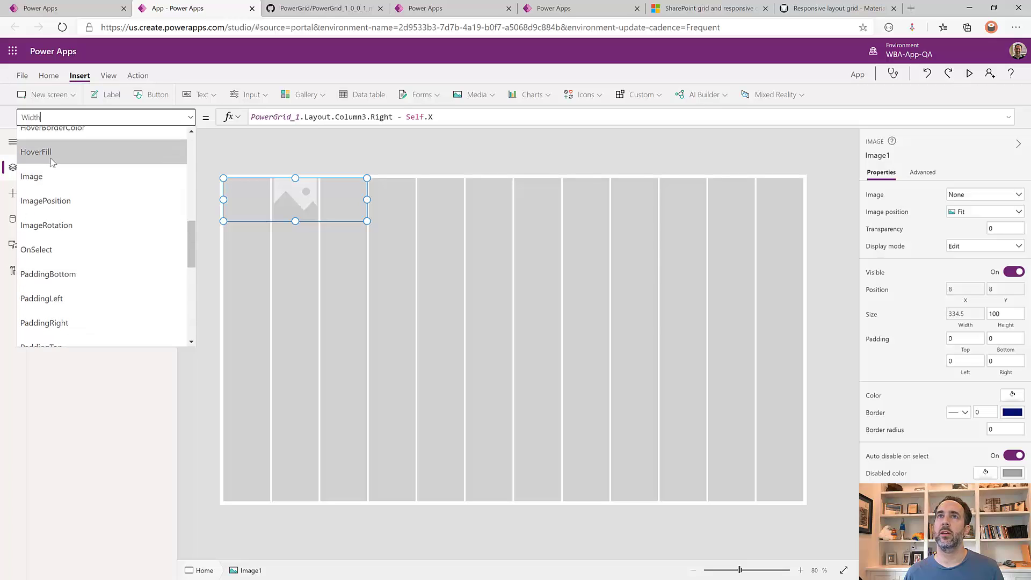
{"action": "scroll", "coordinate": [51, 158], "scroll_direction": "up", "scroll_amount": 1}
{"action": "left_click", "coordinate": [44, 171]}
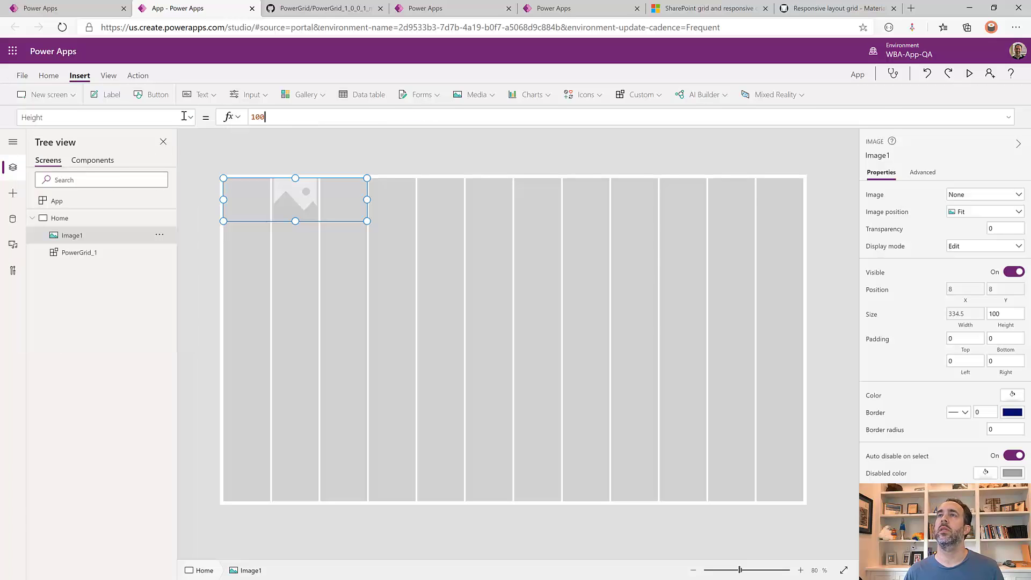
{"action": "key", "text": "BackSpace"}
{"action": "key", "text": "BackSpace"}
{"action": "key", "text": "BackSpace"}
{"action": "type", "text": "Self.Width"}
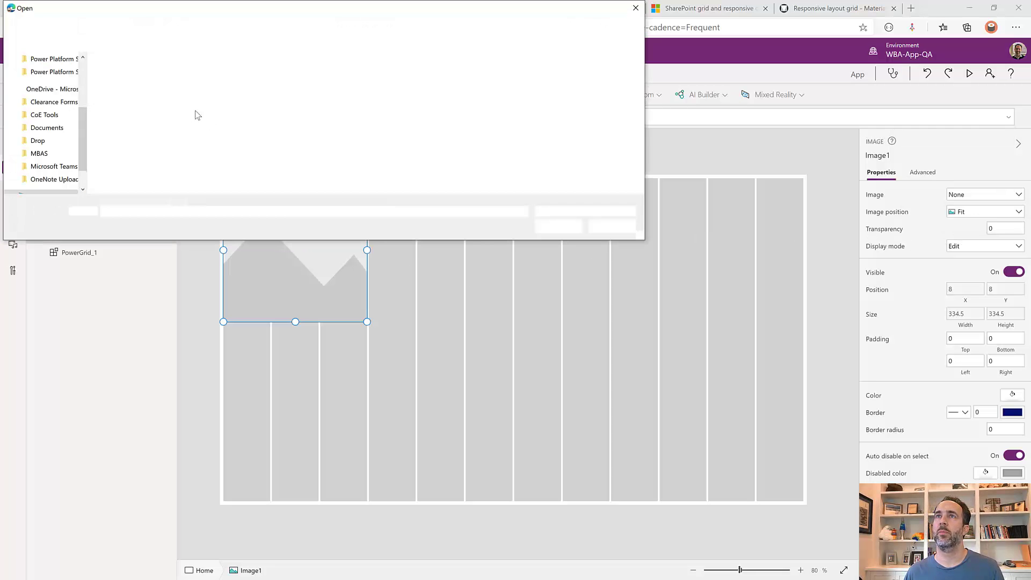
{"action": "left_click", "coordinate": [128, 89]}
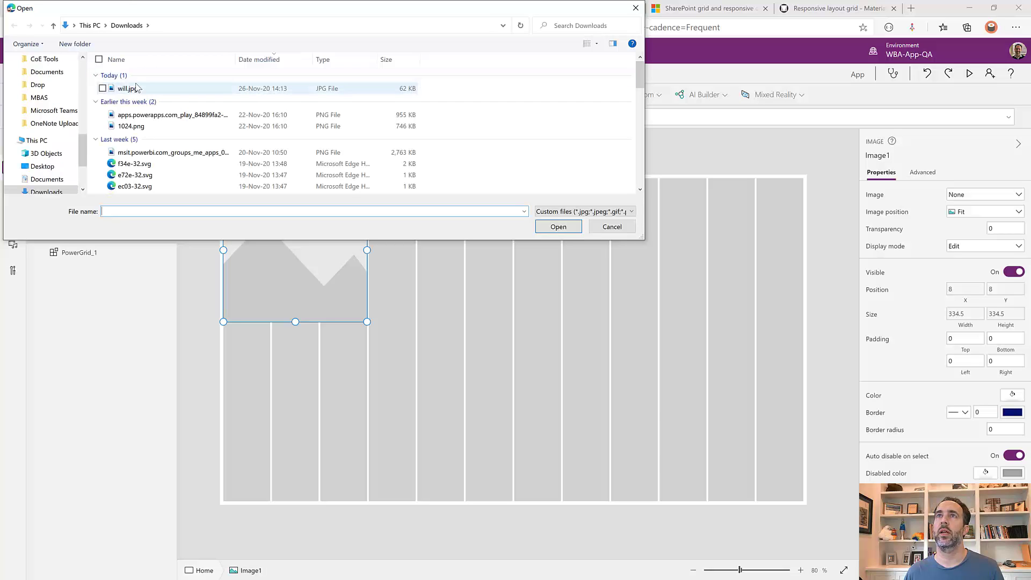
{"action": "left_click", "coordinate": [558, 226]}
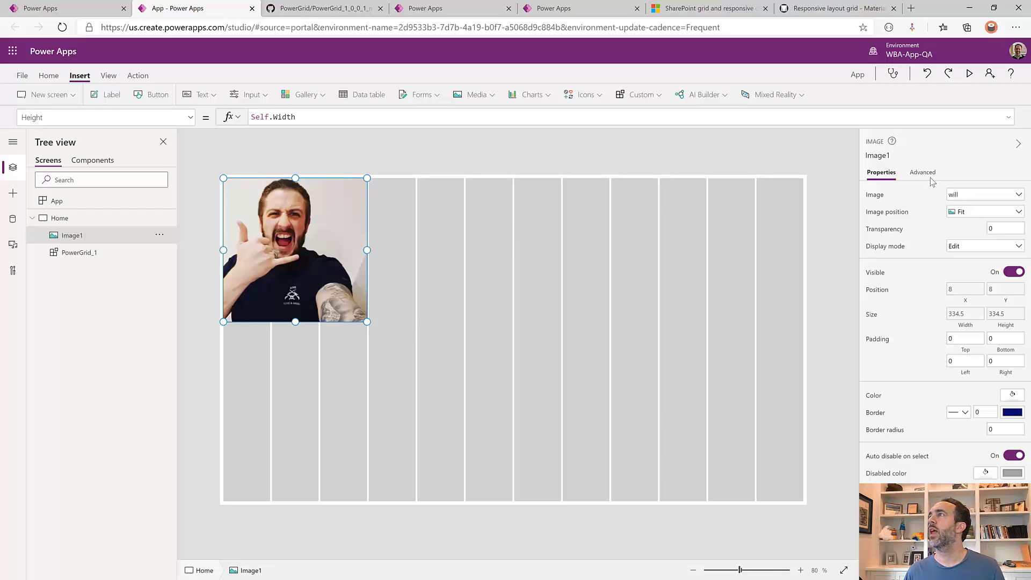
Preview the app and check the responsive layout by restoring, widening and maximizing the browser window
{"action": "left_click", "coordinate": [970, 73]}
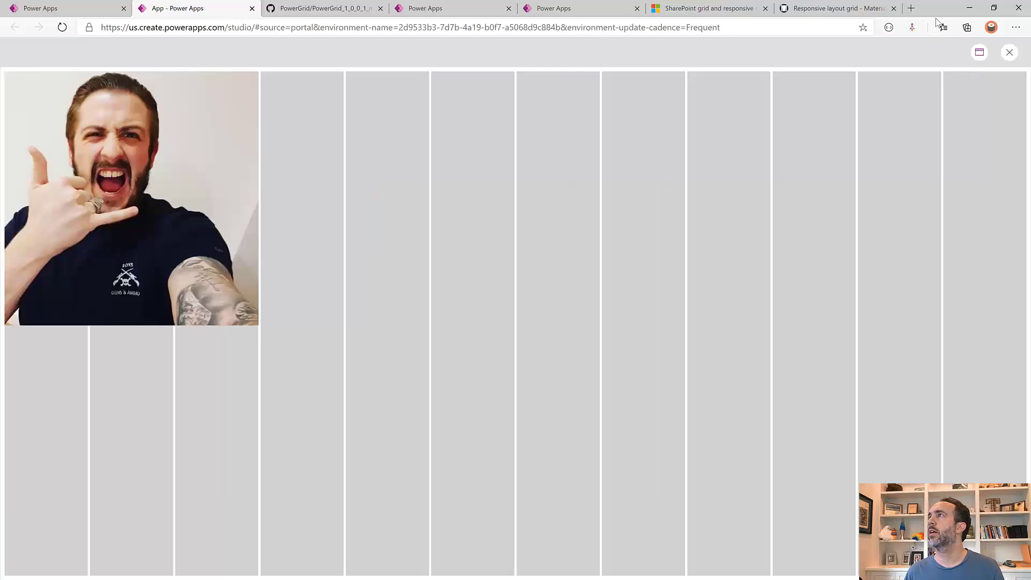
{"action": "double_click", "coordinate": [951, 11]}
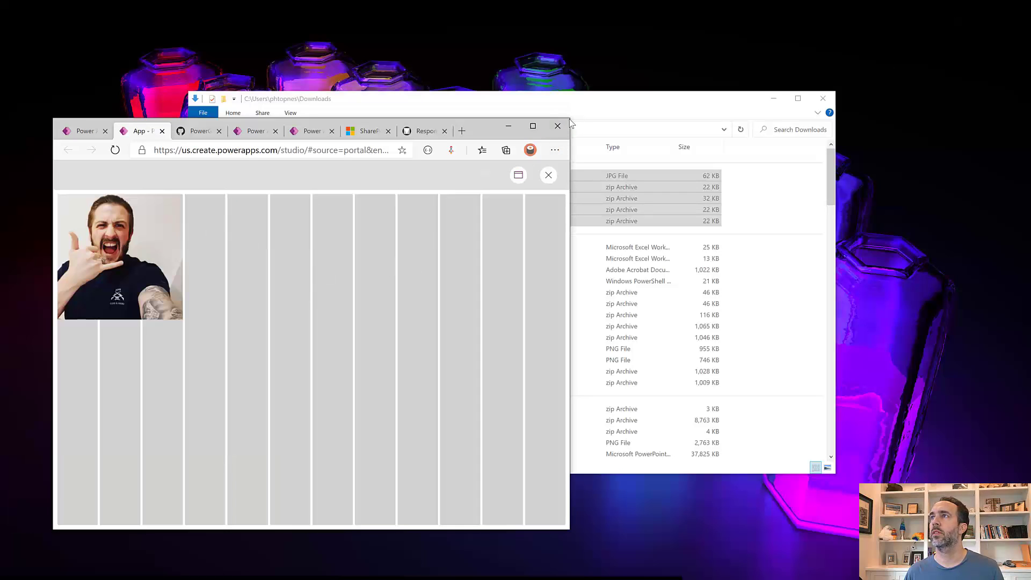
{"action": "left_click_drag", "start_coordinate": [571, 123], "coordinate": [874, 116]}
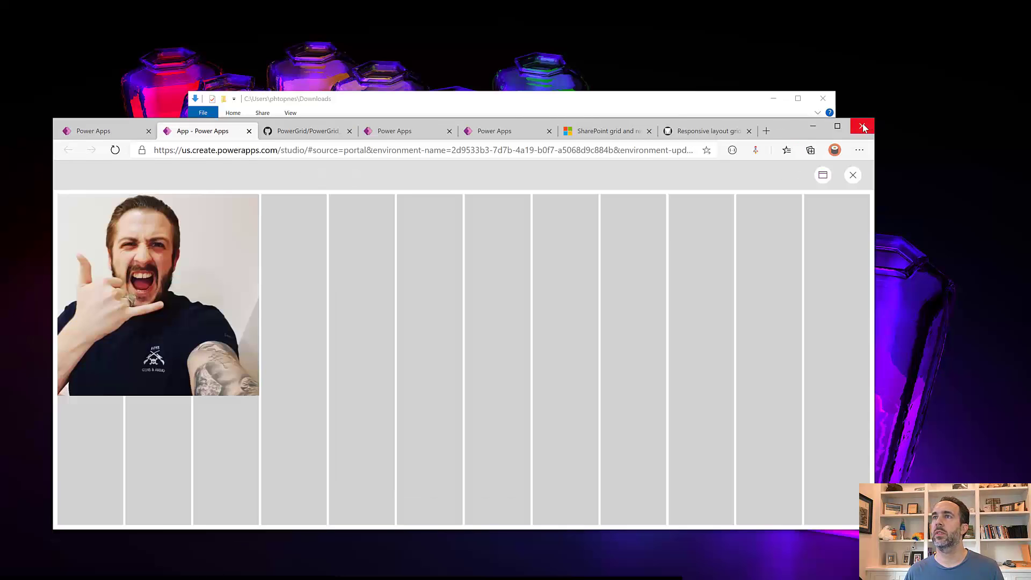
{"action": "left_click", "coordinate": [838, 128]}
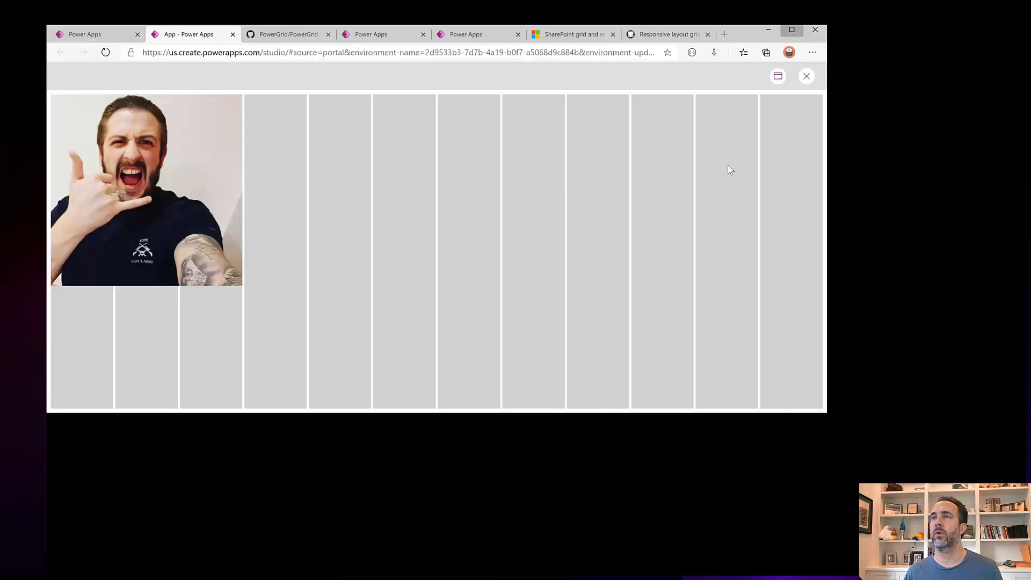
Leave the preview and insert a label to the right of the image at about X 432, Y 52, with font size 50
{"action": "key", "text": "Escape"}
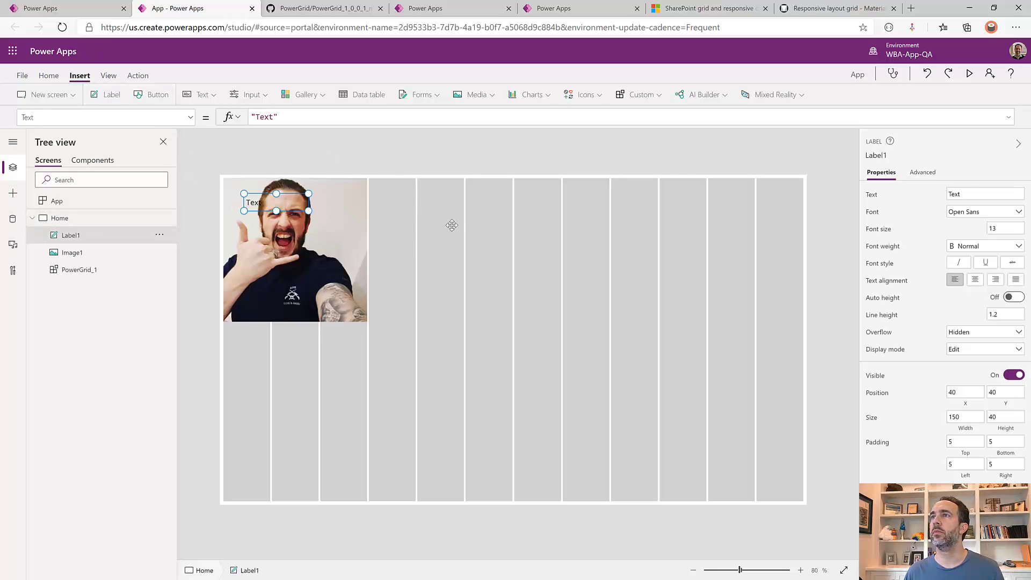
{"action": "left_click_drag", "start_coordinate": [245, 199], "coordinate": [416, 205]}
{"action": "left_click", "coordinate": [1005, 228]}
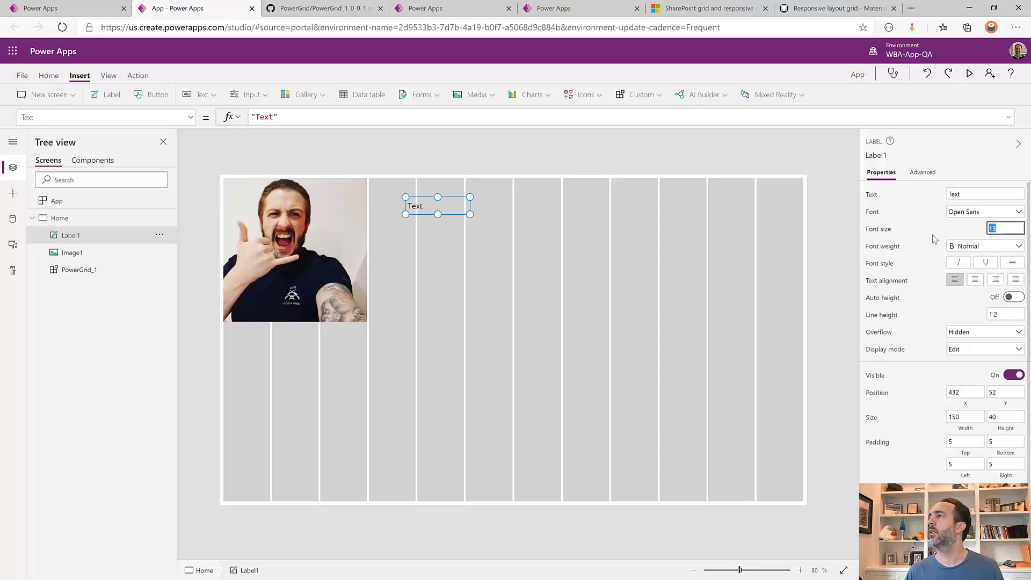
{"action": "type", "text": "50"}
{"action": "key", "text": "Tab"}
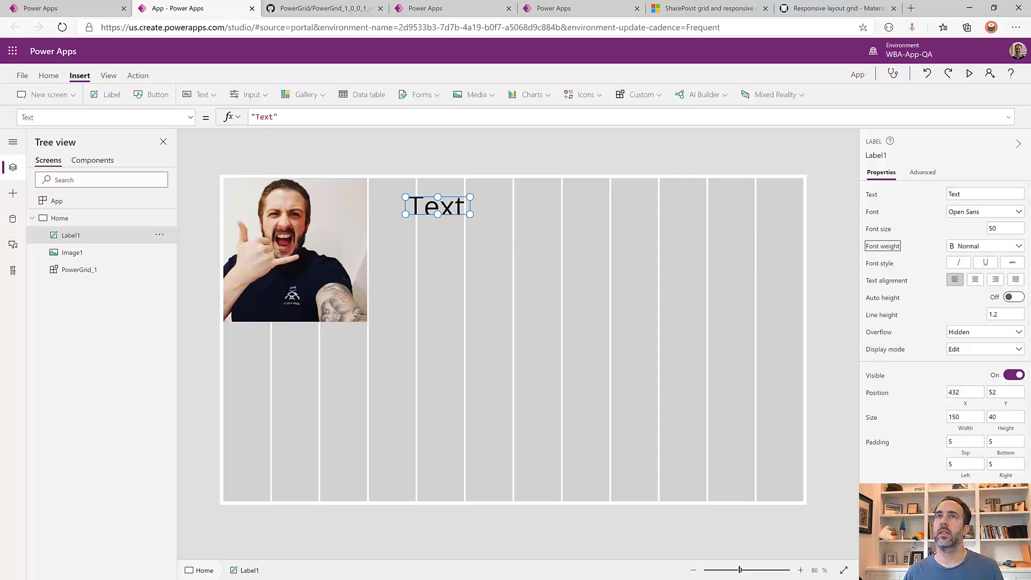
Find the Twitter connector in the data sources and add it to the app using the existing connection
{"action": "left_click", "coordinate": [14, 219]}
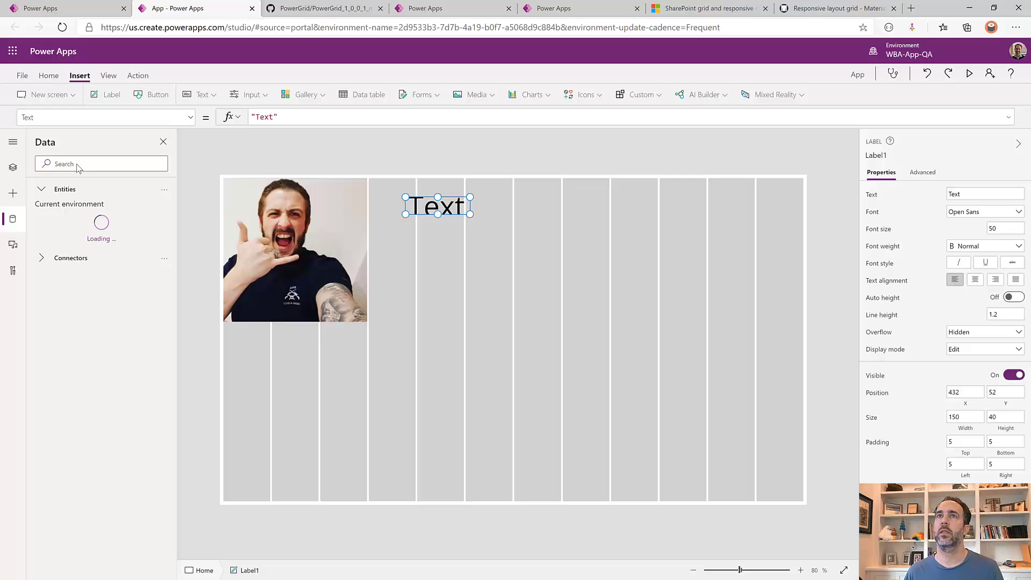
{"action": "left_click", "coordinate": [77, 165]}
{"action": "type", "text": "twe"}
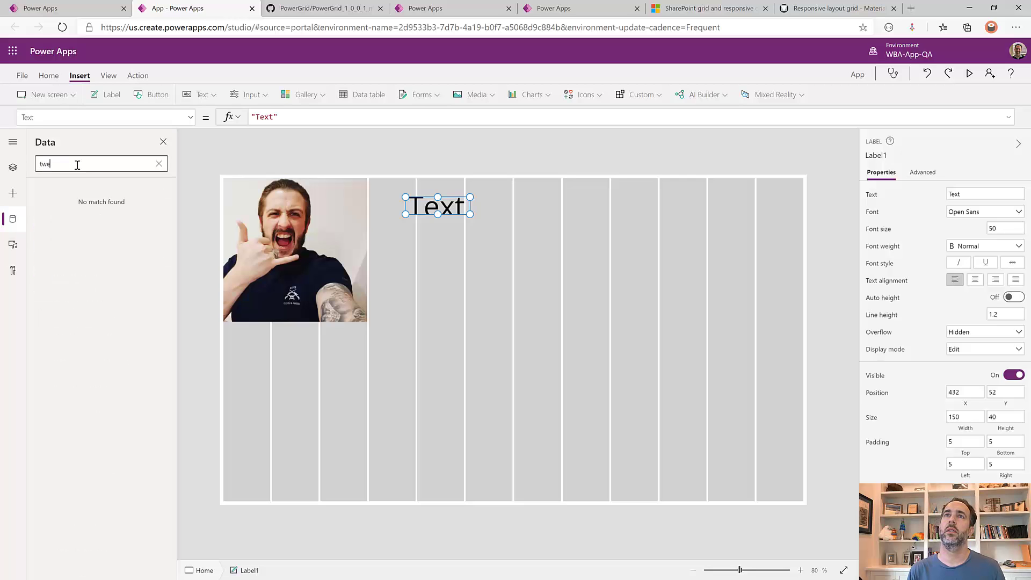
{"action": "key", "text": "BackSpace"}
{"action": "type", "text": "itt"}
{"action": "left_click", "coordinate": [76, 196]}
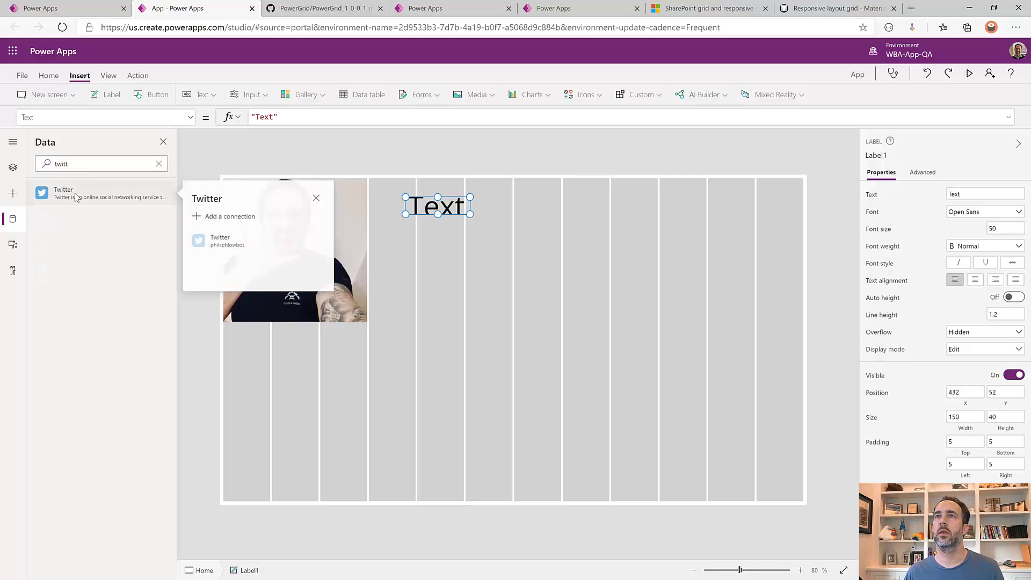
{"action": "left_click", "coordinate": [219, 240]}
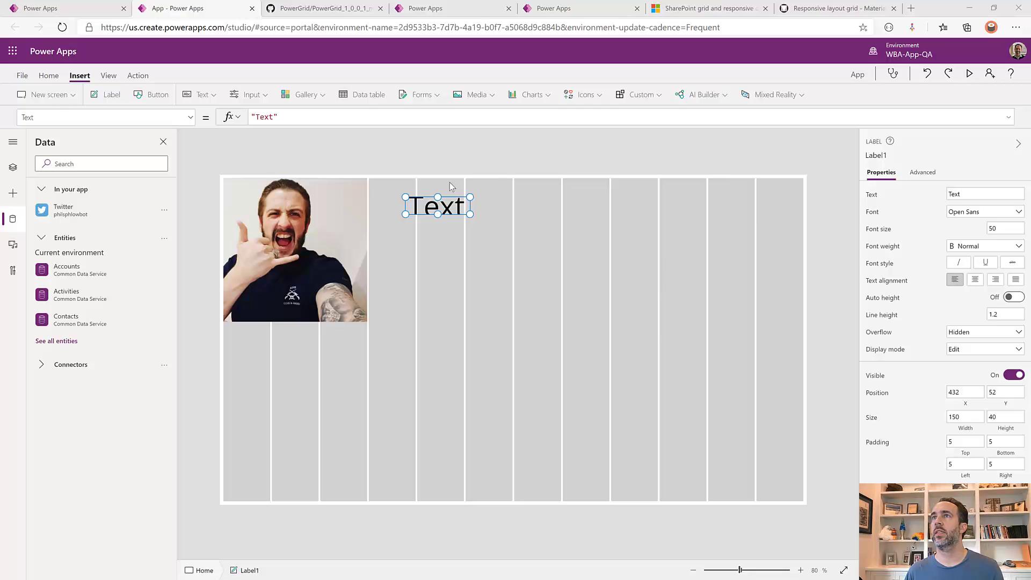
Set Label1's Text to the TweetText of the First Twitter.SearchTweet result from the person's account, and widen the label to about 571 with auto height on
{"action": "left_click", "coordinate": [306, 115]}
{"action": "key", "text": "ctrl+a"}
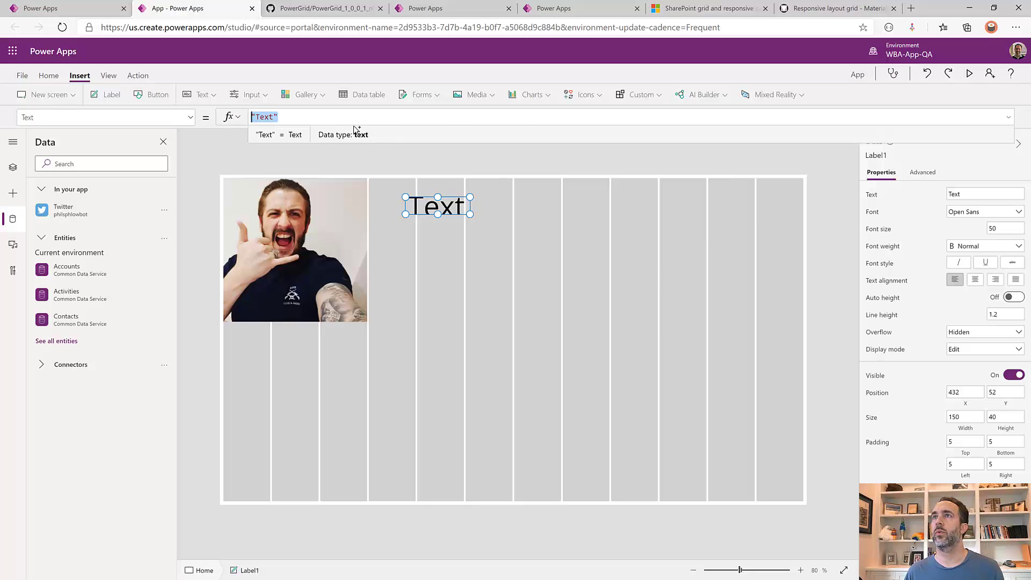
{"action": "type", "text": "First(Twitter.SearchTweet(\"from:@WilliamDorringt\")).TweetText"}
{"action": "left_click_drag", "start_coordinate": [470, 214], "coordinate": [651, 273]}
{"action": "left_click", "coordinate": [1014, 309]}
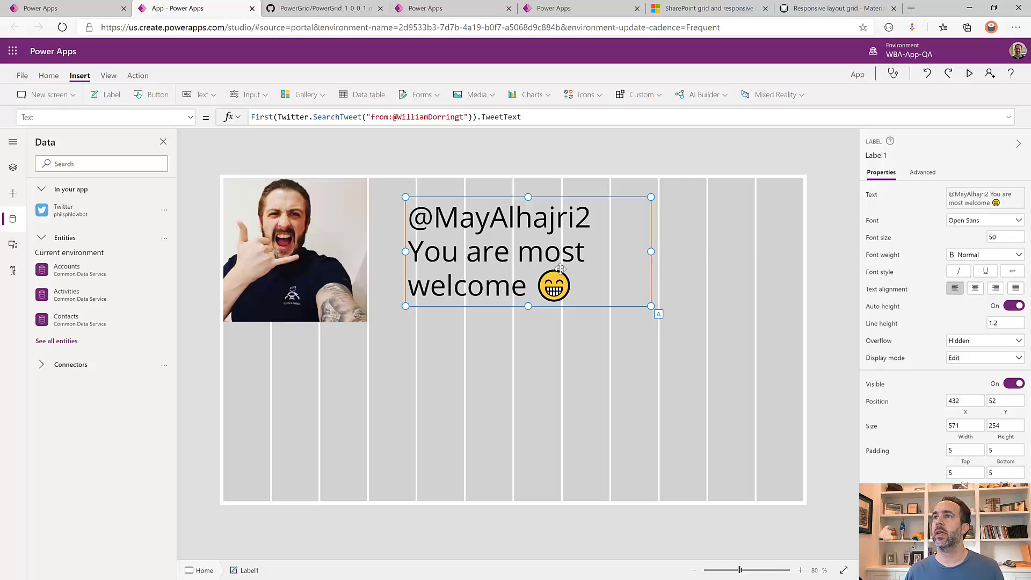
Set the X property of Label1 to the formula PowerGrid_1.Layout.Column4.Left
{"action": "left_click", "coordinate": [191, 119]}
{"action": "scroll", "coordinate": [143, 240], "scroll_direction": "down", "scroll_amount": 3}
{"action": "left_click", "coordinate": [83, 314]}
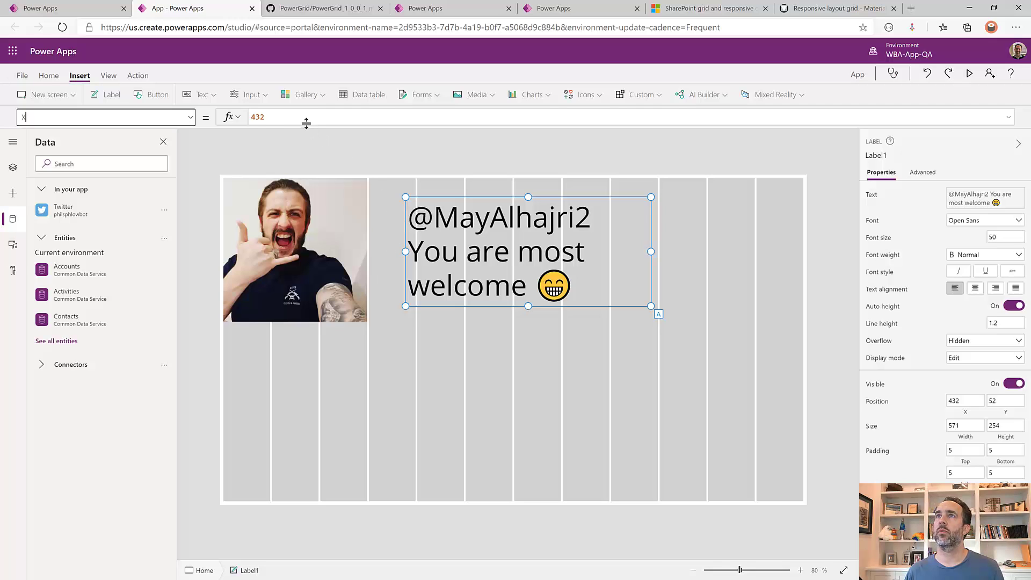
{"action": "left_click", "coordinate": [12, 168]}
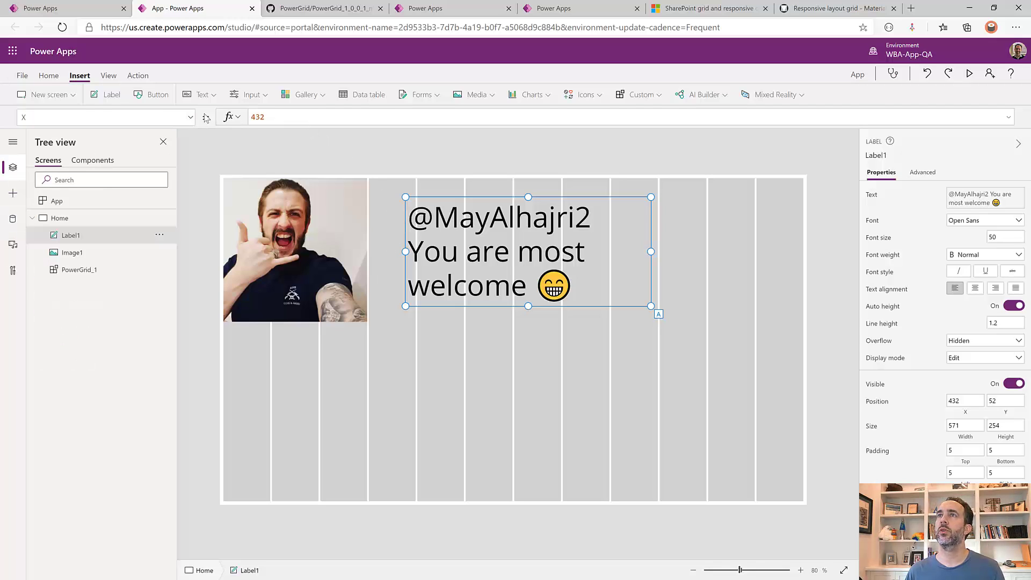
{"action": "left_click", "coordinate": [205, 117]}
{"action": "type", "text": "power"}
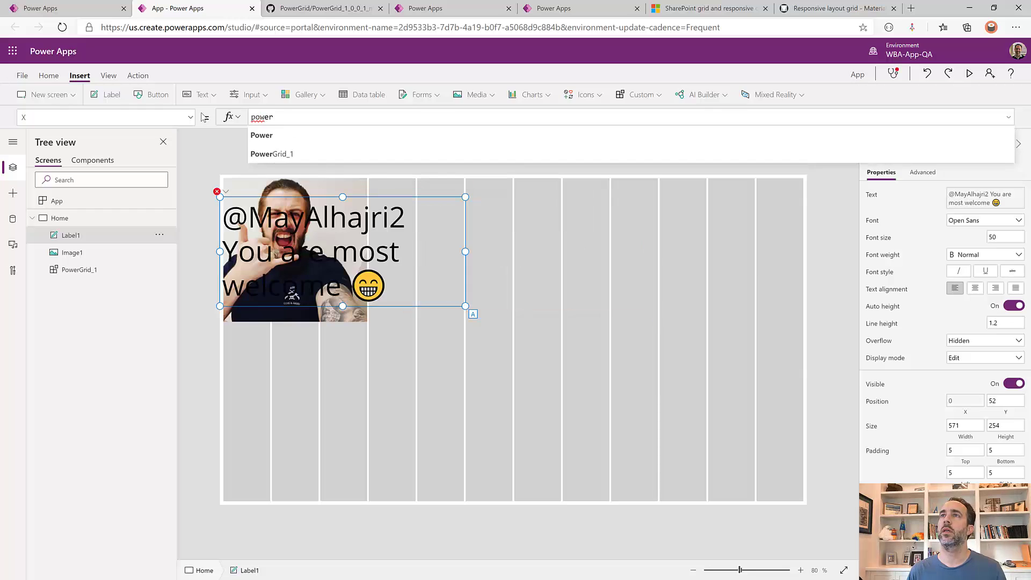
{"action": "type", "text": "Grid_1."}
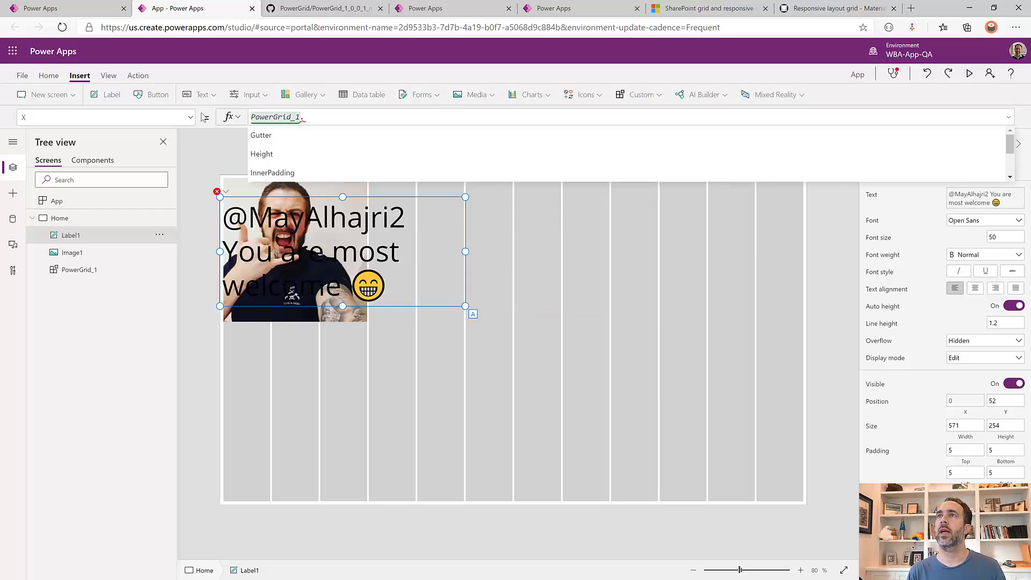
{"action": "type", "text": "Layout.column"}
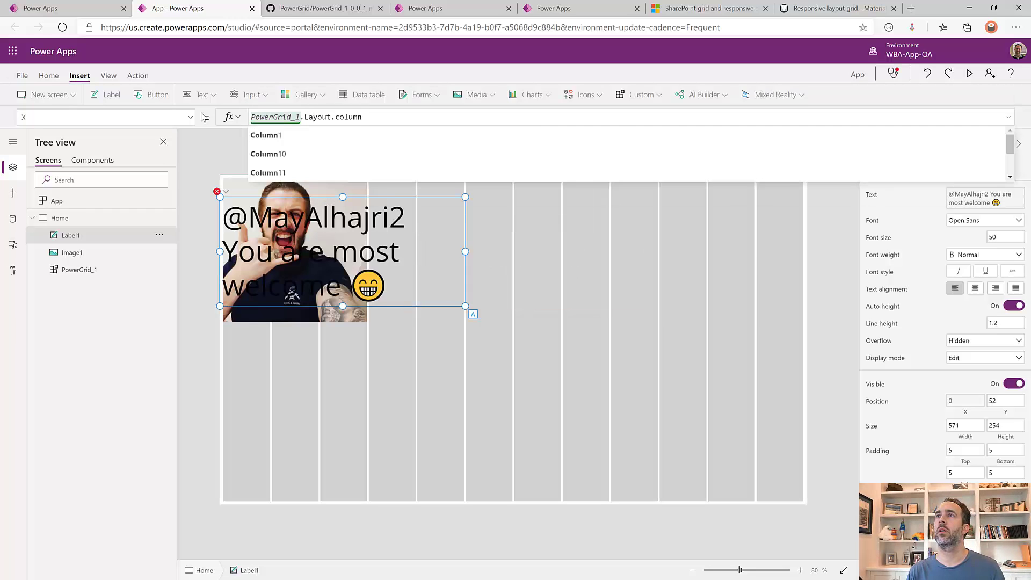
{"action": "type", "text": "4.left"}
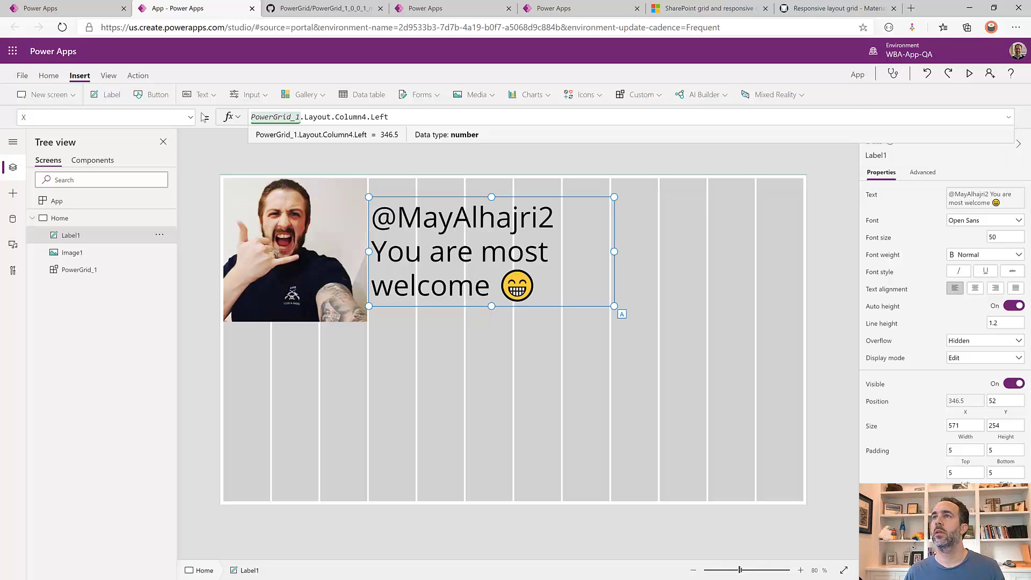
Set the Y property of Label1 to the formula PowerGrid_1.Layout.Top
{"action": "left_click", "coordinate": [190, 123]}
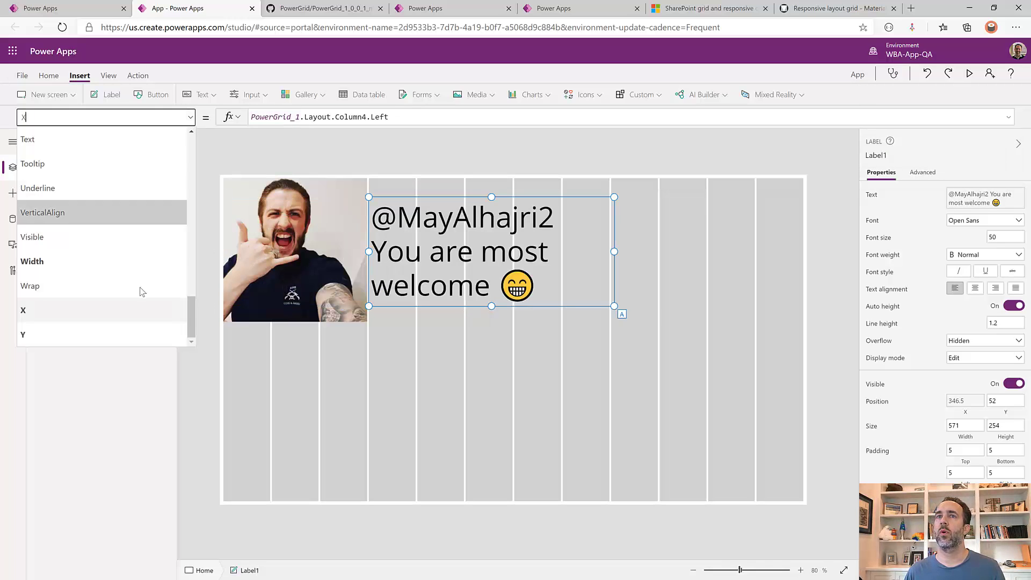
{"action": "left_click", "coordinate": [95, 330]}
{"action": "key", "text": "ctrl+a"}
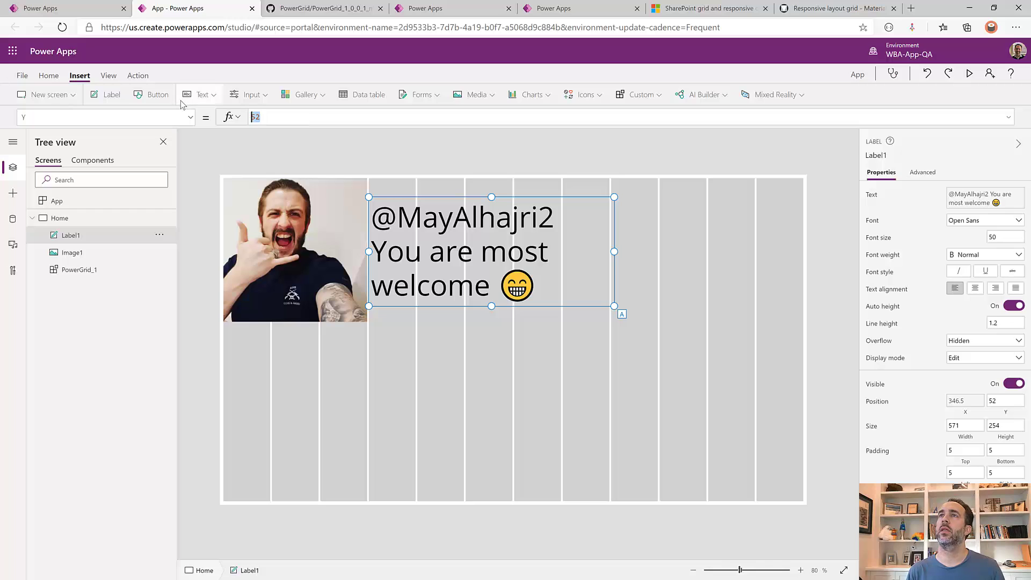
{"action": "type", "text": "0"}
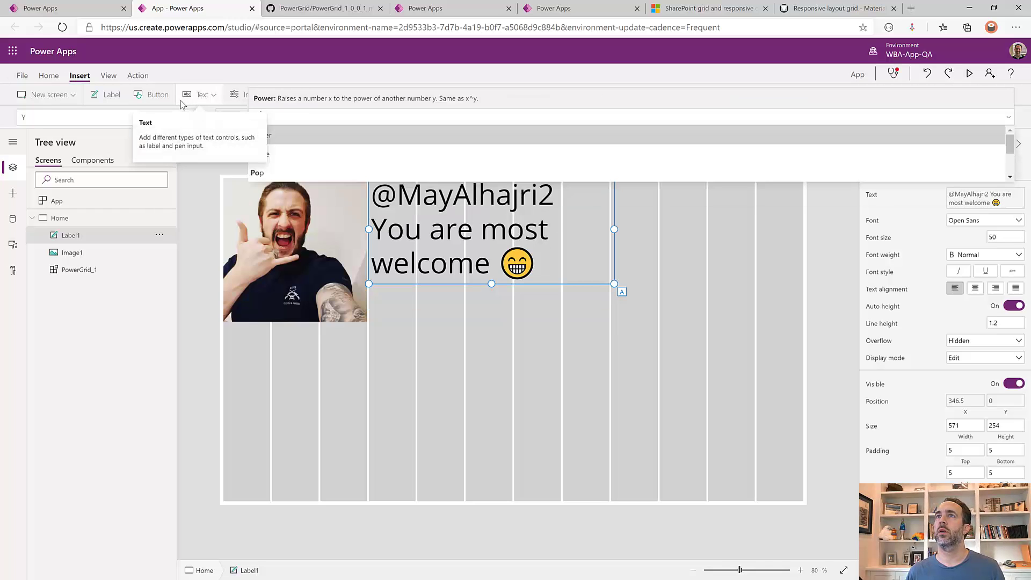
{"action": "type", "text": "werg"}
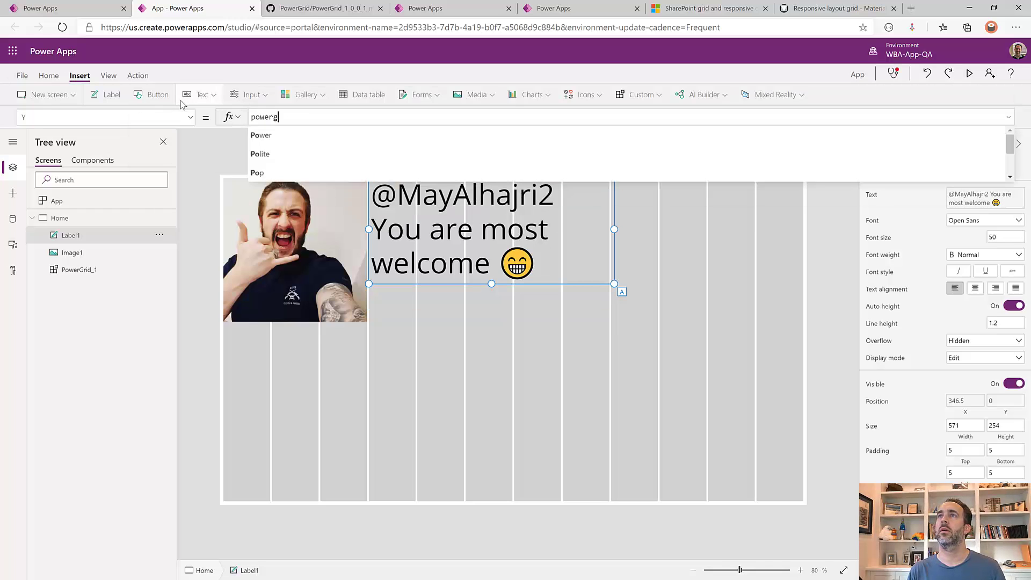
{"action": "type", "text": "irid_1.Lay"}
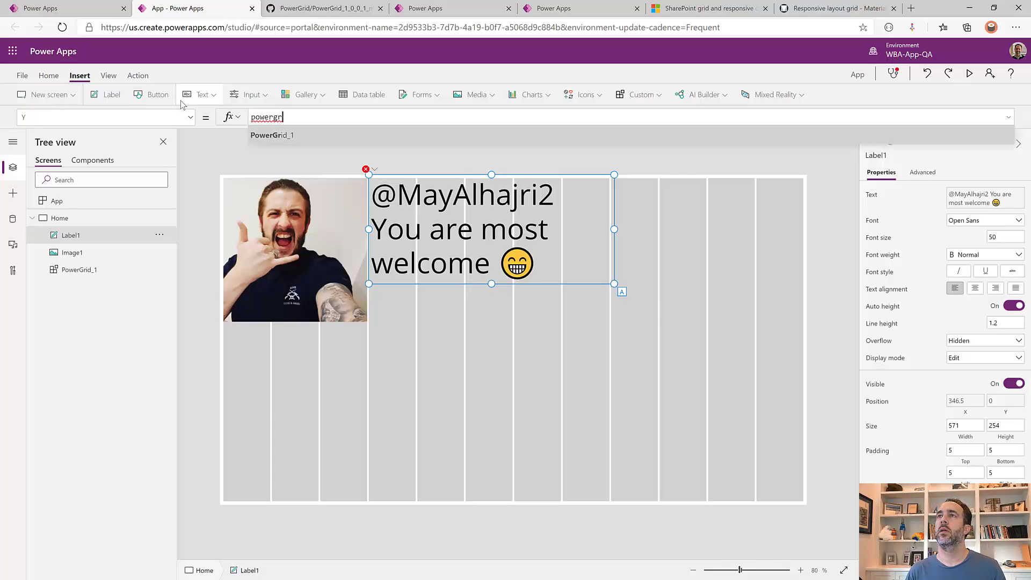
{"action": "type", "text": "out.Top"}
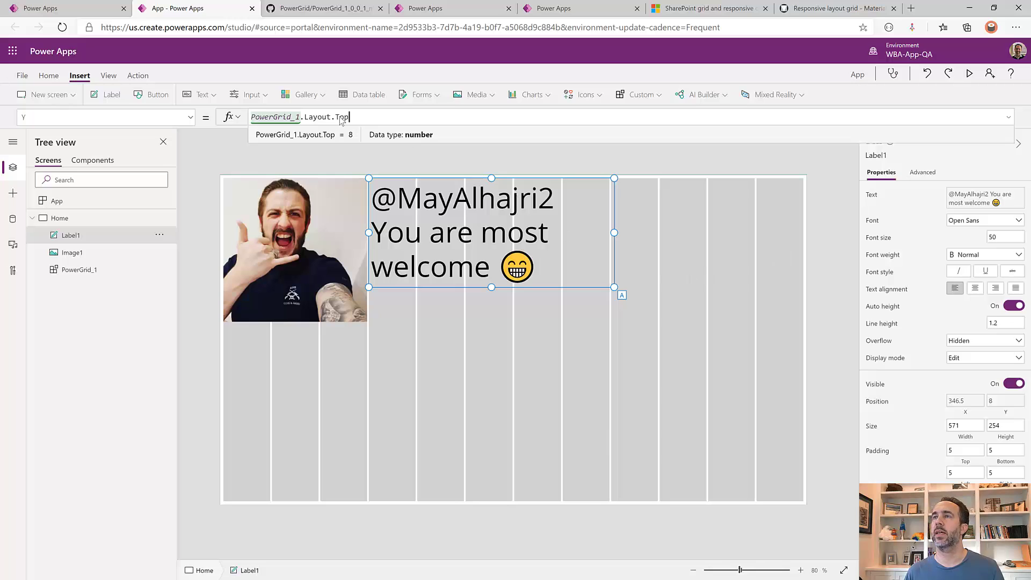
Set the Width property of Label1 to PowerGrid_1.Layout.Column12.Right-Self.X so it spans columns four to twelve
{"action": "left_click", "coordinate": [190, 117]}
{"action": "left_click", "coordinate": [85, 262]}
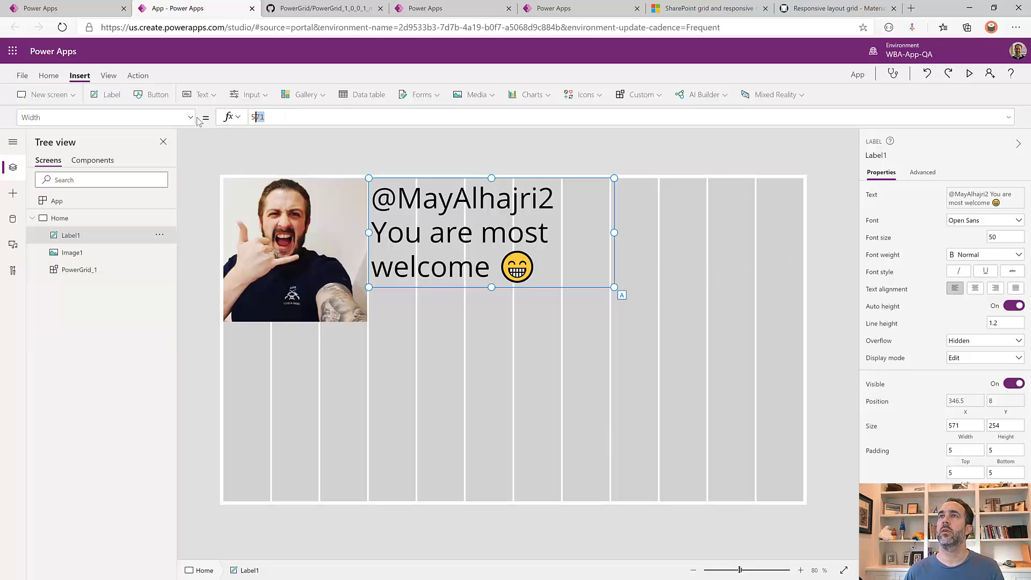
{"action": "type", "text": "powergri"}
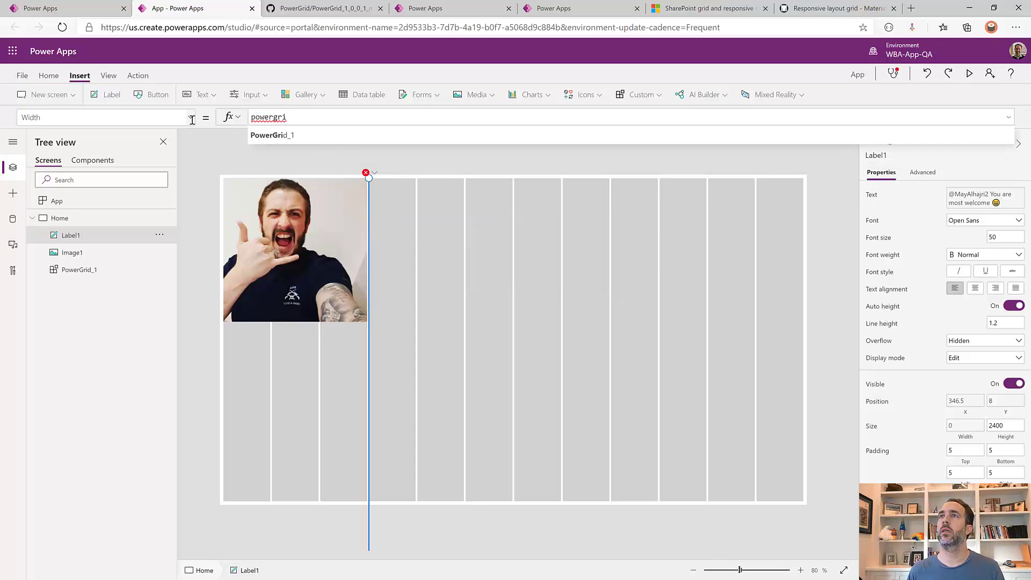
{"action": "key", "text": "Tab"}
{"action": "type", "text": ".Layout.co"}
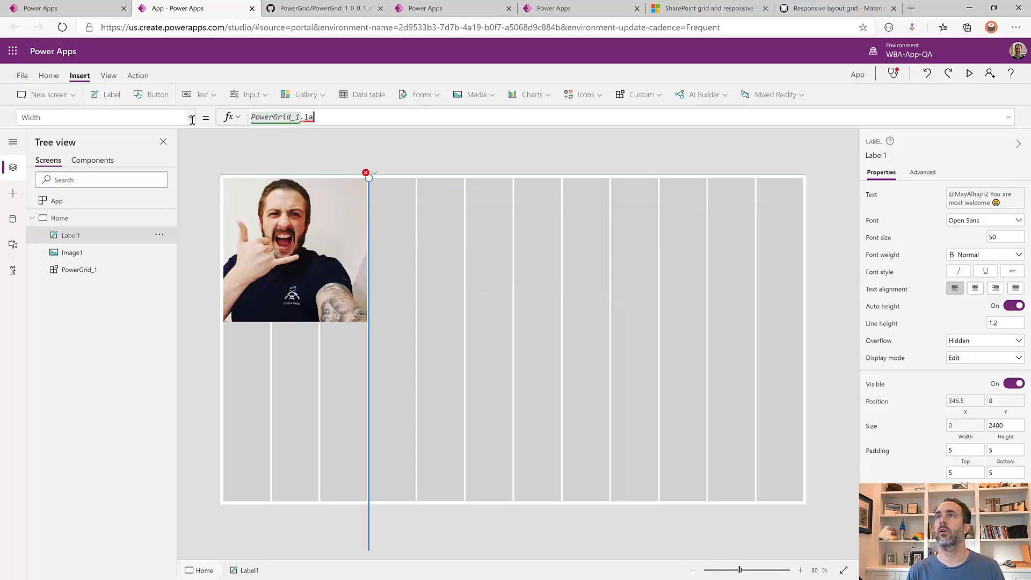
{"action": "type", "text": "l"}
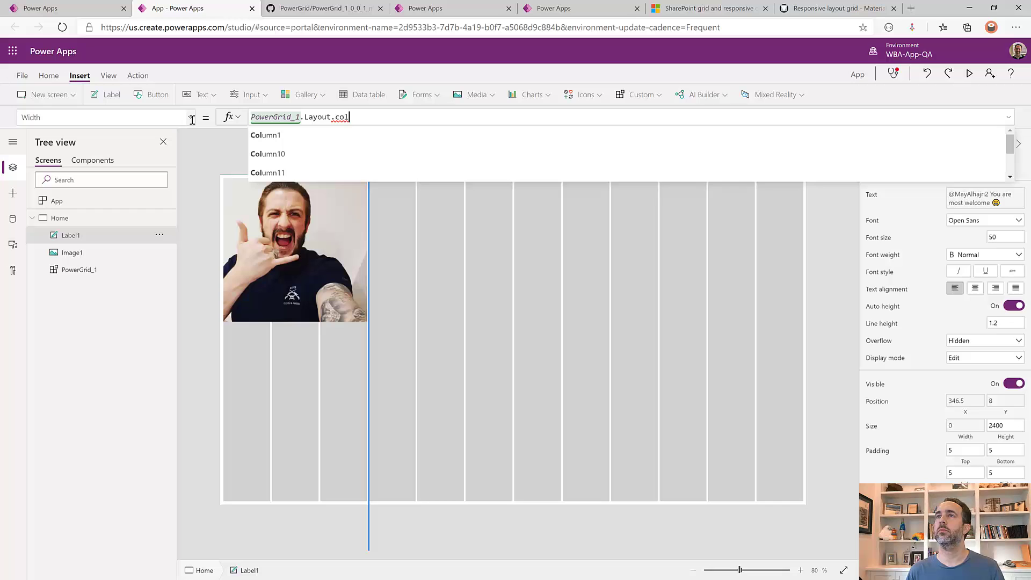
{"action": "key", "text": "Down"}
{"action": "key", "text": "Down"}
{"action": "key", "text": "Down"}
{"action": "key", "text": "Tab"}
{"action": "type", "text": ".right"}
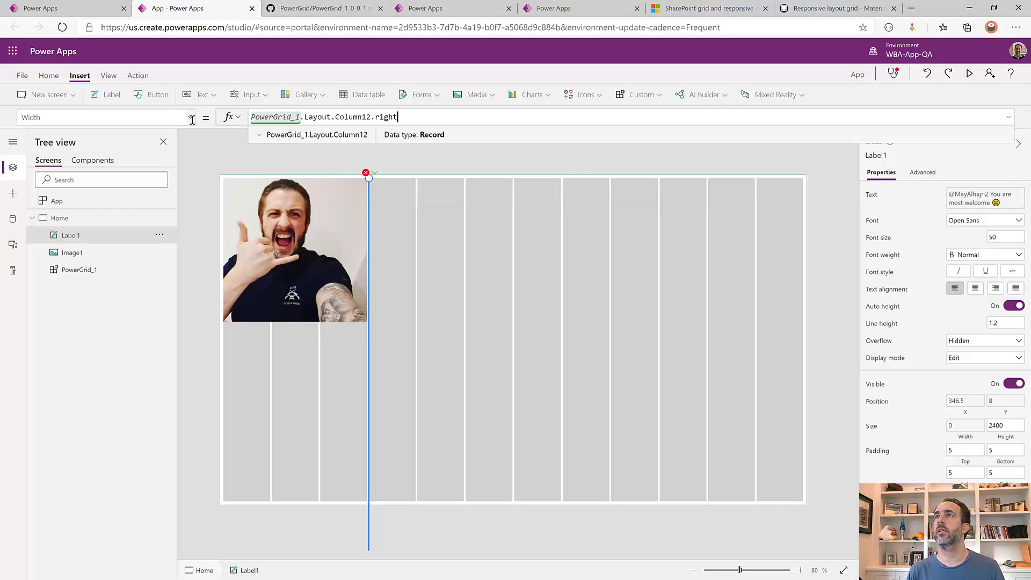
{"action": "type", "text": "-Self.x"}
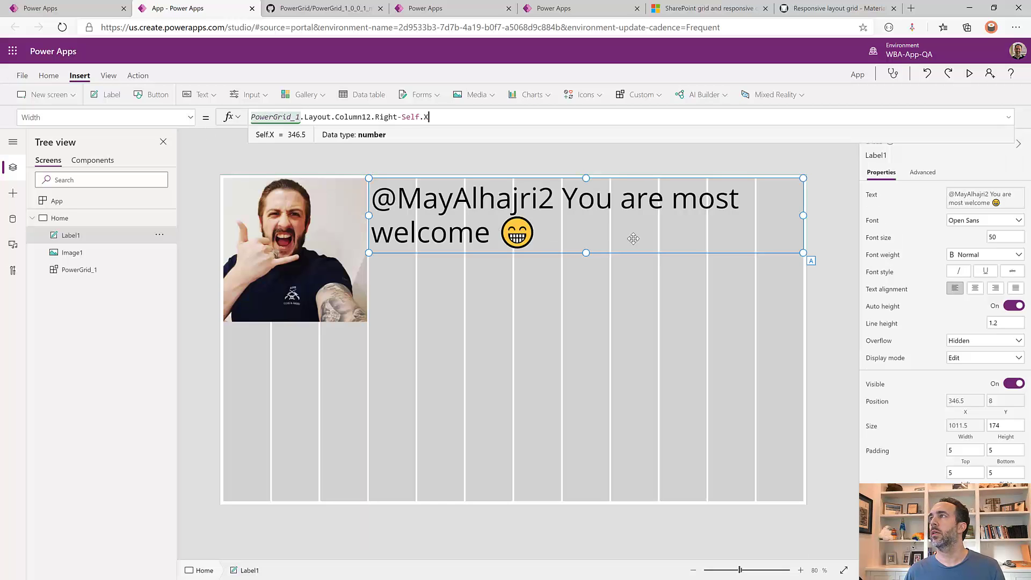
Preview the app with the browser window shrunk and widened to check the label's responsiveness, then return to the maximized editor
{"action": "key", "text": "F5"}
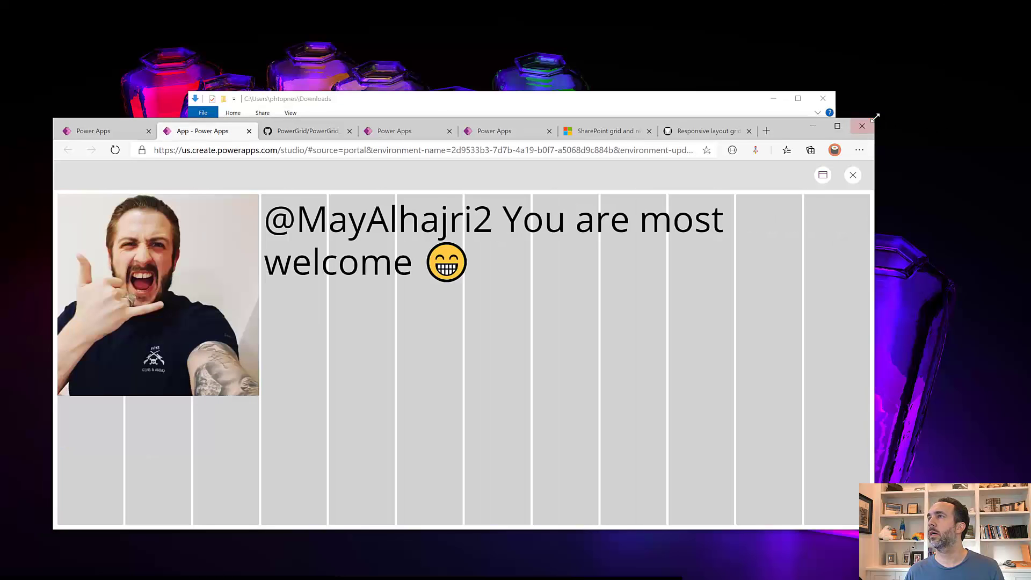
{"action": "left_click_drag", "start_coordinate": [875, 119], "coordinate": [320, 230]}
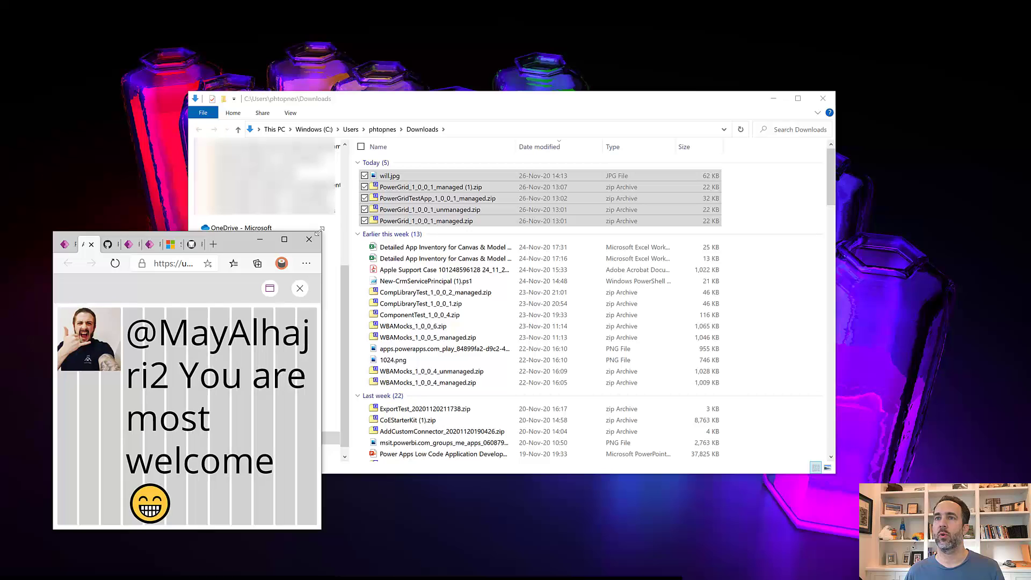
{"action": "left_click_drag", "start_coordinate": [644, 160], "coordinate": [1030, 84]}
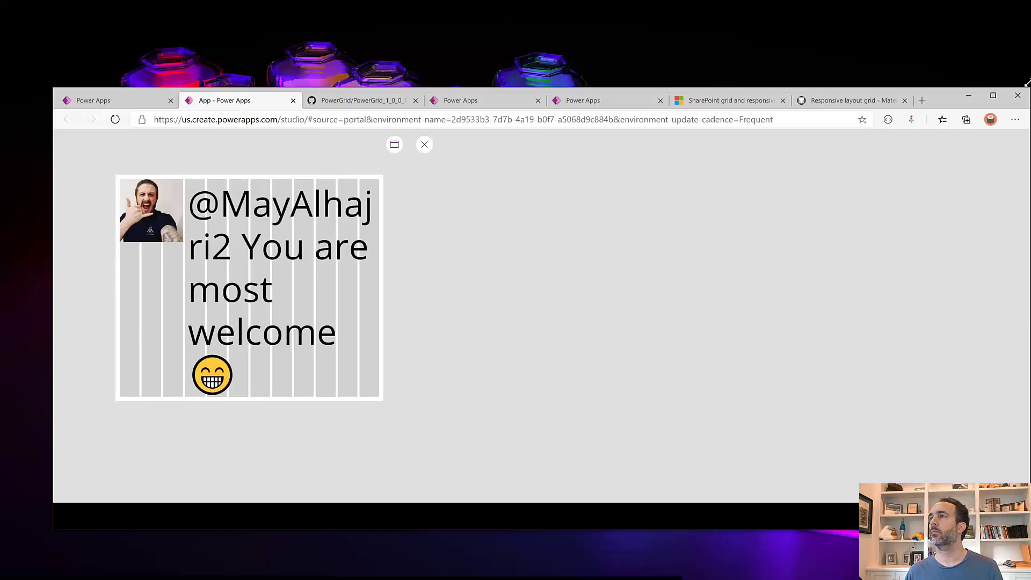
{"action": "key", "text": "Escape"}
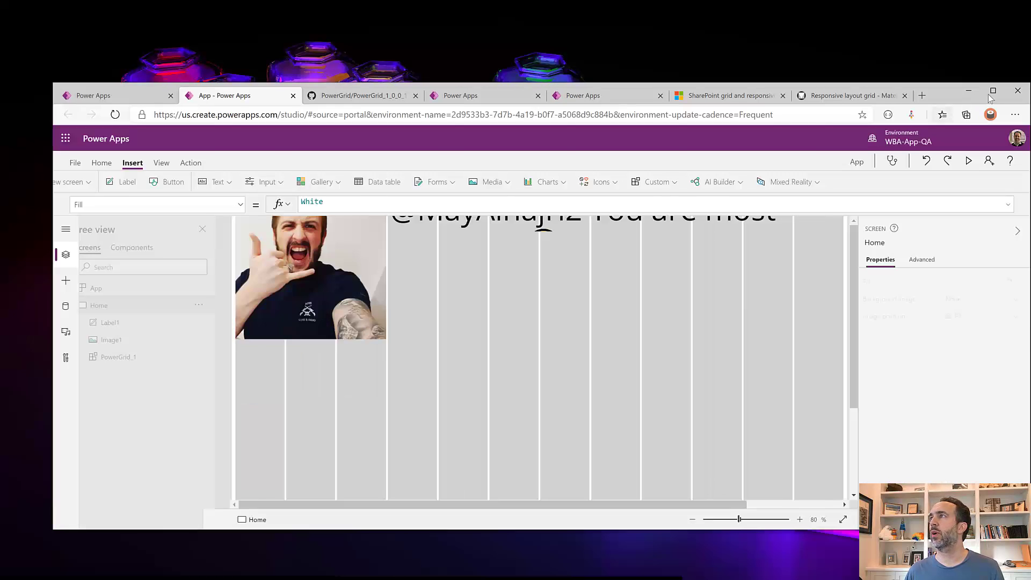
{"action": "key", "text": "super+Up"}
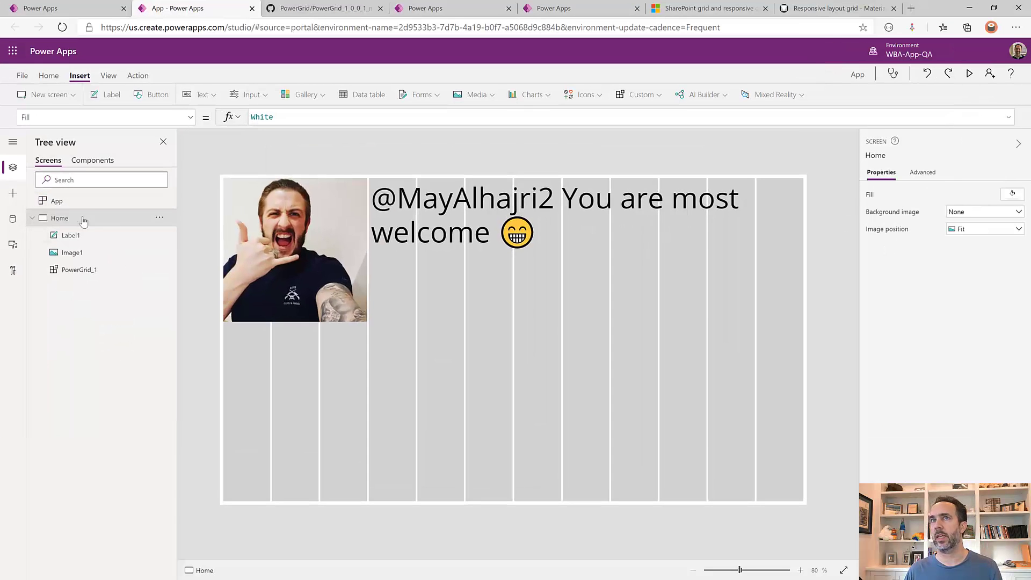
Insert a second label on the Home screen and move it below the image, at about X 20, Y 396
{"action": "left_click", "coordinate": [59, 202]}
{"action": "left_click", "coordinate": [65, 221]}
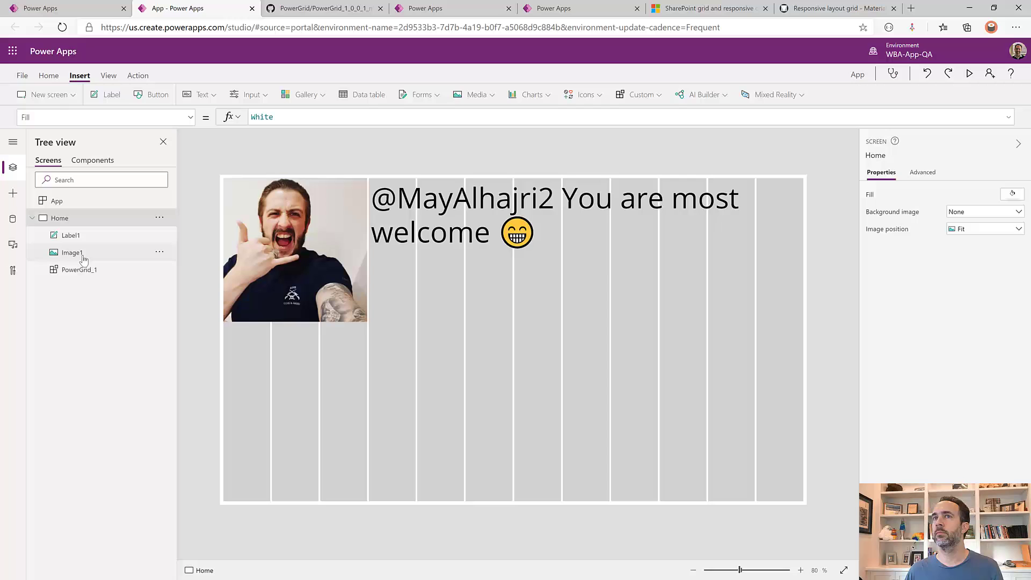
{"action": "left_click", "coordinate": [75, 270]}
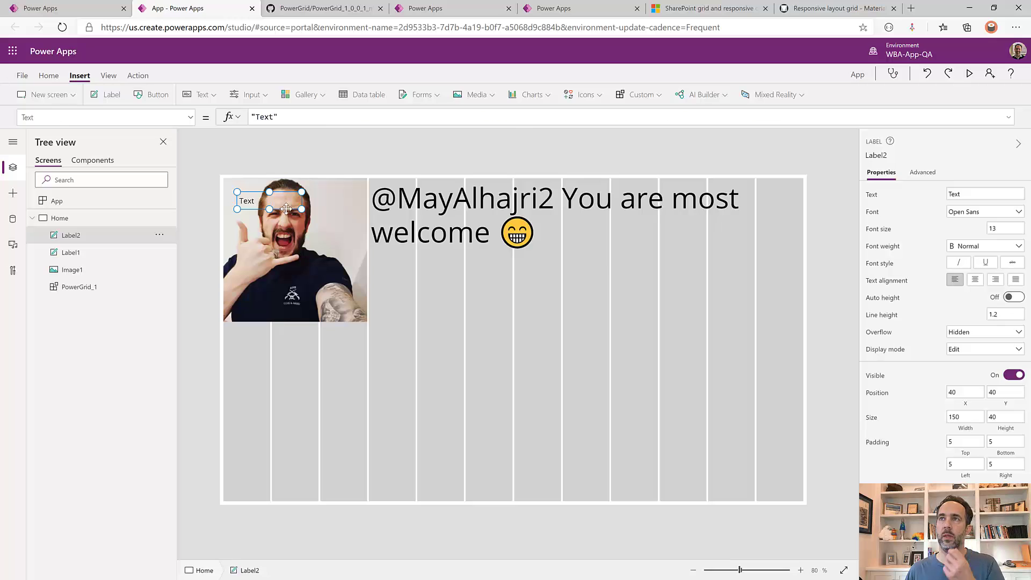
{"action": "left_click_drag", "start_coordinate": [286, 209], "coordinate": [277, 354]}
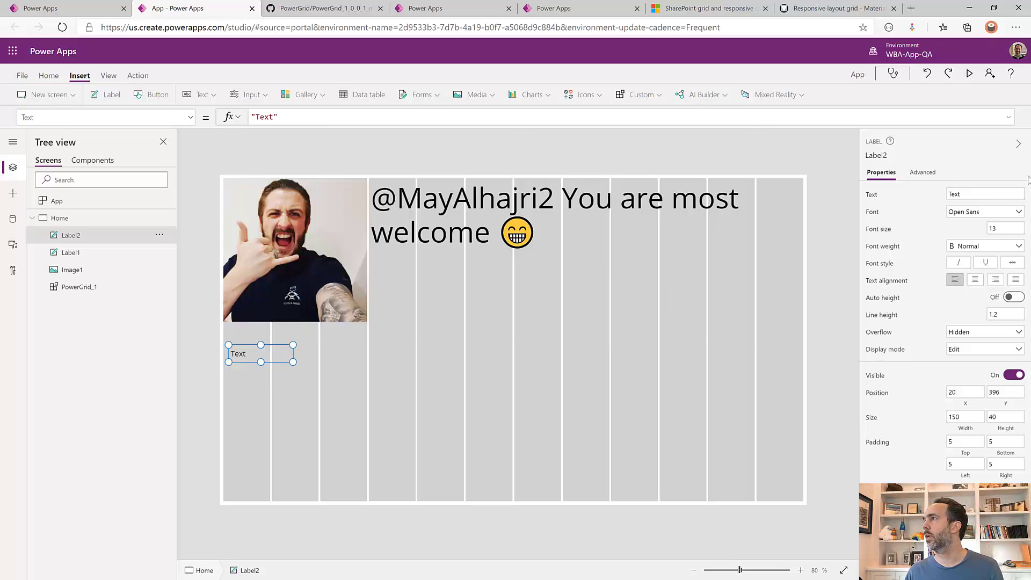
Set Label2's font size to 20 and its Text property to "Breakpoint: " & PowerGrid_1.Breakpoint.Label
{"action": "left_click", "coordinate": [1002, 226]}
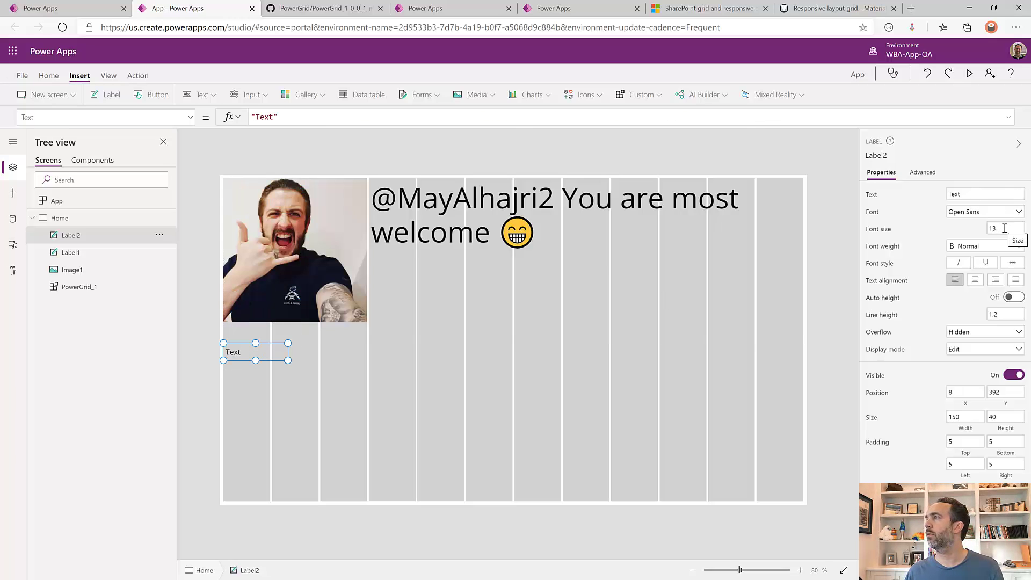
{"action": "left_click", "coordinate": [942, 240]}
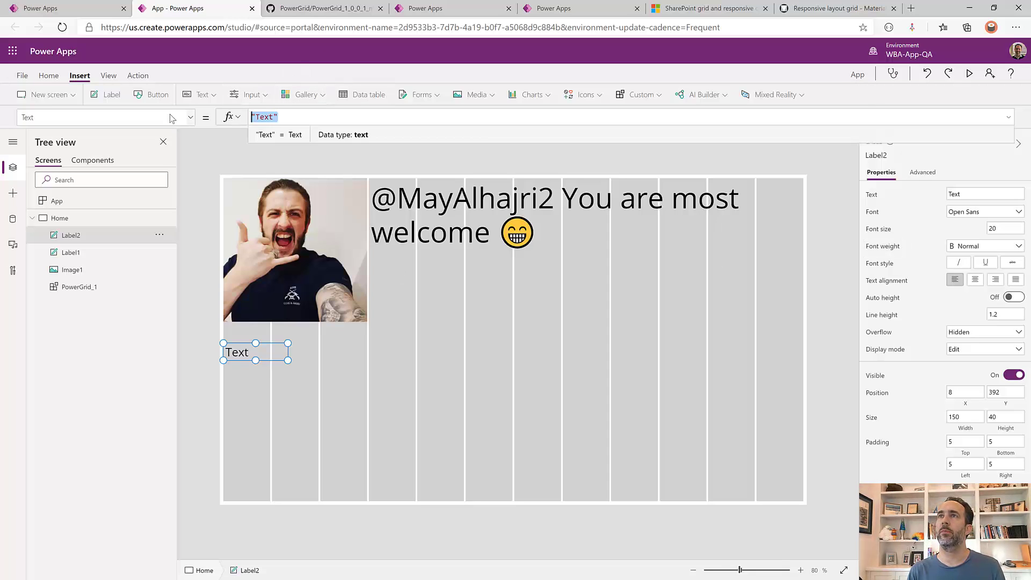
{"action": "type", "text": "\"Break"}
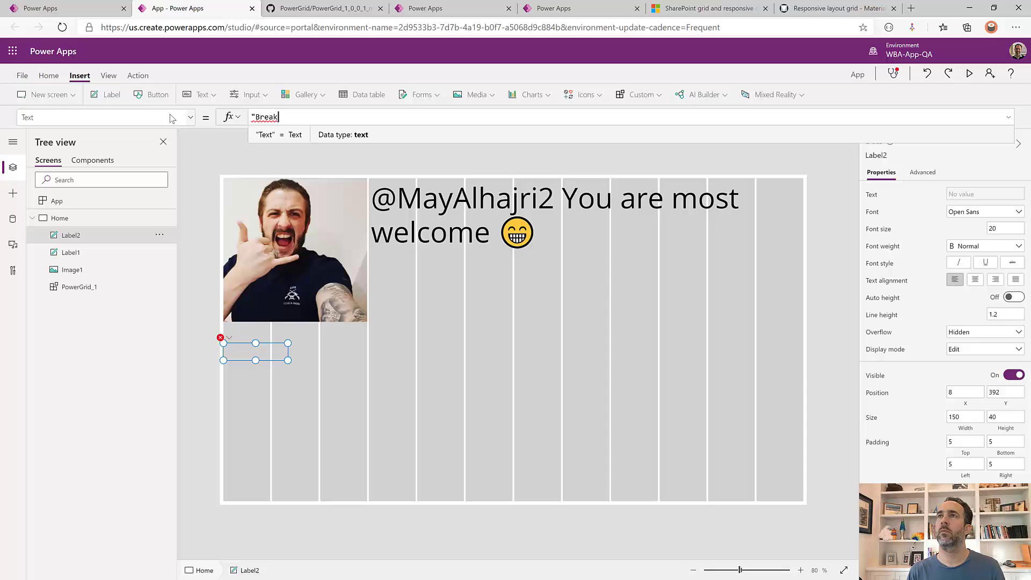
{"action": "type", "text": "point: \" & "}
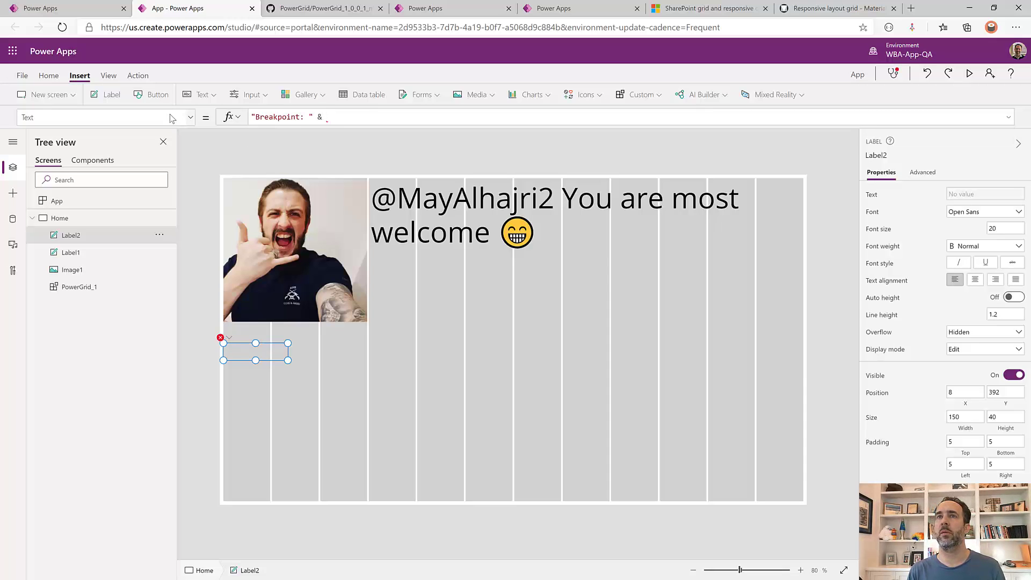
{"action": "type", "text": "powerGrid_1.b"}
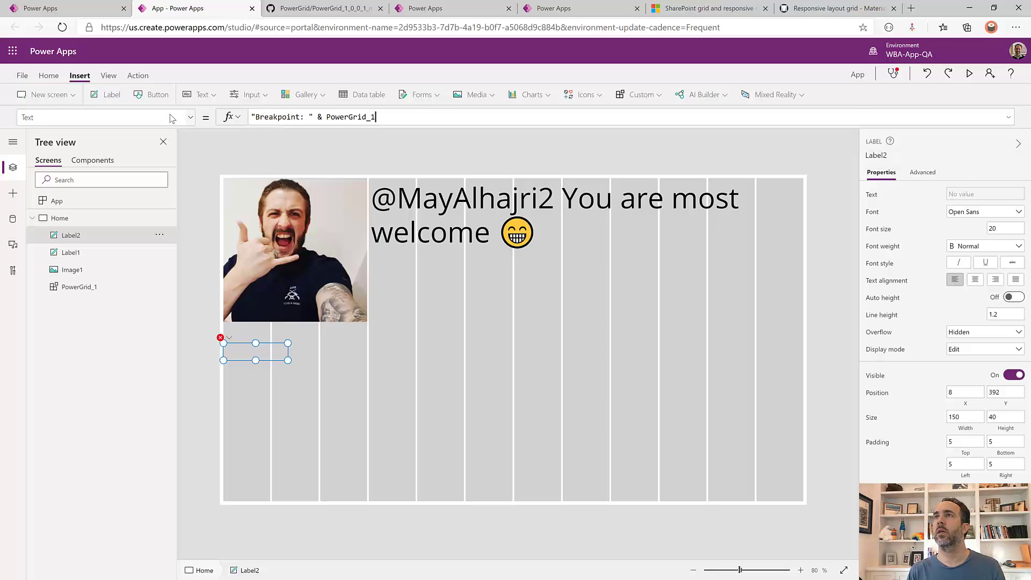
{"action": "type", "text": "re"}
{"action": "key", "text": "Tab"}
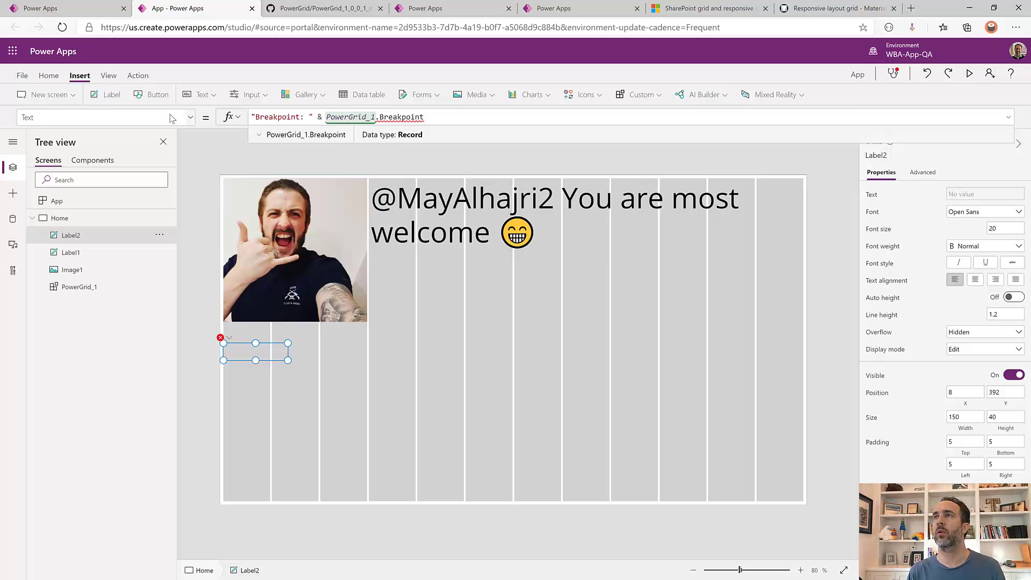
{"action": "type", "text": "."}
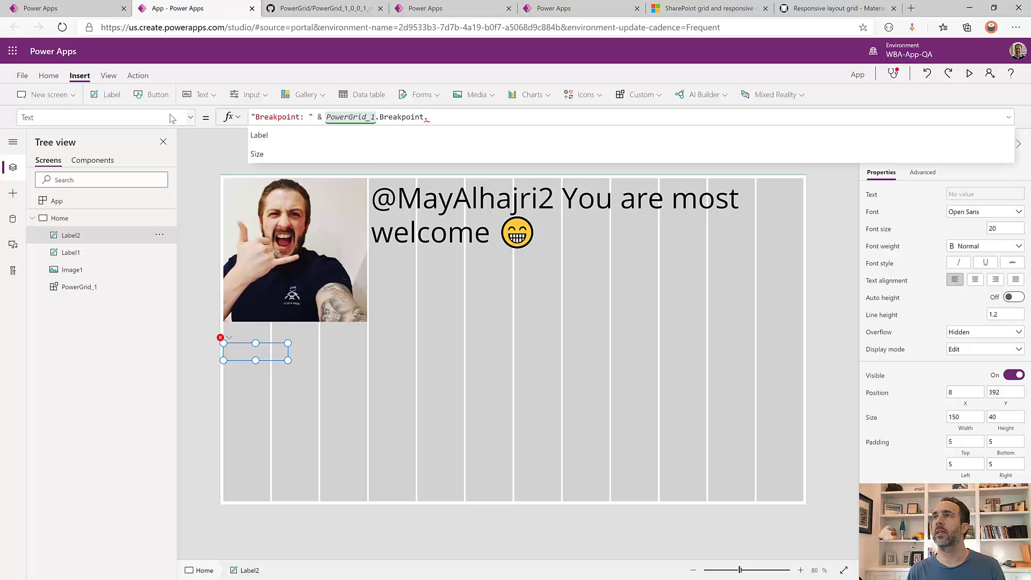
{"action": "key", "text": "Tab"}
Append the breakpoint size in parentheses to Label2's Text formula with & " (" & PowerGrid_1.Breakpoint.Size & ")"
{"action": "left_click", "coordinate": [327, 117]}
{"action": "key", "text": "shift+End"}
{"action": "key", "text": "ctrl+c"}
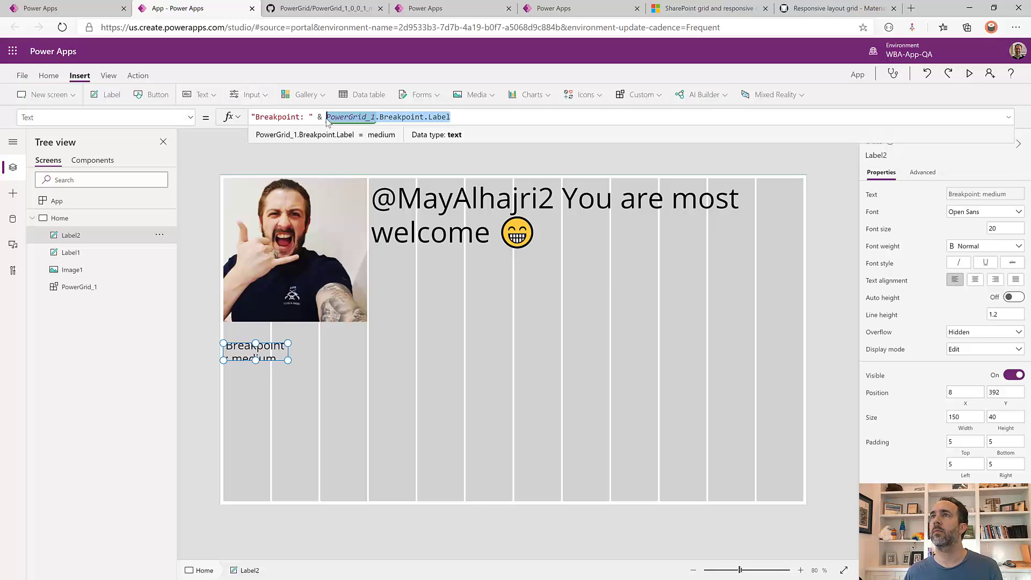
{"action": "left_click", "coordinate": [520, 120]}
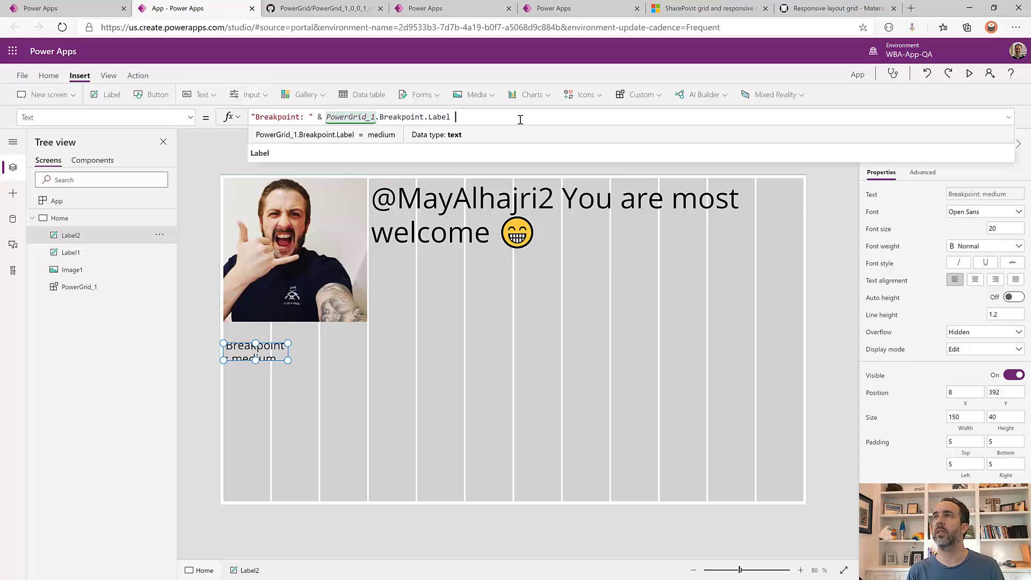
{"action": "type", "text": "& \" "}
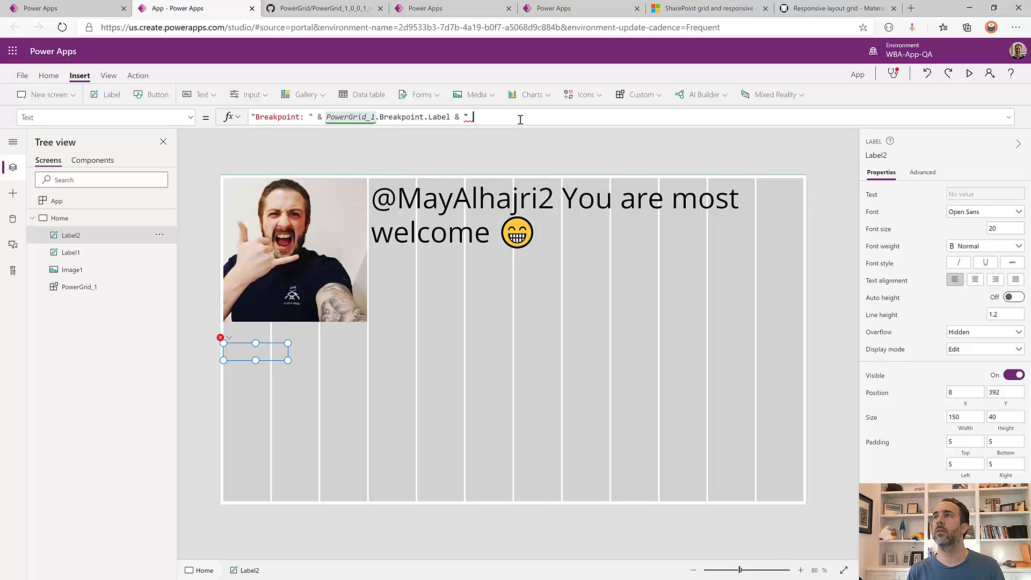
{"action": "type", "text": "(\" &"}
{"action": "key", "text": "ctrl+v"}
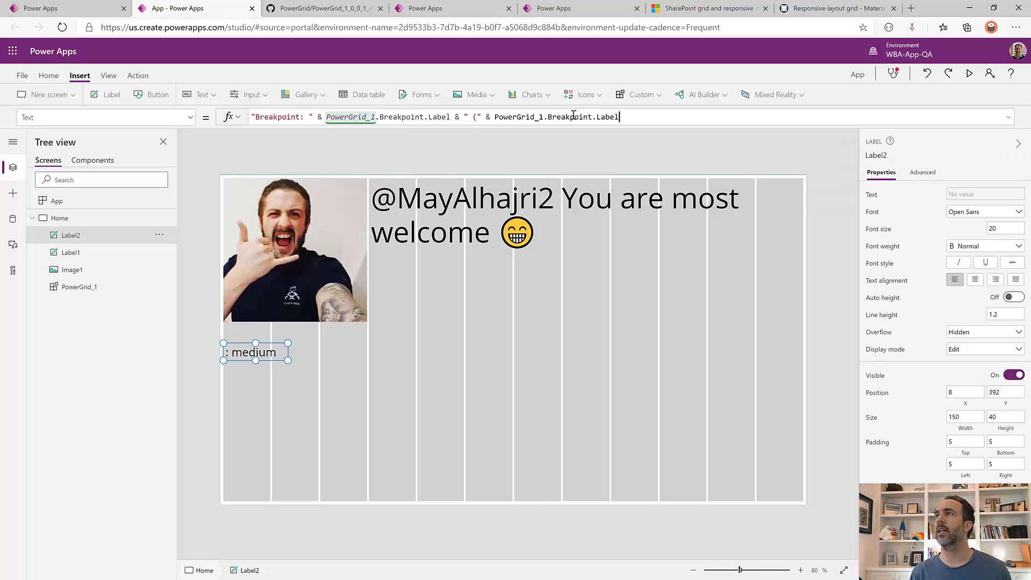
{"action": "key", "text": "BackSpace"}
{"action": "key", "text": "BackSpace"}
{"action": "key", "text": "BackSpace"}
{"action": "key", "text": "BackSpace"}
{"action": "key", "text": "BackSpace"}
{"action": "type", "text": "si"}
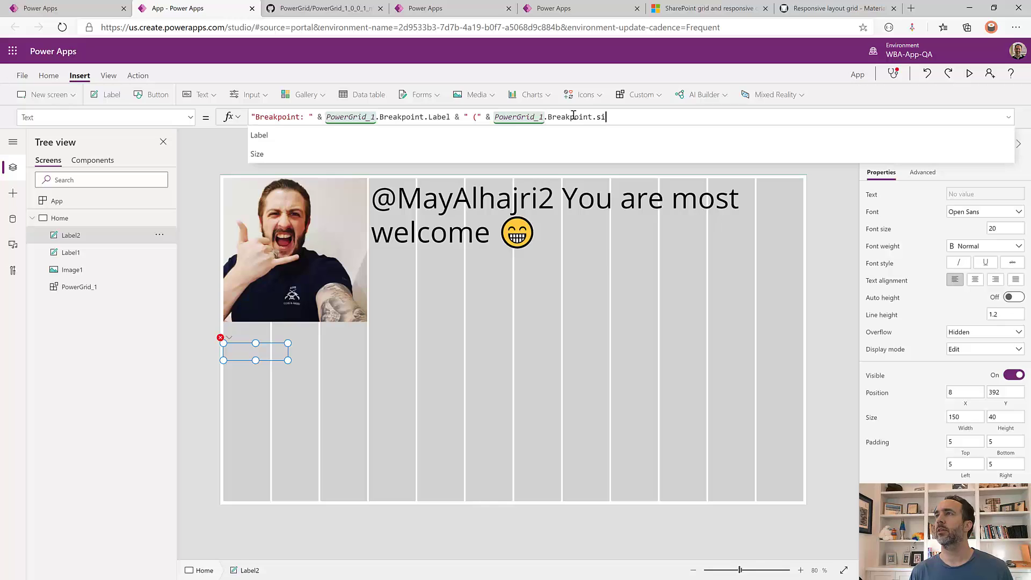
{"action": "key", "text": "Tab"}
{"action": "type", "text": "*&"}
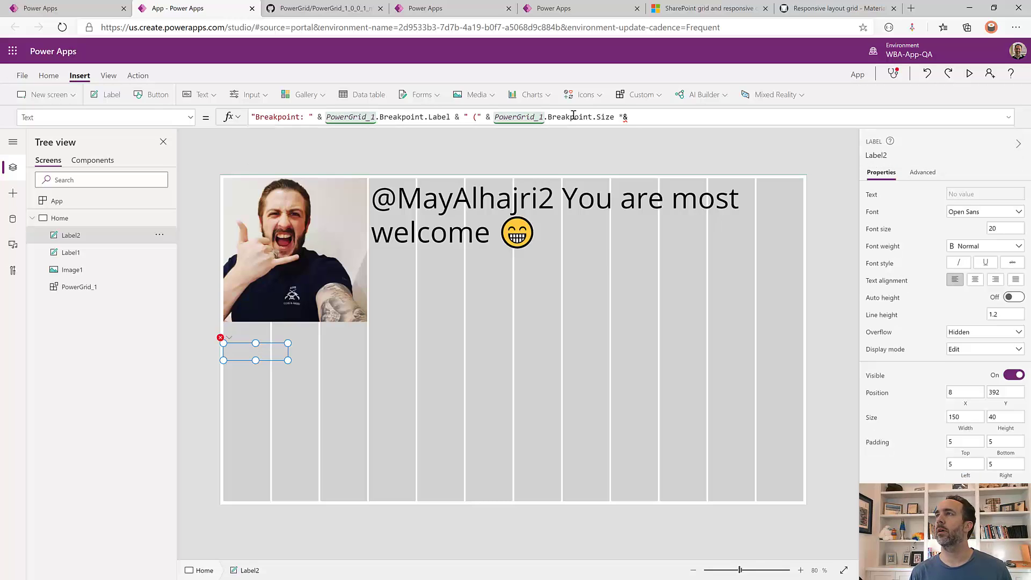
{"action": "key", "text": "BackSpace"}
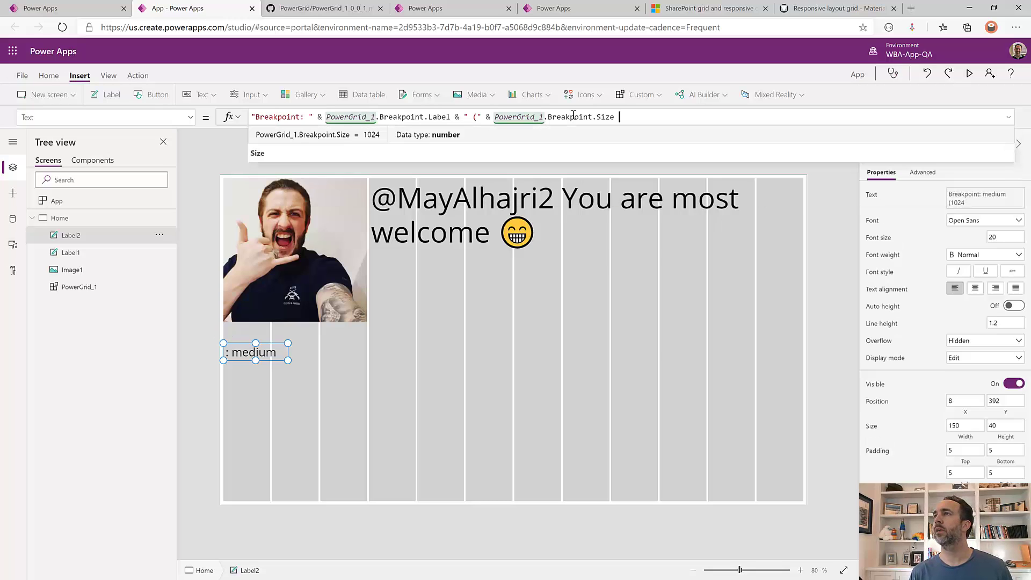
{"action": "type", "text": "& \")\""}
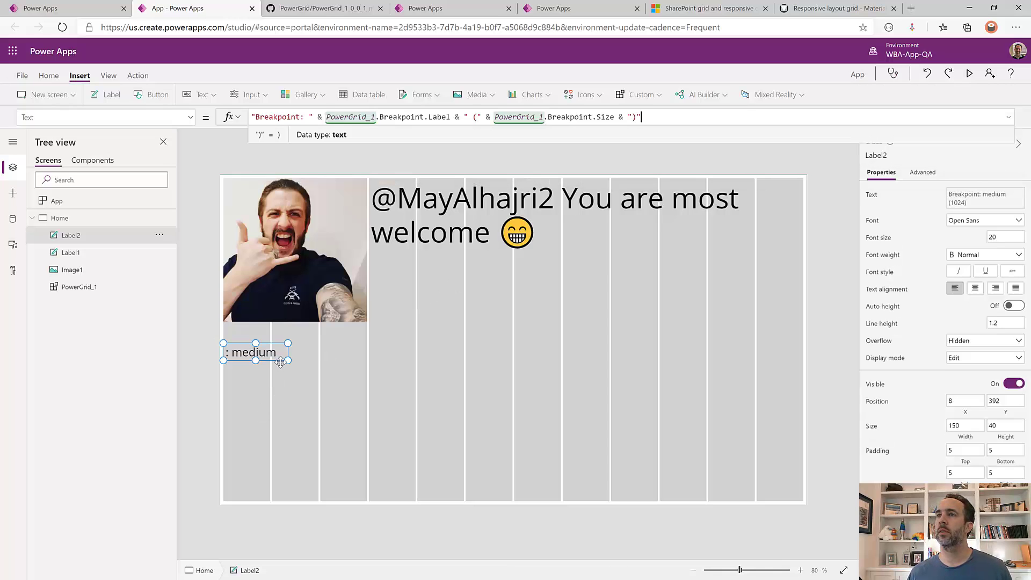
Enlarge Label2 to about 518 by 50 and set its Y property to Image1.Y + Image1.Height + PowerGrid_1.Gutter
{"action": "left_click_drag", "start_coordinate": [288, 363], "coordinate": [407, 342]}
{"action": "left_click", "coordinate": [192, 118]}
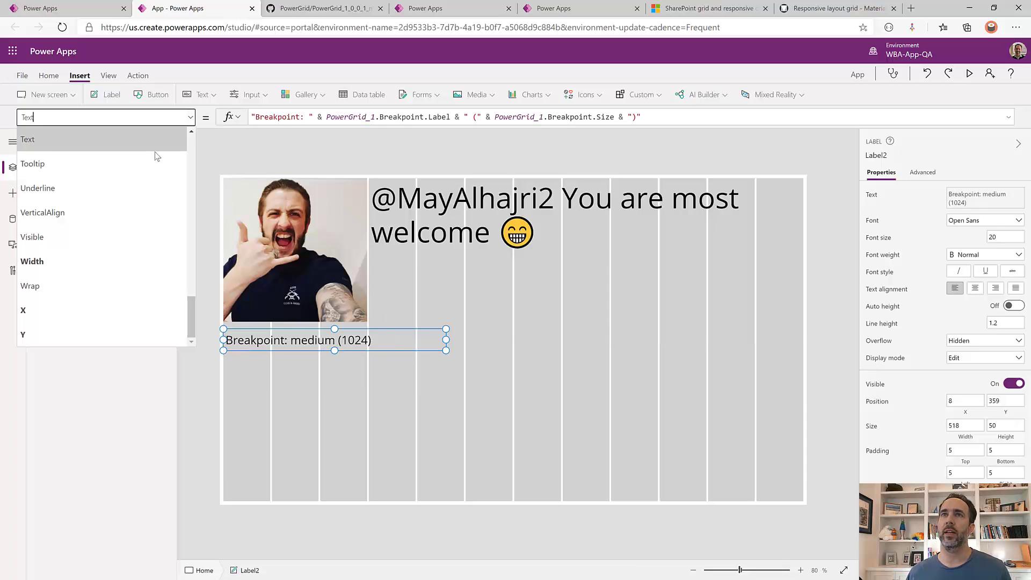
{"action": "left_click", "coordinate": [73, 335]}
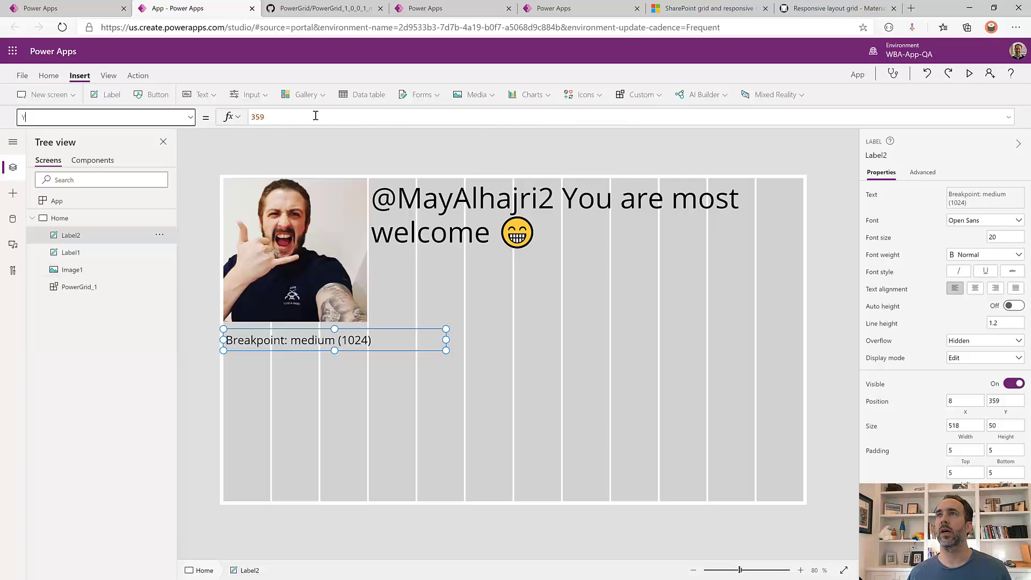
{"action": "type", "text": "Image1."}
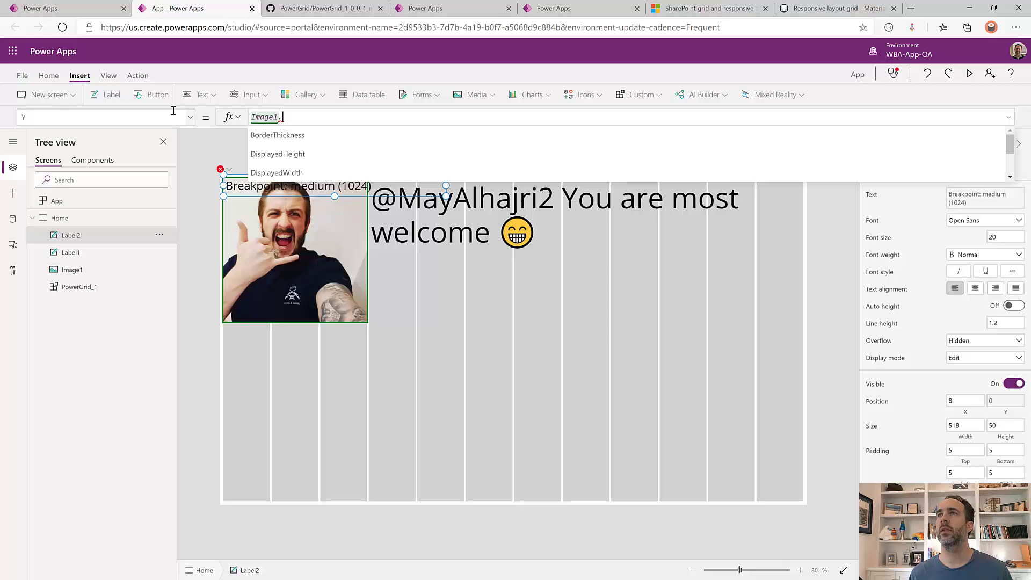
{"action": "type", "text": "Y + im"}
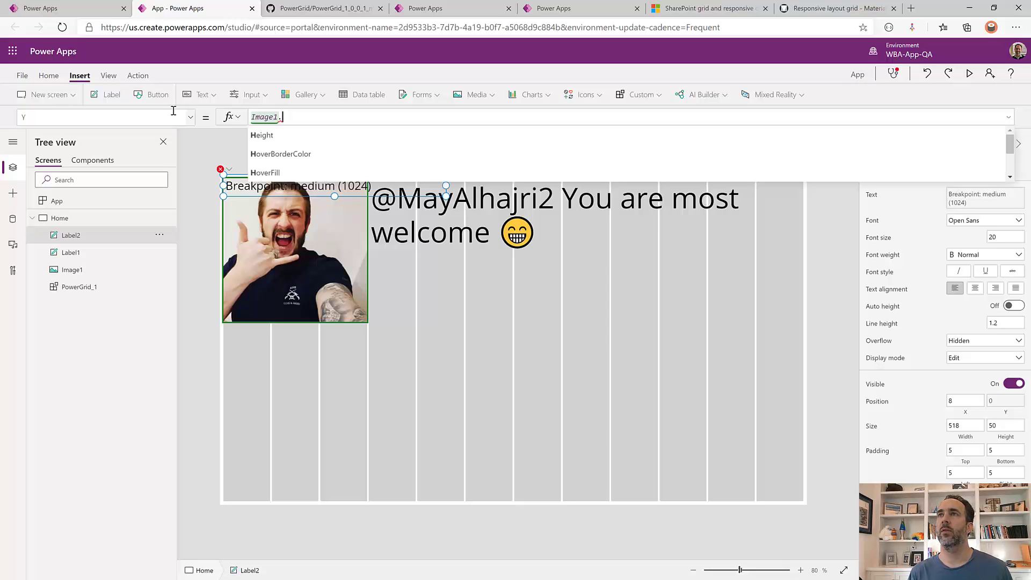
{"action": "type", "text": "age"}
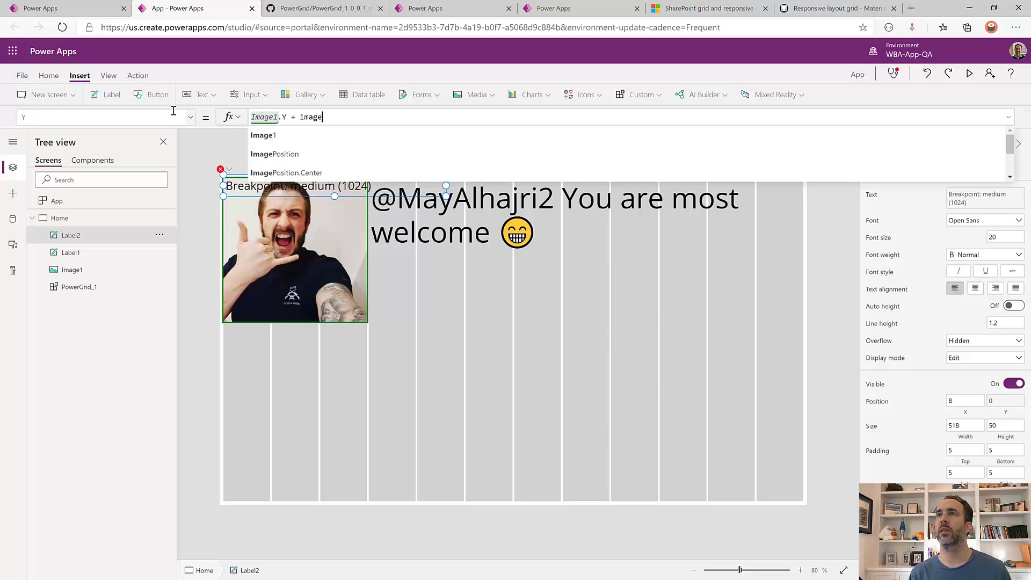
{"action": "type", "text": "1.H"}
{"action": "key", "text": "Tab"}
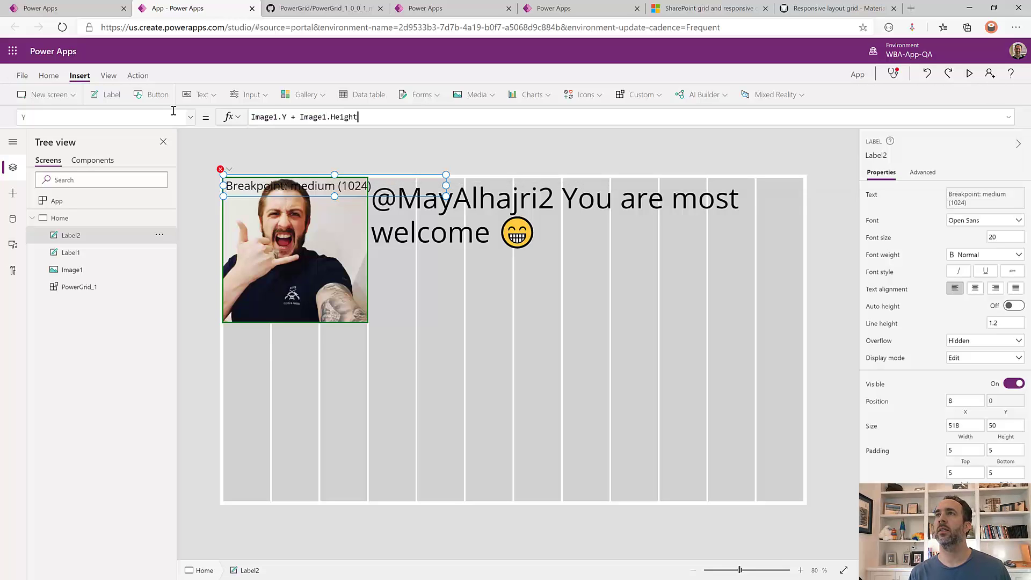
{"action": "type", "text": "+ powe"}
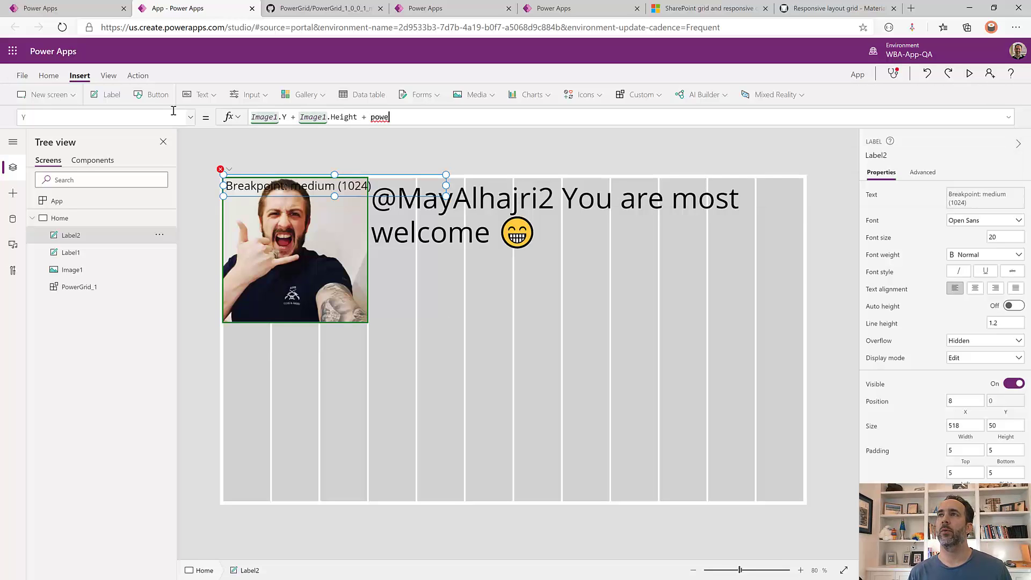
{"action": "type", "text": "rgrid"}
{"action": "key", "text": "Tab"}
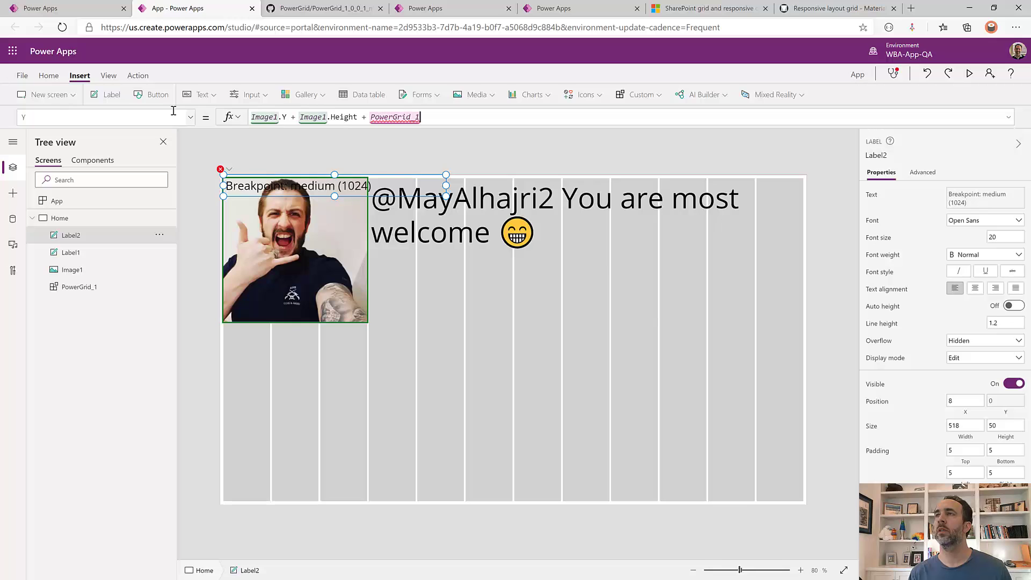
{"action": "type", "text": "."}
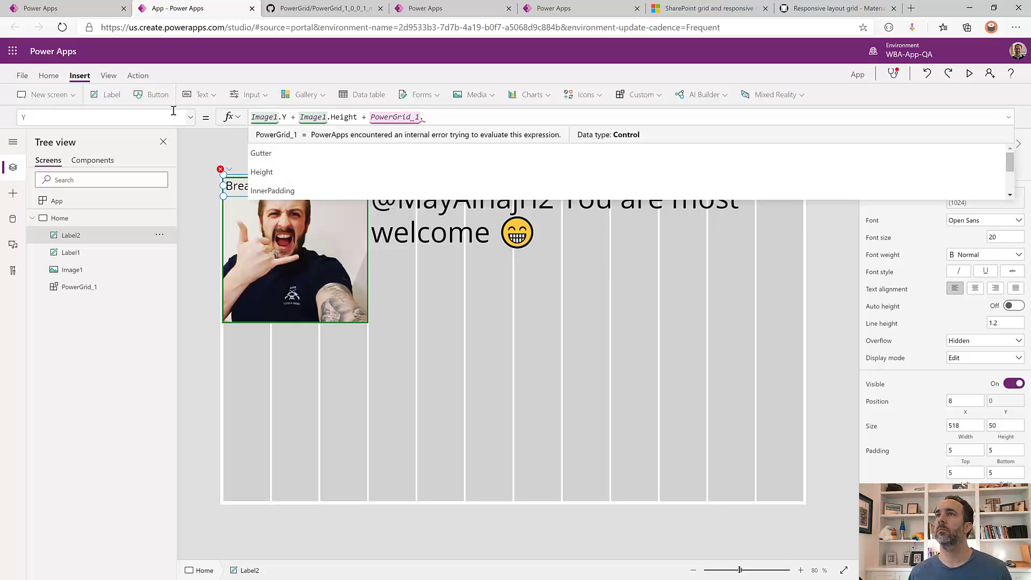
{"action": "key", "text": "Tab"}
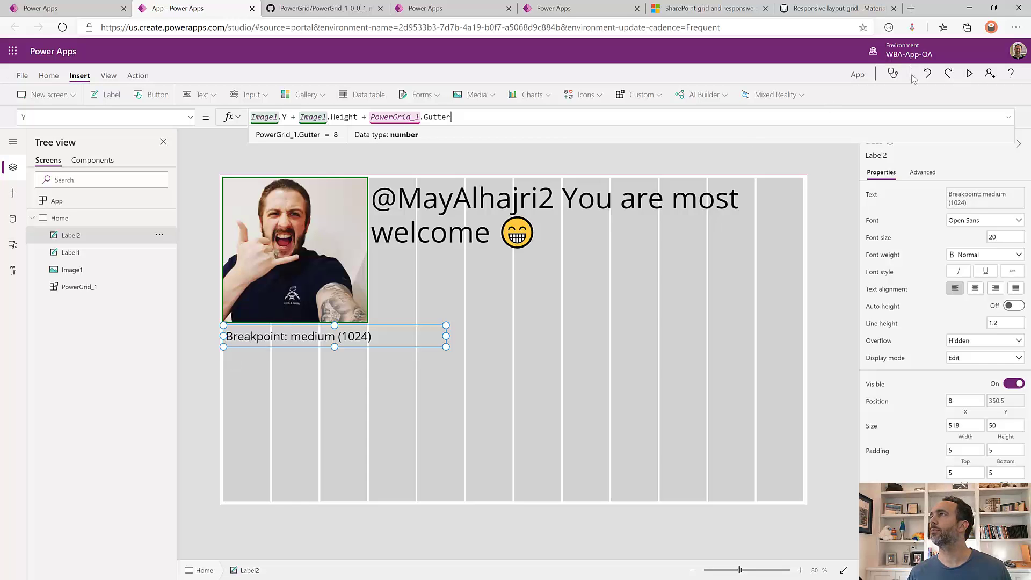
Preview the app in a restored, slightly resized browser window to check the breakpoint label, then return to the editor
{"action": "left_click", "coordinate": [967, 75]}
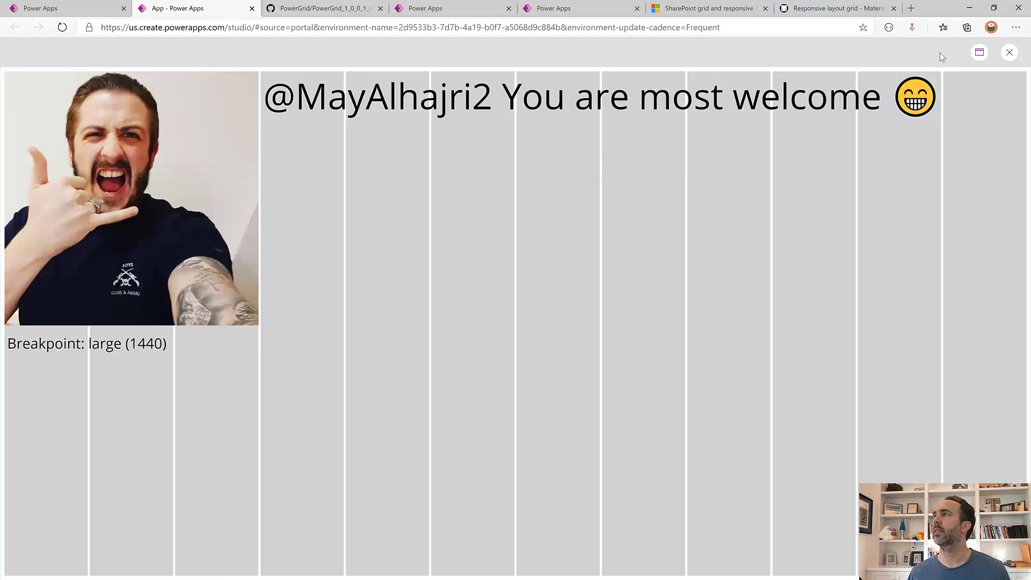
{"action": "double_click", "coordinate": [922, 3]}
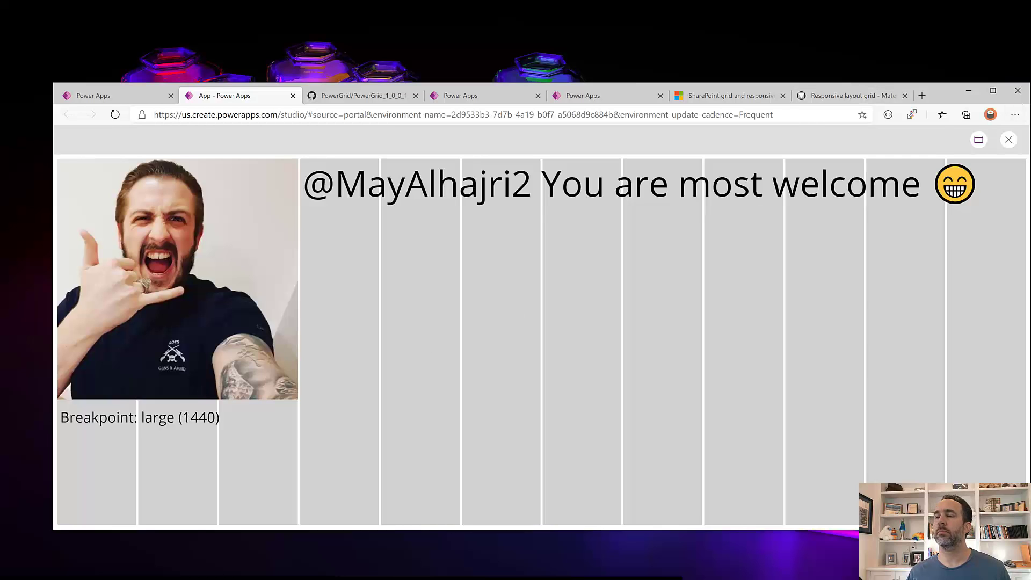
{"action": "left_click_drag", "start_coordinate": [1030, 84], "coordinate": [1027, 54]}
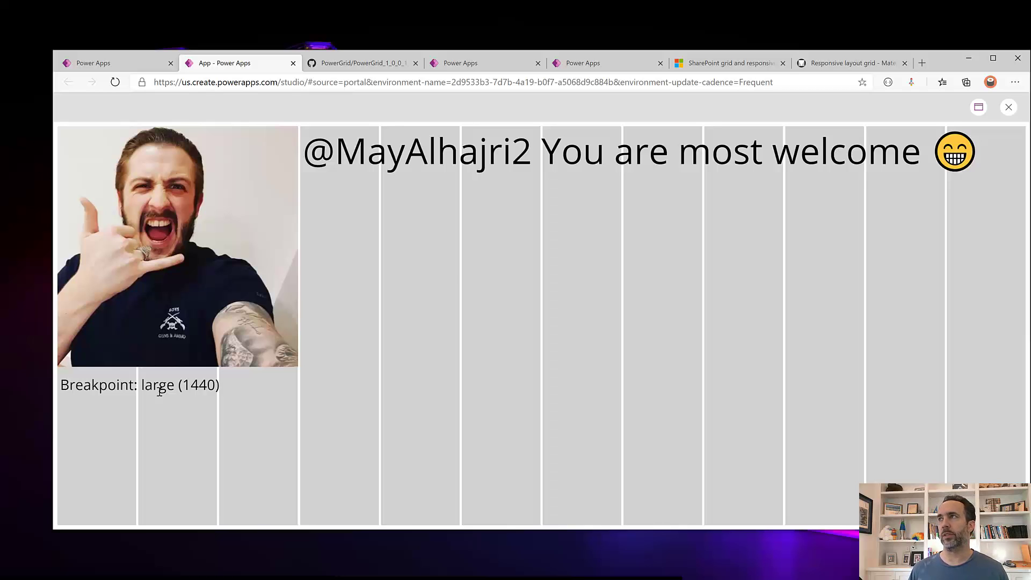
{"action": "left_click", "coordinate": [1009, 107]}
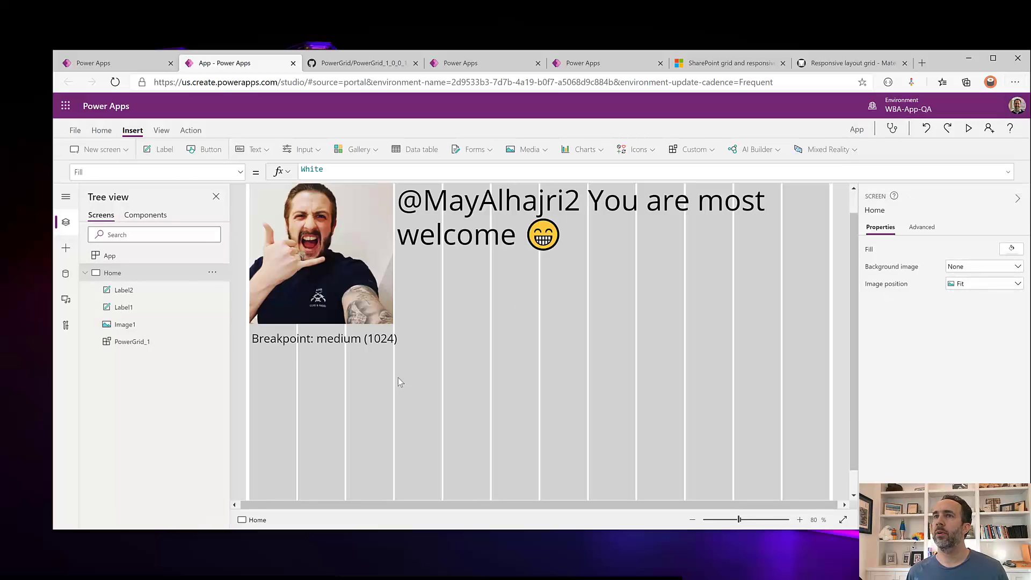
Turn off Show Columns for PowerGrid_1 and preview the app while narrowing and widening the browser window, then close the preview
{"action": "left_click", "coordinate": [187, 344]}
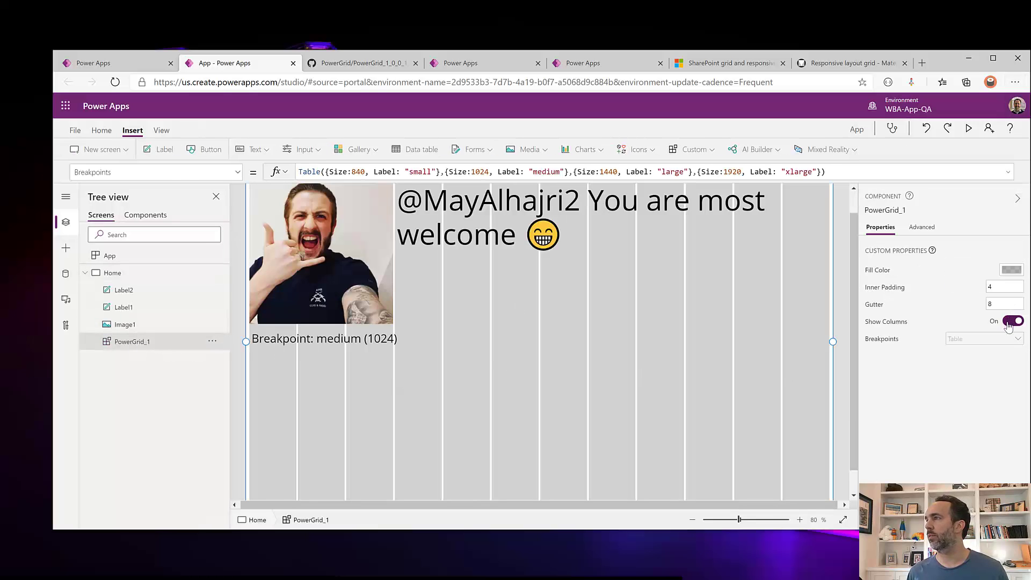
{"action": "left_click", "coordinate": [1012, 321]}
{"action": "left_click", "coordinate": [968, 129]}
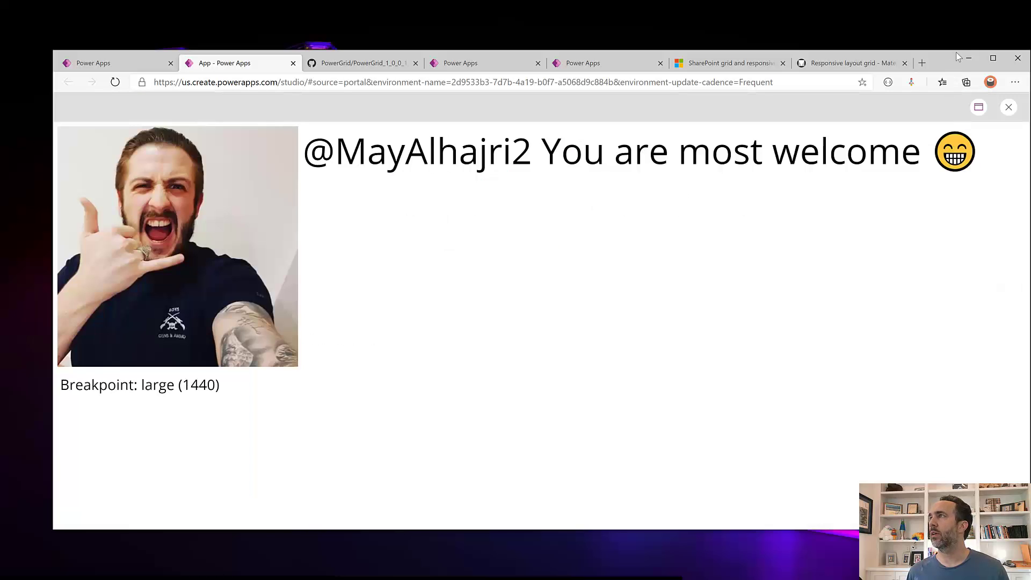
{"action": "left_click_drag", "start_coordinate": [1028, 51], "coordinate": [690, 91]}
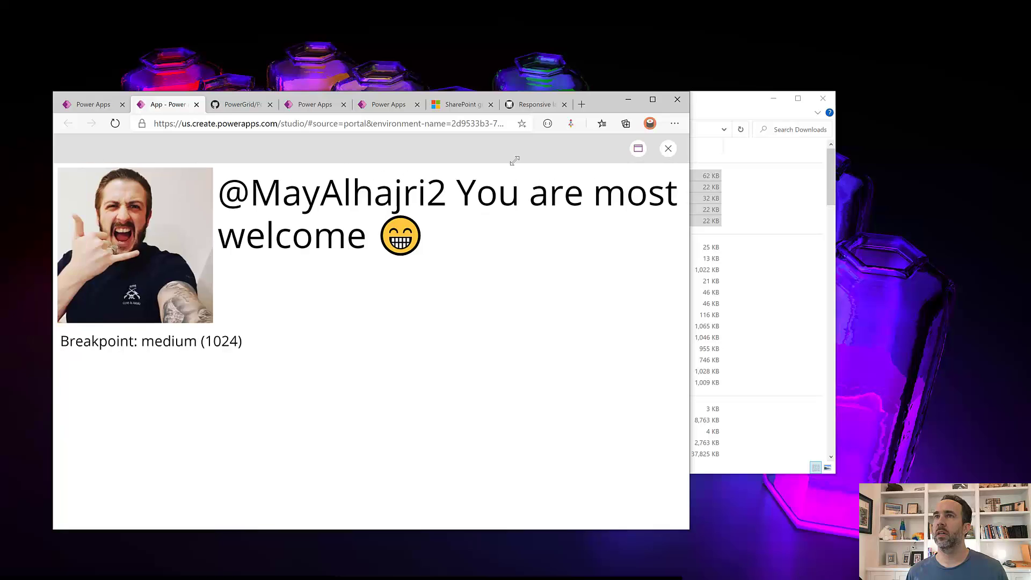
{"action": "left_click_drag", "start_coordinate": [515, 161], "coordinate": [472, 173]}
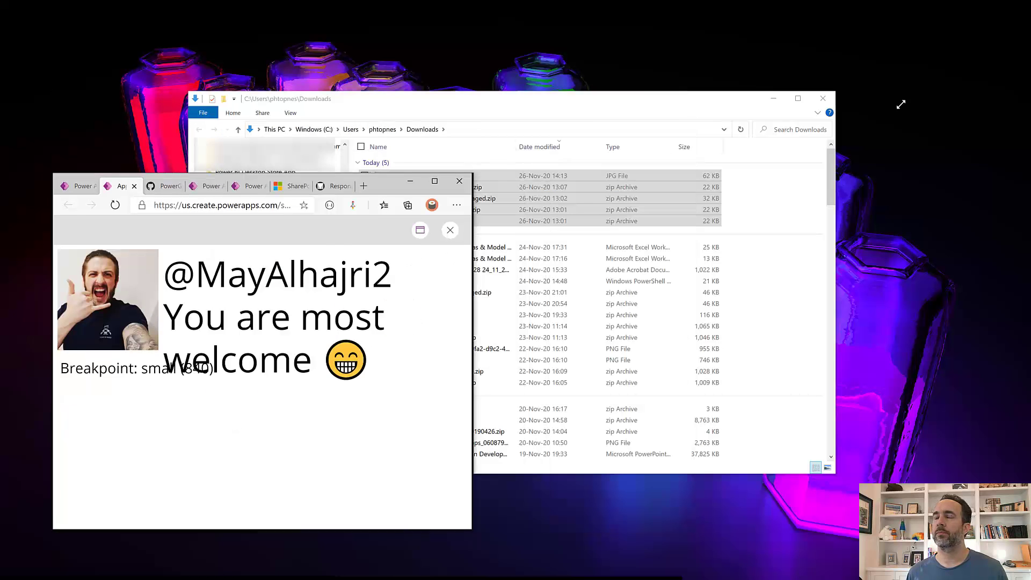
{"action": "left_click_drag", "start_coordinate": [901, 104], "coordinate": [1029, 35]}
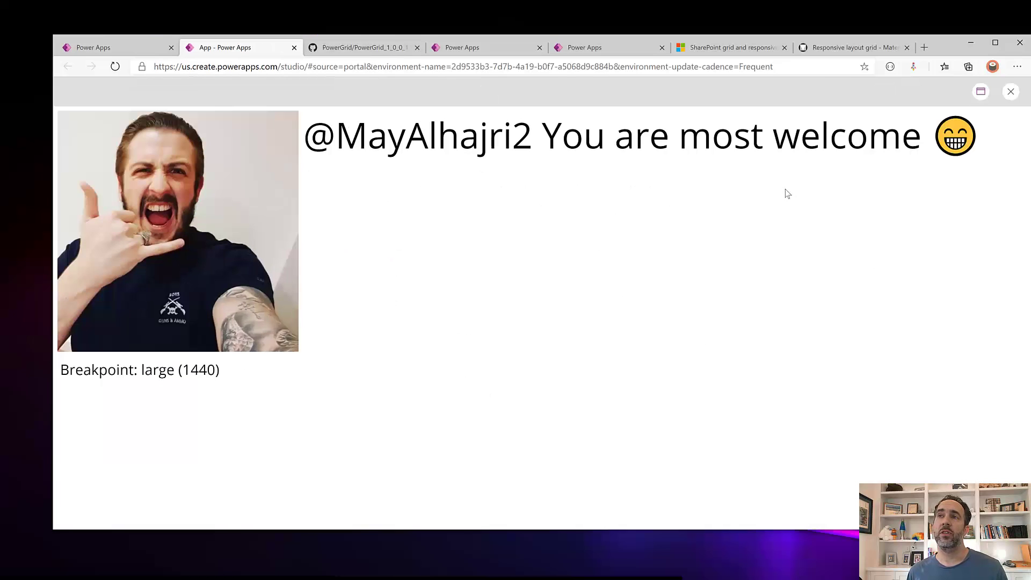
{"action": "key", "text": "Escape"}
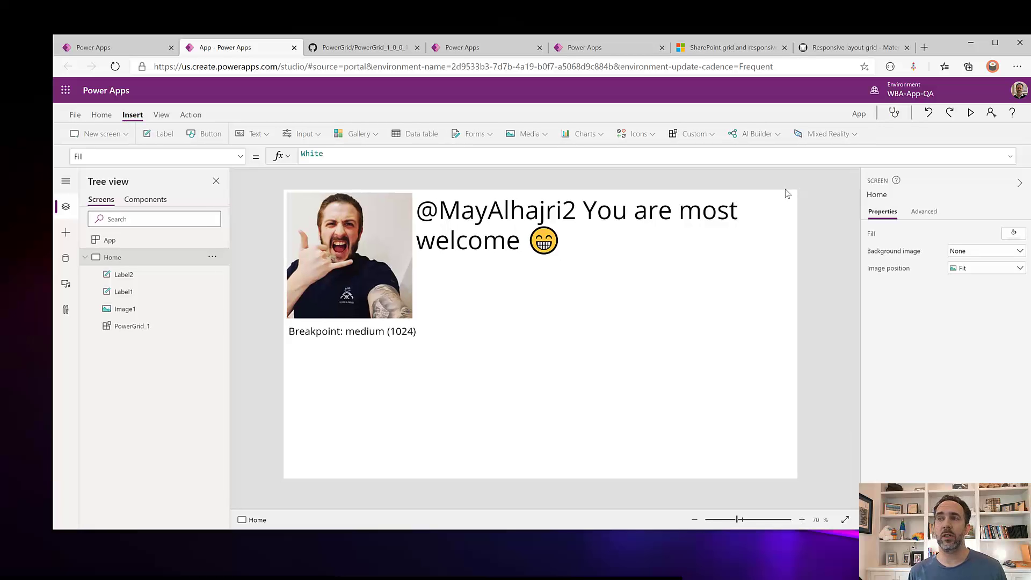